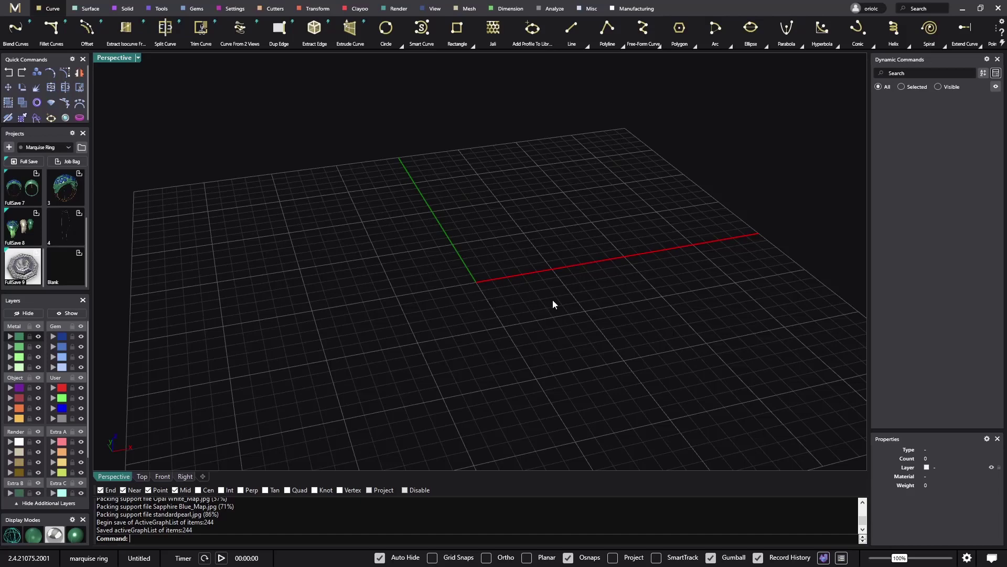
Step: Create a new project named Halo Collection and start its work timer
{"action": "mouse_move", "coordinate": [552, 299]}
{"action": "right_mouse_down"}
{"action": "mouse_move", "coordinate": [517, 317]}
{"action": "mouse_move", "coordinate": [575, 311]}
{"action": "mouse_move", "coordinate": [574, 319]}
{"action": "mouse_move", "coordinate": [560, 305]}
{"action": "right_mouse_up"}
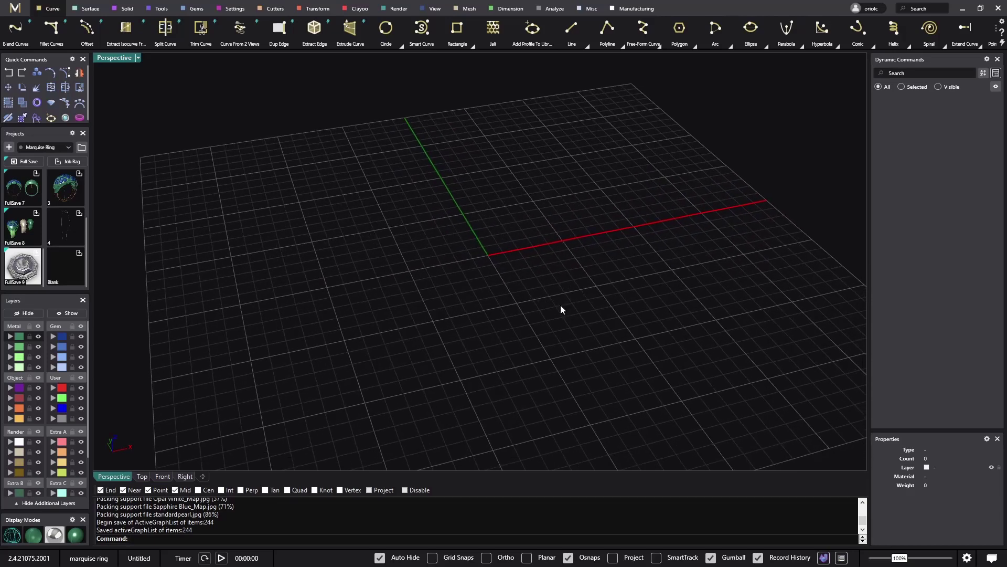
{"action": "mouse_move", "coordinate": [537, 322]}
{"action": "right_mouse_down"}
{"action": "mouse_move", "coordinate": [531, 335]}
{"action": "mouse_move", "coordinate": [551, 323]}
{"action": "right_mouse_up"}
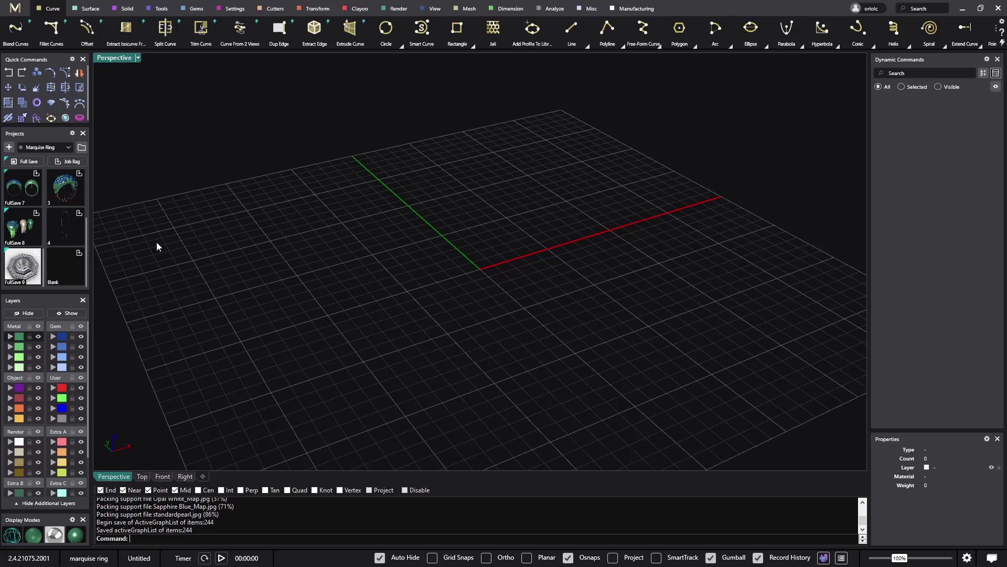
{"action": "left_click", "coordinate": [9, 149]}
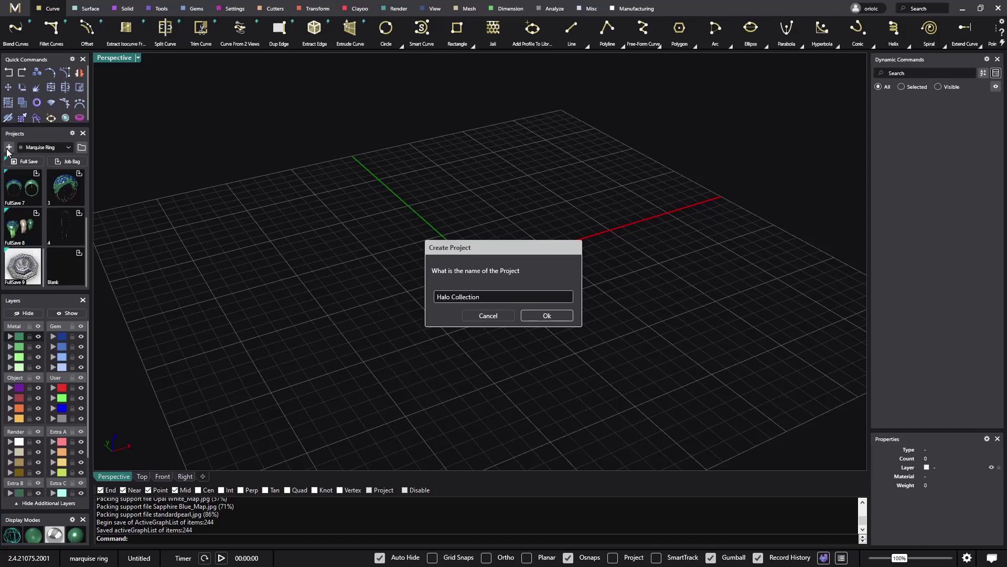
{"action": "left_click", "coordinate": [540, 315]}
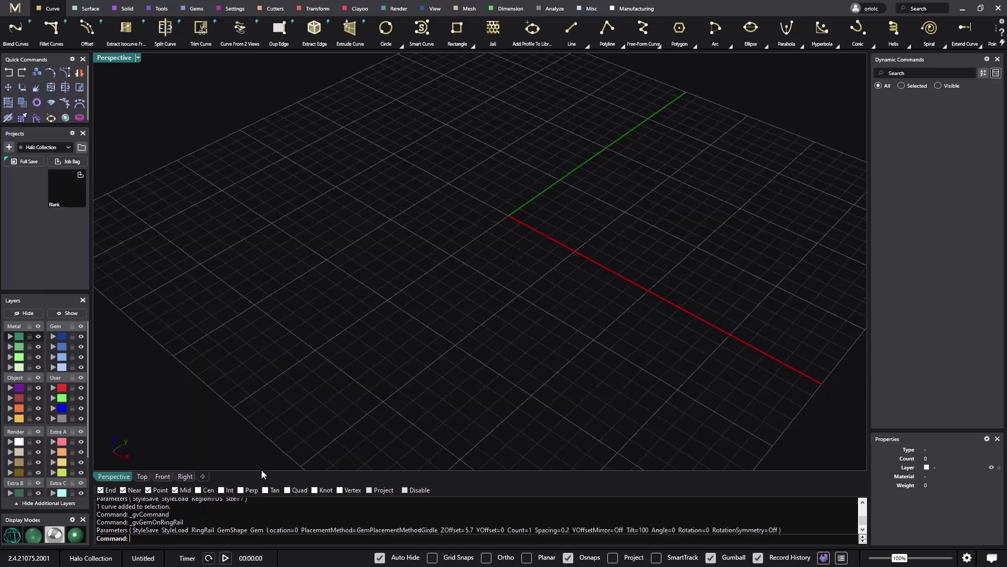
{"action": "left_click", "coordinate": [226, 558]}
{"action": "mouse_move", "coordinate": [491, 285]}
{"action": "right_mouse_down", "text": "shift"}
{"action": "mouse_move", "coordinate": [465, 322]}
{"action": "mouse_move", "coordinate": [480, 282]}
{"action": "right_mouse_up", "text": "shift"}
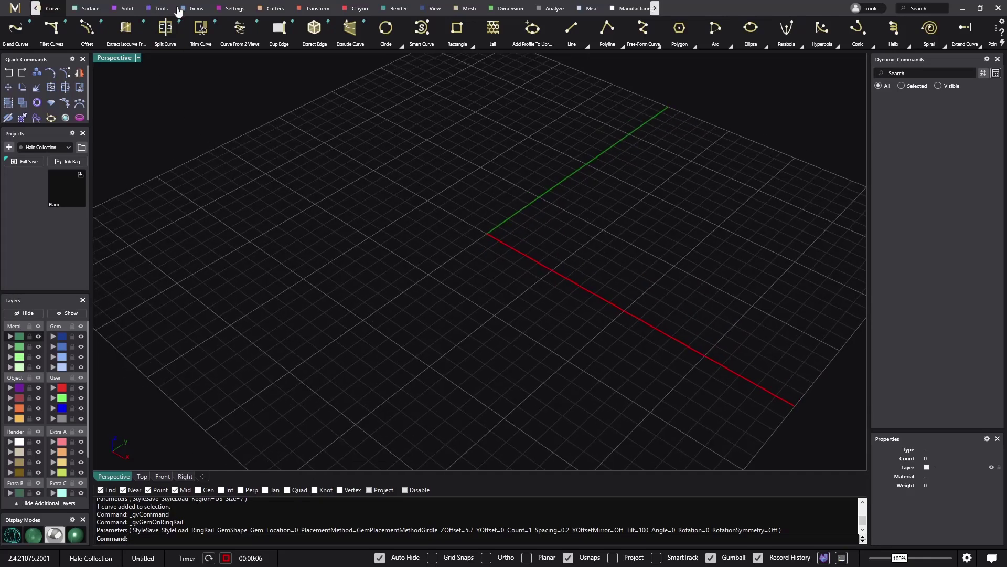
Step: Create a Cathedral Ring Rail in US size 7 with 1.8 mm top, side and bottom thickness
{"action": "left_click", "coordinate": [161, 9]}
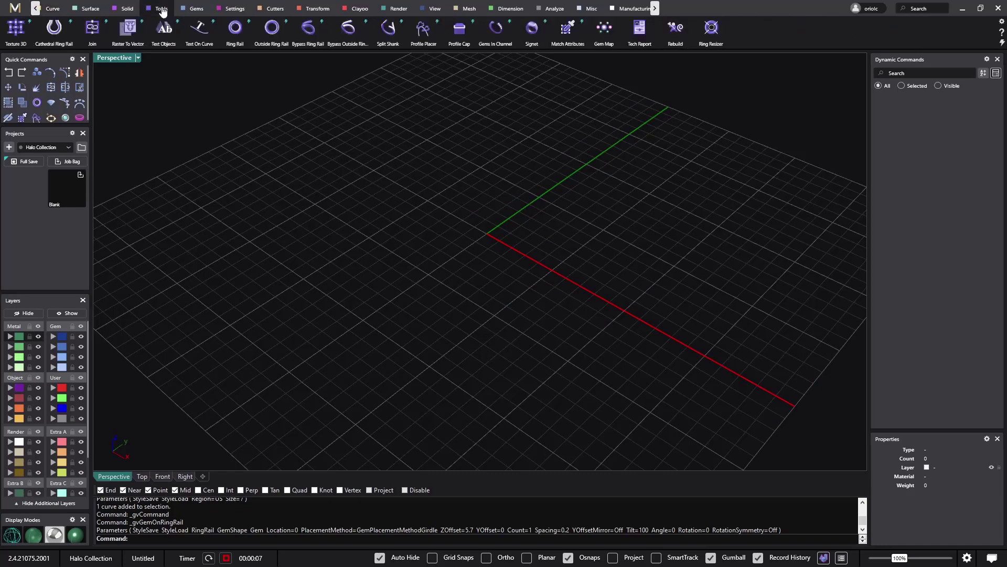
{"action": "left_click", "coordinate": [54, 27]}
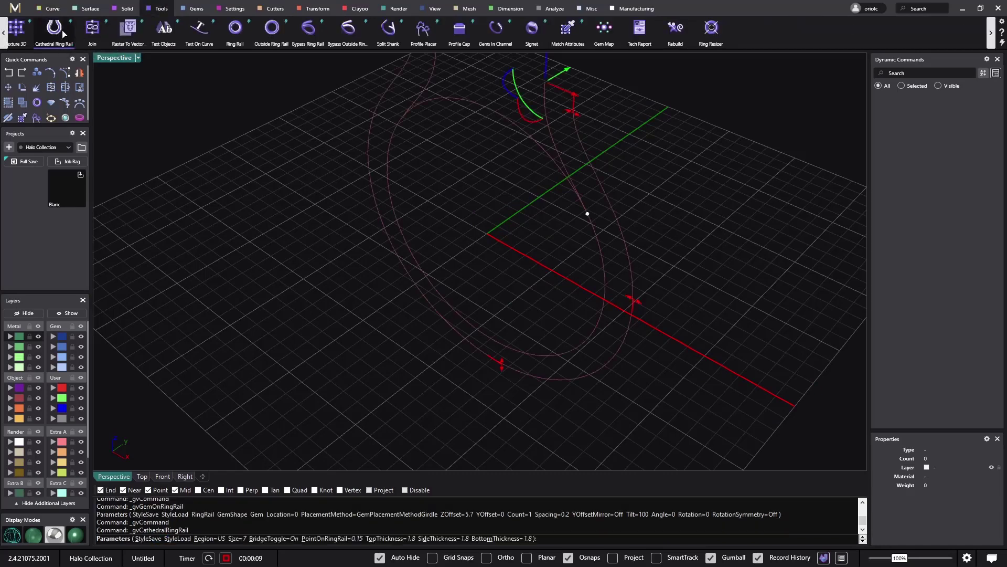
{"action": "right_click_drag", "start_coordinate": [312, 223], "coordinate": [508, 261]}
{"action": "right_click", "coordinate": [508, 260]}
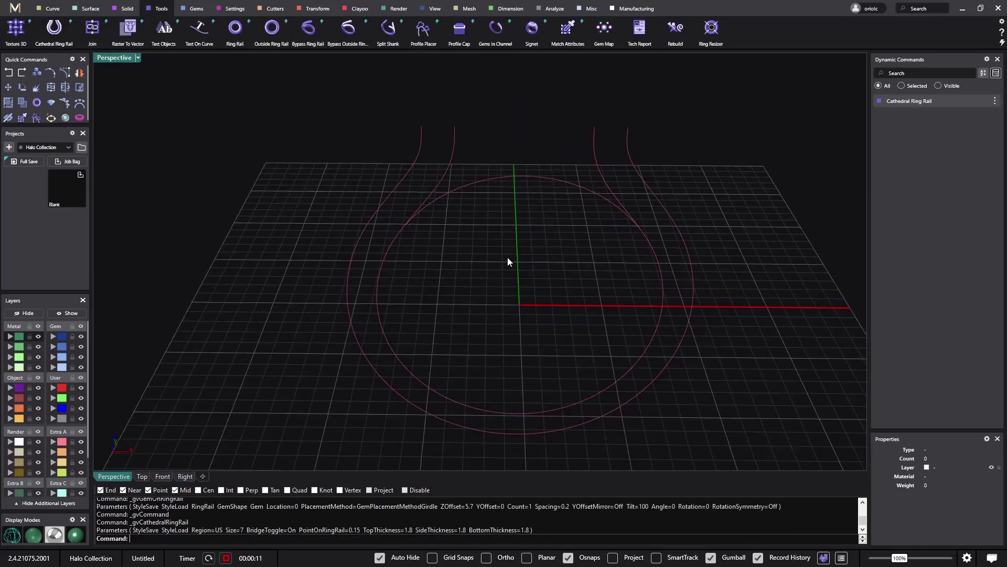
Step: Add a round diamond with Gem on Ring Rail along the upper finger arc, at location 0.5
{"action": "left_click", "coordinate": [509, 191]}
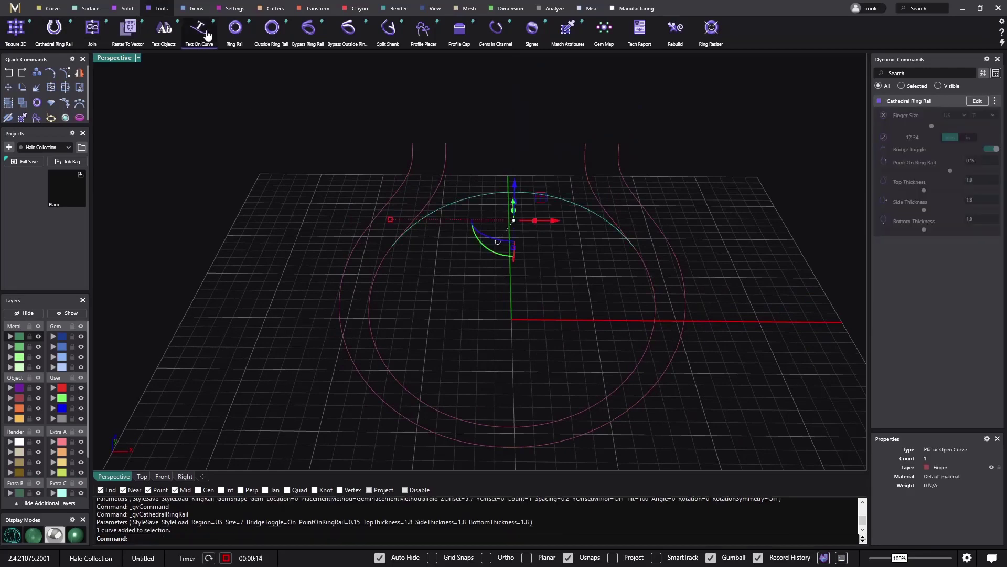
{"action": "left_click", "coordinate": [197, 9]}
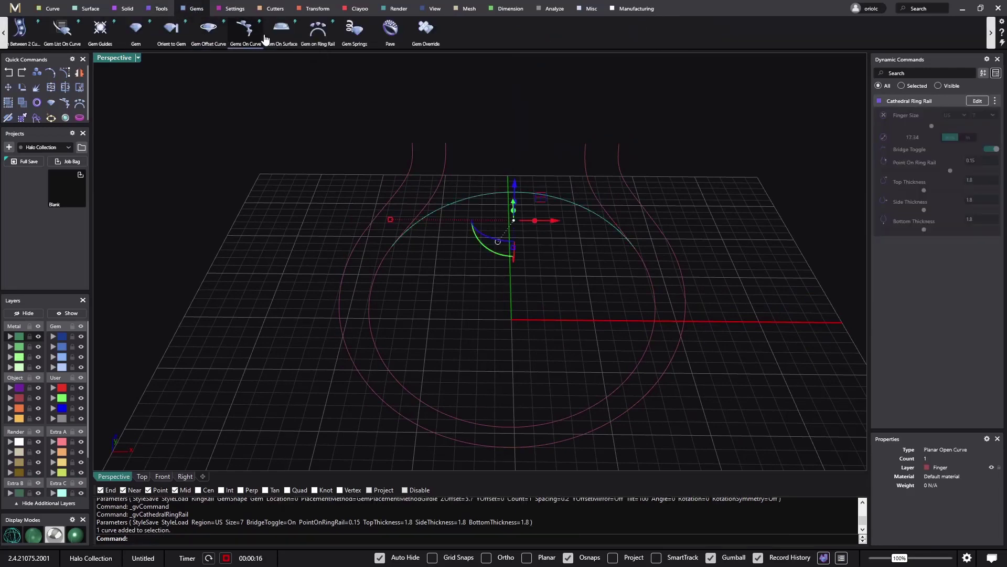
{"action": "left_click", "coordinate": [318, 29]}
{"action": "right_click_drag", "start_coordinate": [493, 274], "coordinate": [452, 230]}
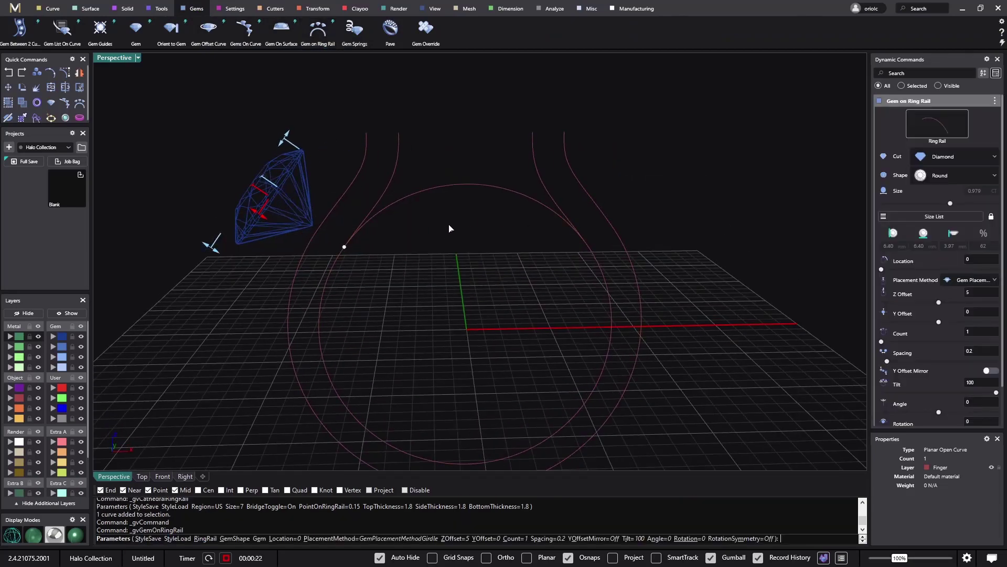
{"action": "left_click", "coordinate": [978, 262]}
{"action": "type", "text": ".5"}
{"action": "key", "text": "Return"}
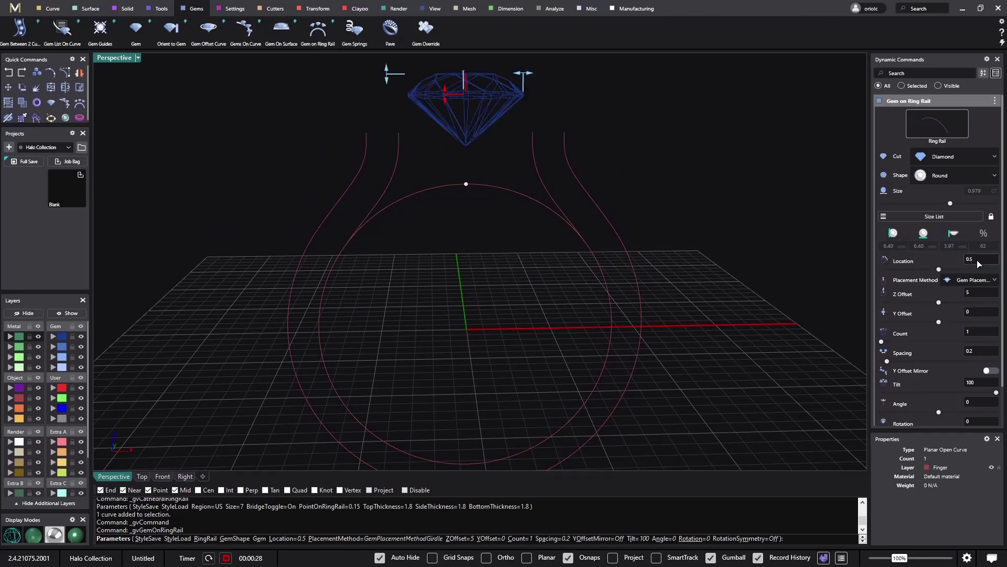
Step: Raise the diamond to a Z offset of 6.6 mm and reduce its width slightly
{"action": "right_click_drag", "start_coordinate": [553, 270], "coordinate": [418, 331]}
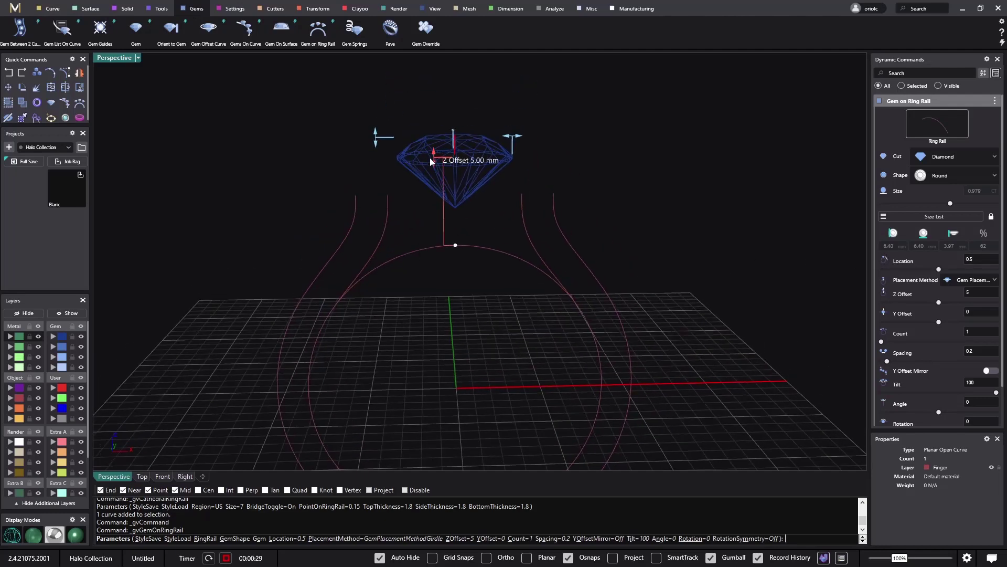
{"action": "left_click_drag", "start_coordinate": [430, 161], "coordinate": [433, 131]}
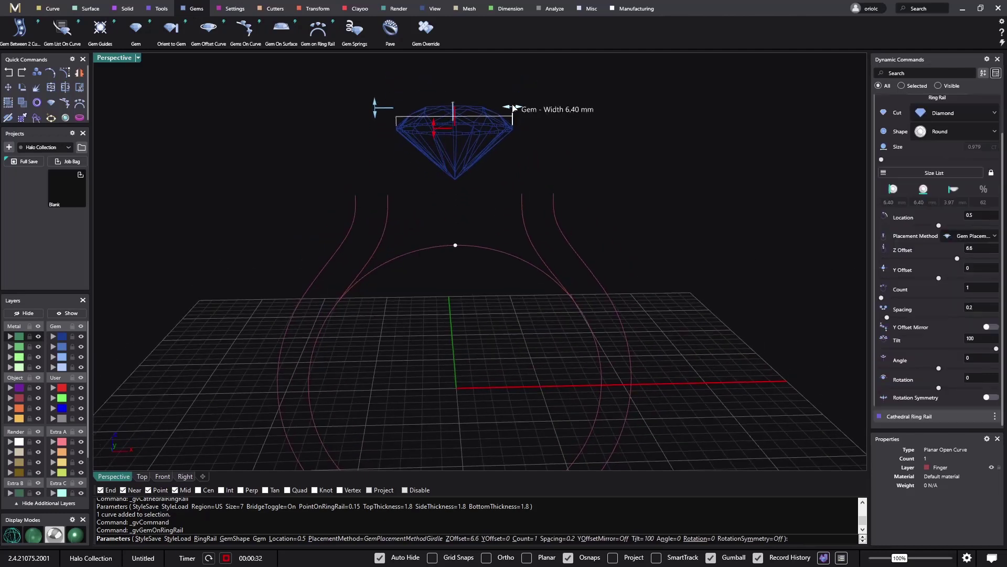
{"action": "left_click_drag", "start_coordinate": [514, 108], "coordinate": [505, 107]}
{"action": "right_click_drag", "start_coordinate": [596, 198], "coordinate": [674, 213]}
{"action": "key", "text": "Return"}
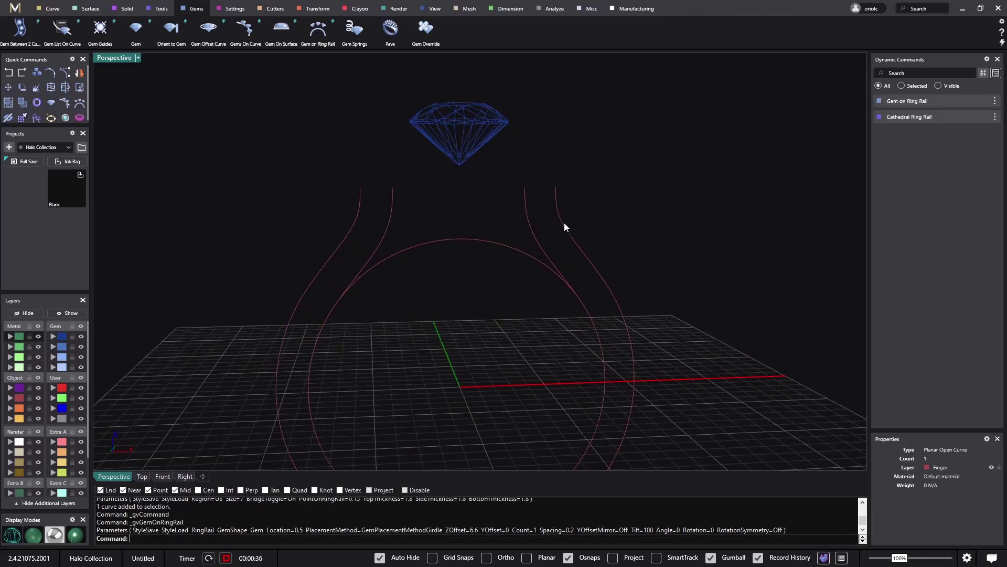
Step: Start a Profile Placer using the shank's inner rail as the curve and its outer rail as the outside curve
{"action": "right_click_drag", "start_coordinate": [633, 276], "coordinate": [429, 287]}
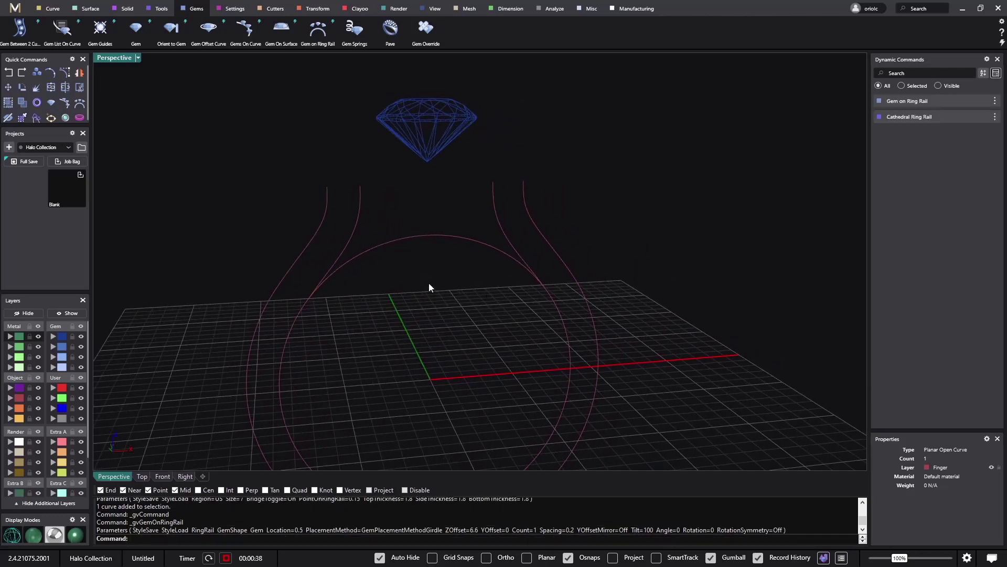
{"action": "right_click_drag", "start_coordinate": [374, 233], "coordinate": [389, 233]}
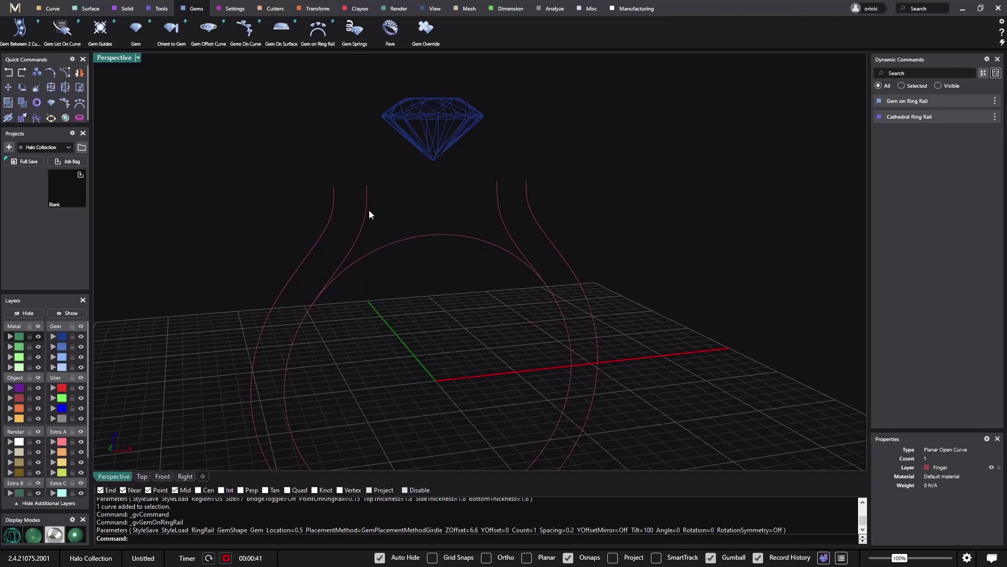
{"action": "left_click", "coordinate": [52, 118]}
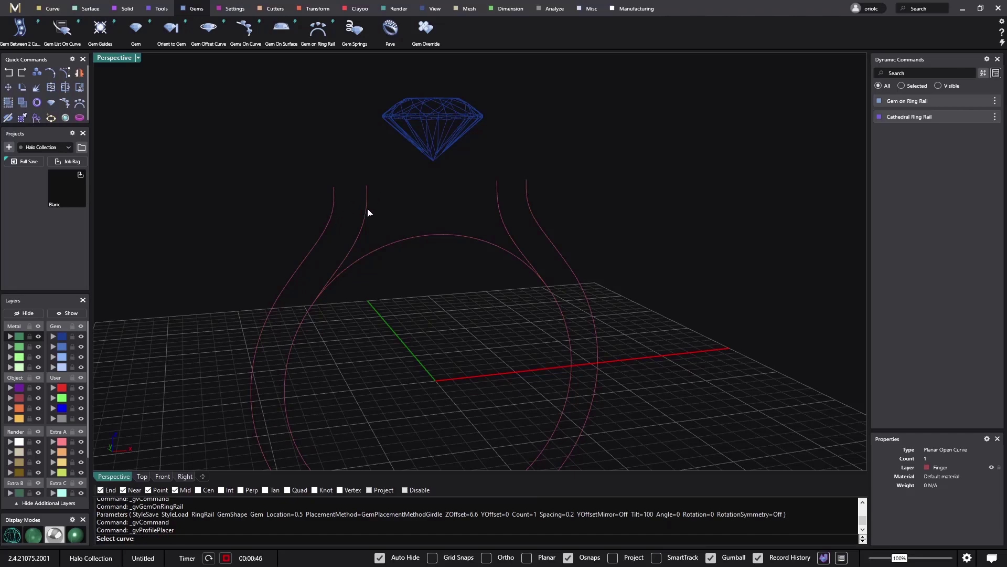
{"action": "left_click", "coordinate": [365, 222]}
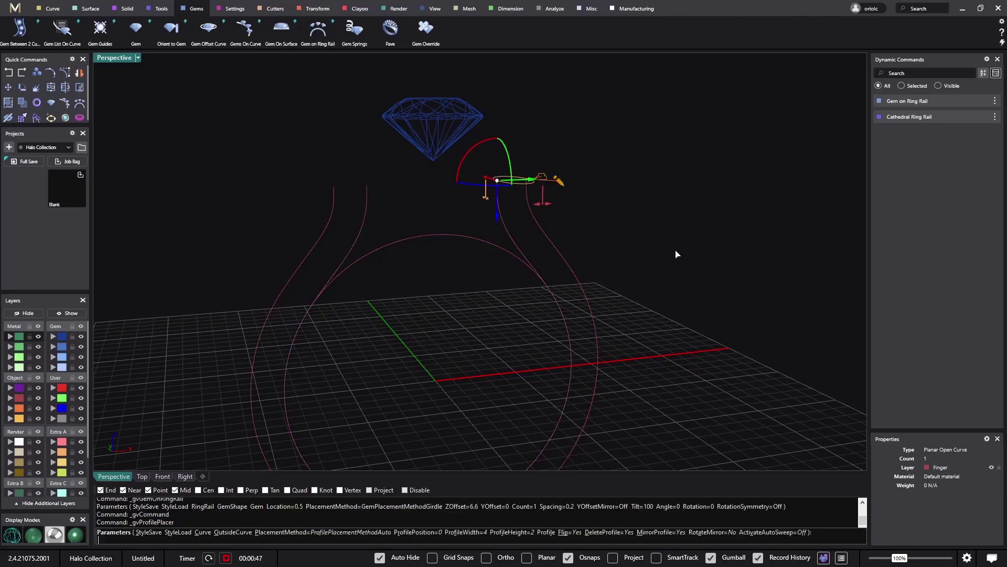
{"action": "right_click_drag", "start_coordinate": [675, 254], "coordinate": [645, 263]}
{"action": "key", "text": "Return"}
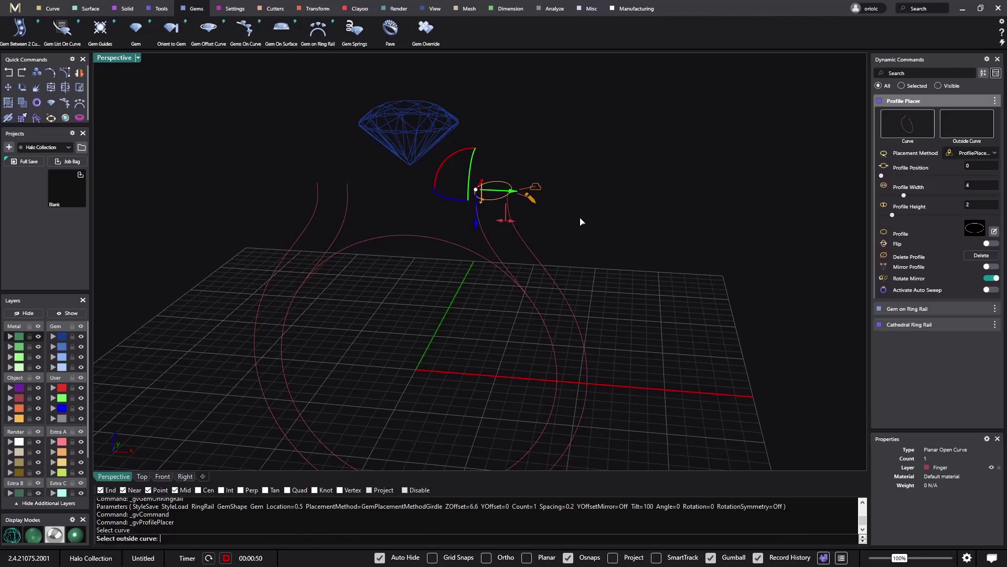
{"action": "left_click", "coordinate": [533, 259]}
Step: Use Shank library profile 03 at a width of 2 mm and mirror it to the opposite rail end
{"action": "right_click_drag", "start_coordinate": [636, 256], "coordinate": [666, 254]}
{"action": "left_click", "coordinate": [977, 210]}
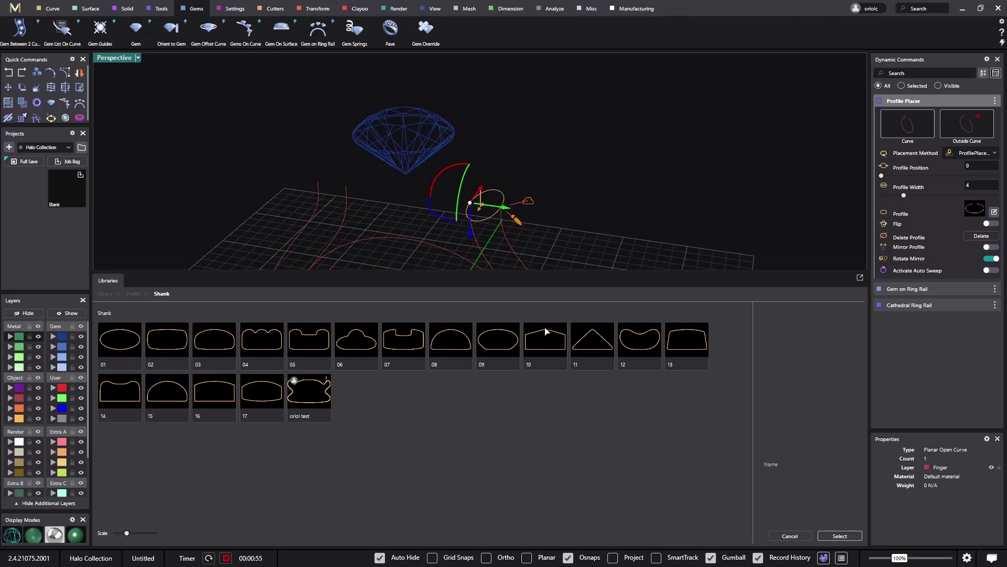
{"action": "left_click", "coordinate": [212, 347]}
{"action": "double_click", "coordinate": [213, 346]}
{"action": "right_click_drag", "start_coordinate": [682, 176], "coordinate": [495, 245]}
{"action": "left_click_drag", "start_coordinate": [479, 243], "coordinate": [438, 244]}
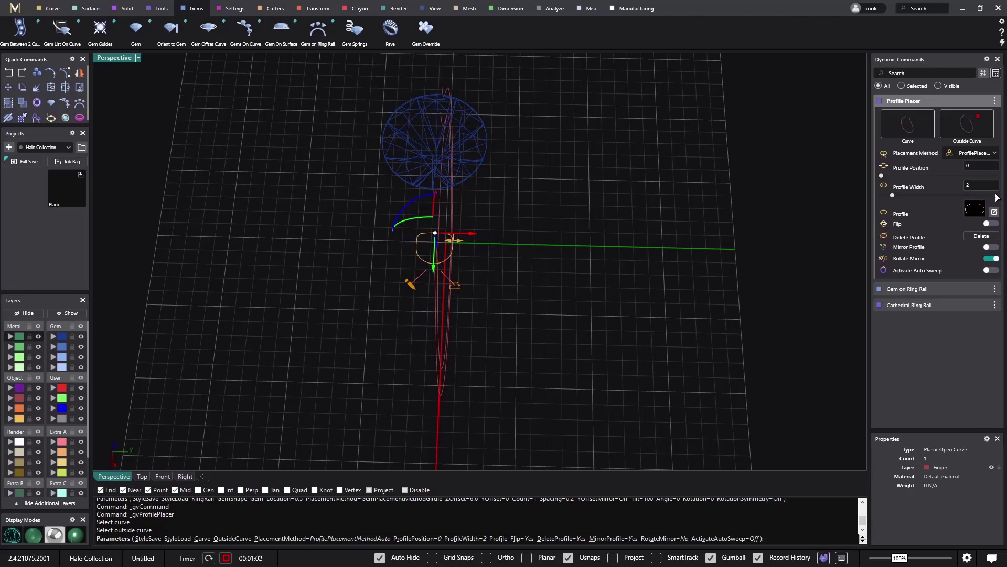
{"action": "left_click", "coordinate": [991, 247]}
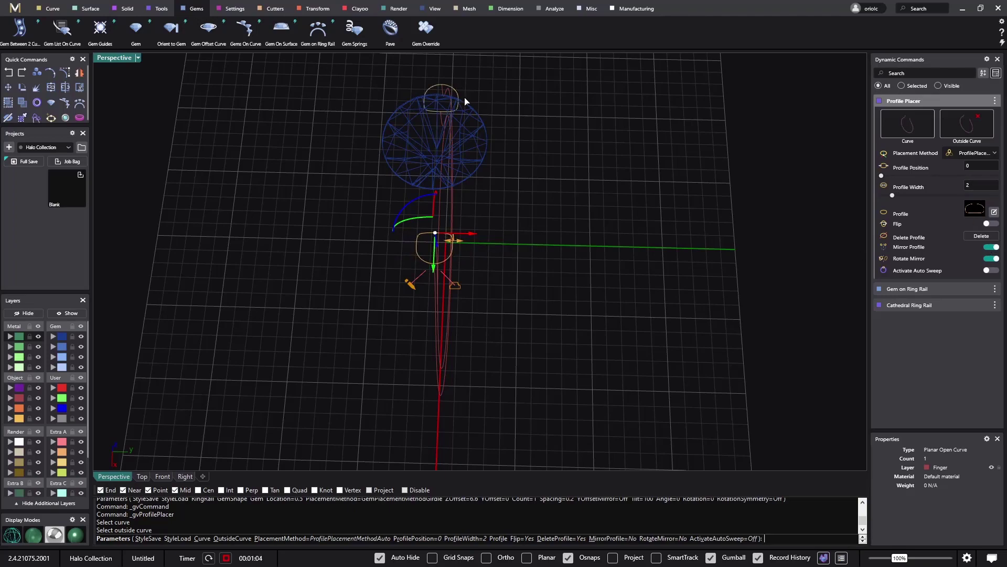
Step: Add a second profile at the base of the shank, at position 0.5, with a width of 3.1 mm
{"action": "right_click_drag", "start_coordinate": [549, 209], "coordinate": [573, 333]}
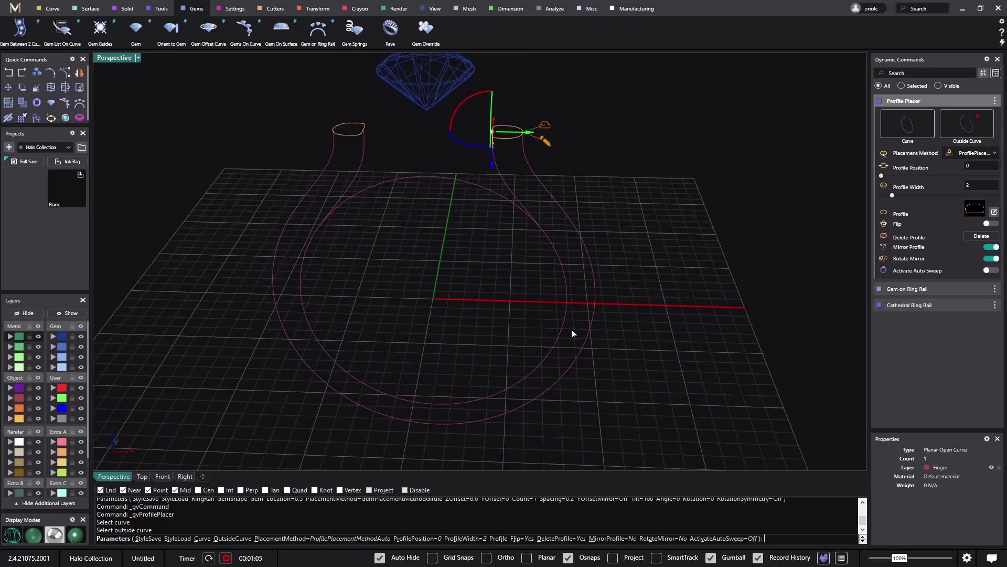
{"action": "left_click", "coordinate": [426, 407]}
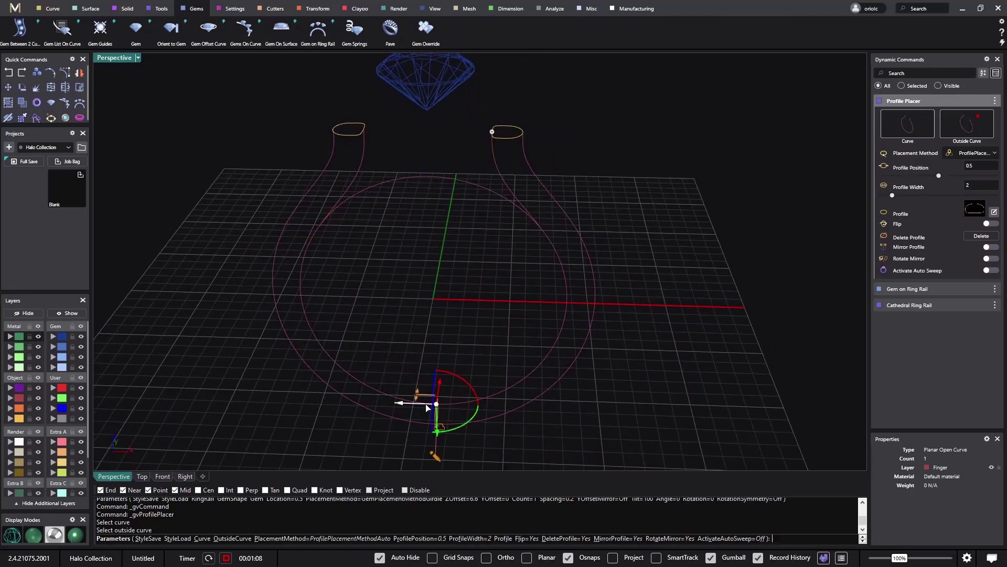
{"action": "right_click_drag", "start_coordinate": [639, 415], "coordinate": [460, 394]}
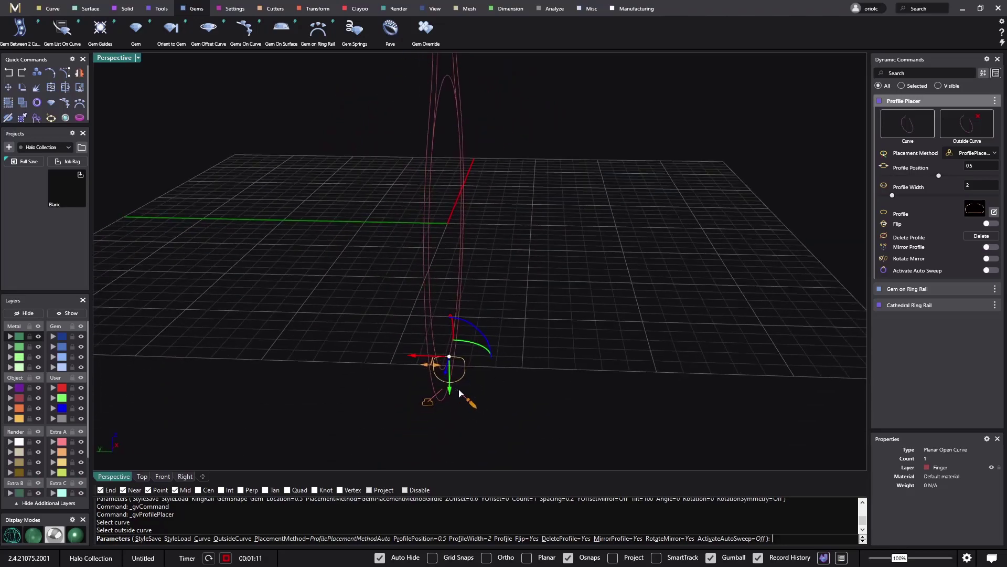
{"action": "left_click_drag", "start_coordinate": [436, 368], "coordinate": [415, 362]}
{"action": "right_click_drag", "start_coordinate": [636, 326], "coordinate": [319, 225]}
{"action": "right_click", "coordinate": [629, 322]}
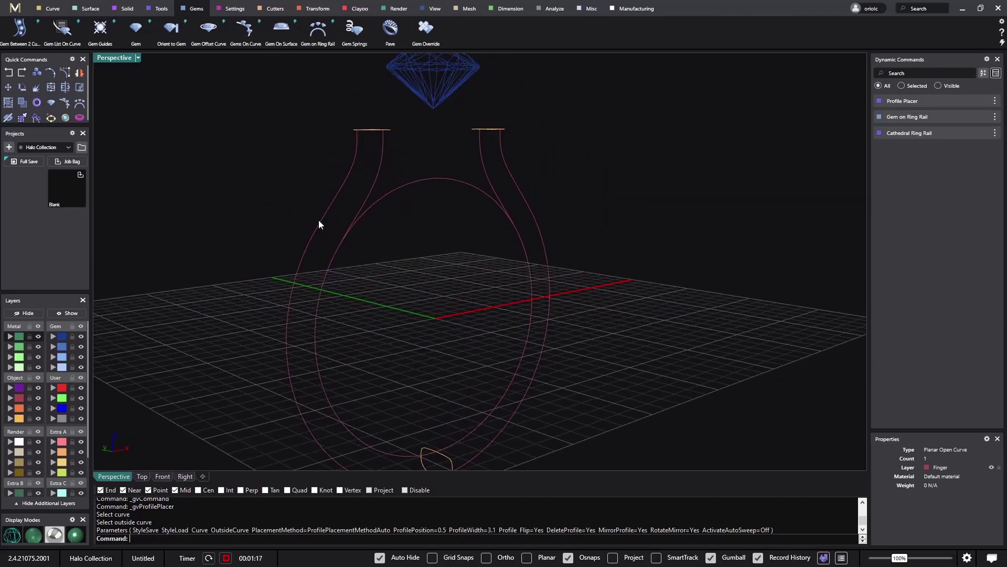
Step: Build the shank with Sweep 2 along the inner and outer rails through the two end profiles and the base profile
{"action": "left_click", "coordinate": [90, 8]}
{"action": "left_click", "coordinate": [121, 32]}
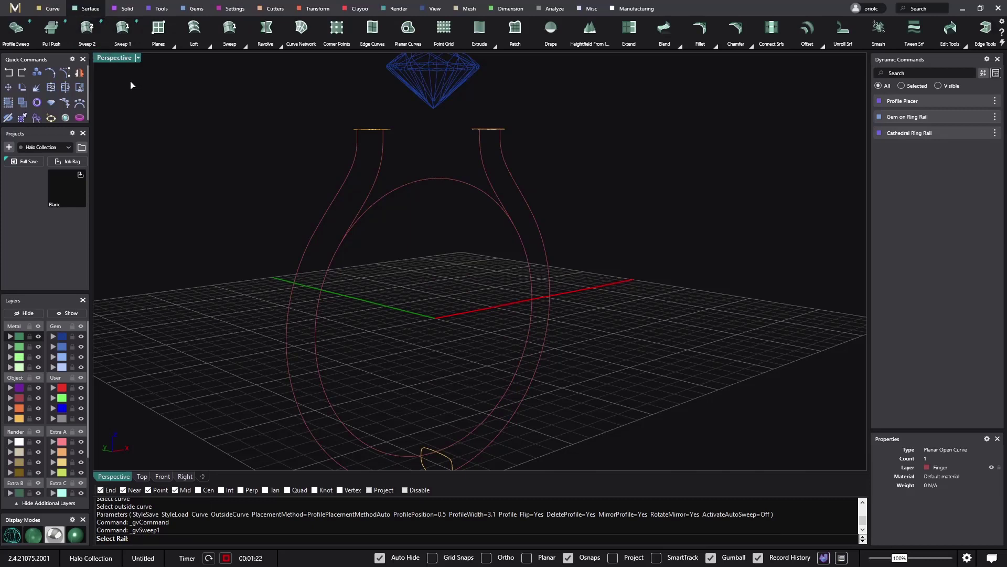
{"action": "key", "text": "Escape"}
{"action": "left_click", "coordinate": [94, 33]}
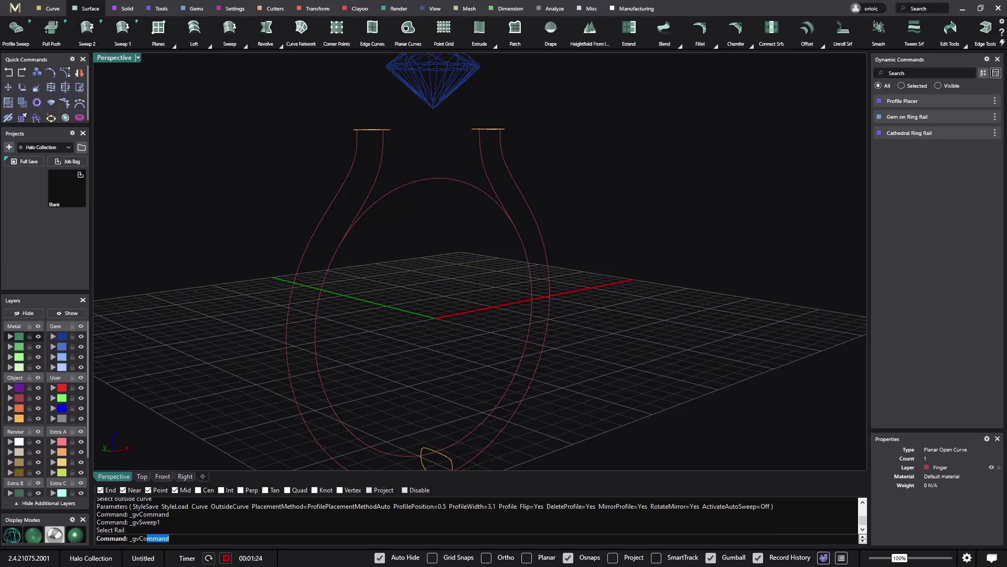
{"action": "left_click", "coordinate": [379, 164]}
{"action": "left_click", "coordinate": [353, 171]}
{"action": "left_click", "coordinate": [372, 130]}
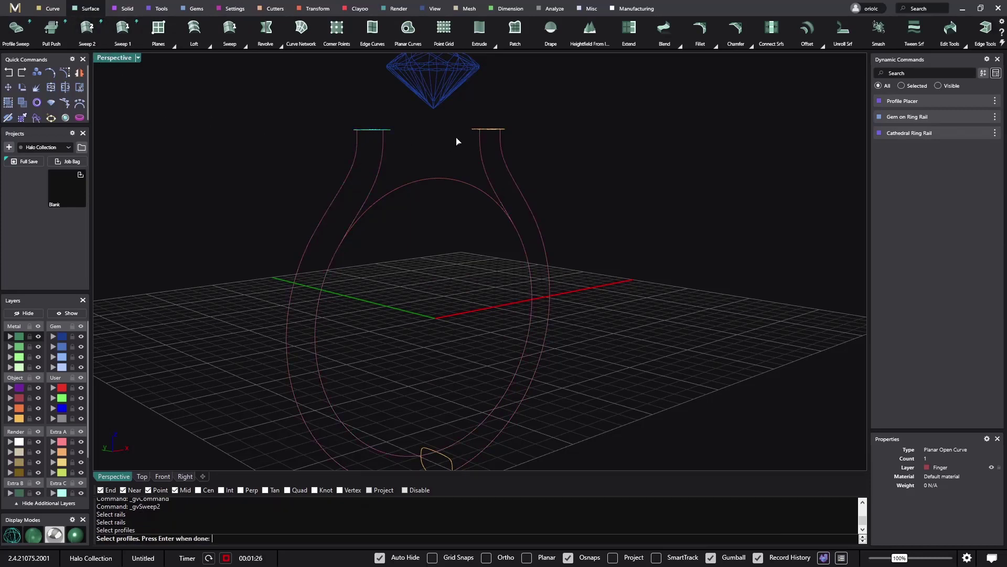
{"action": "left_click", "coordinate": [488, 130]}
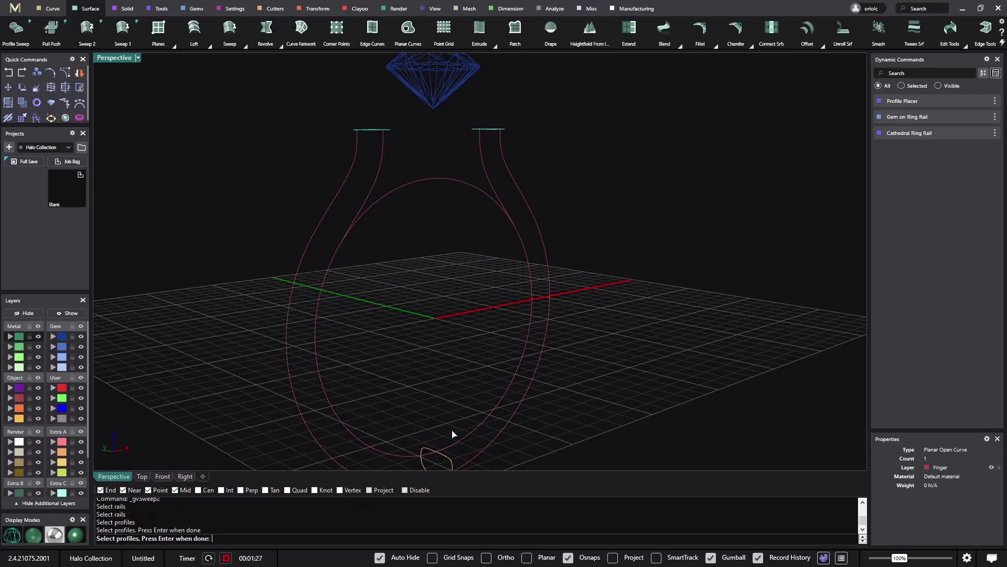
{"action": "left_click", "coordinate": [450, 465]}
{"action": "key", "text": "Return"}
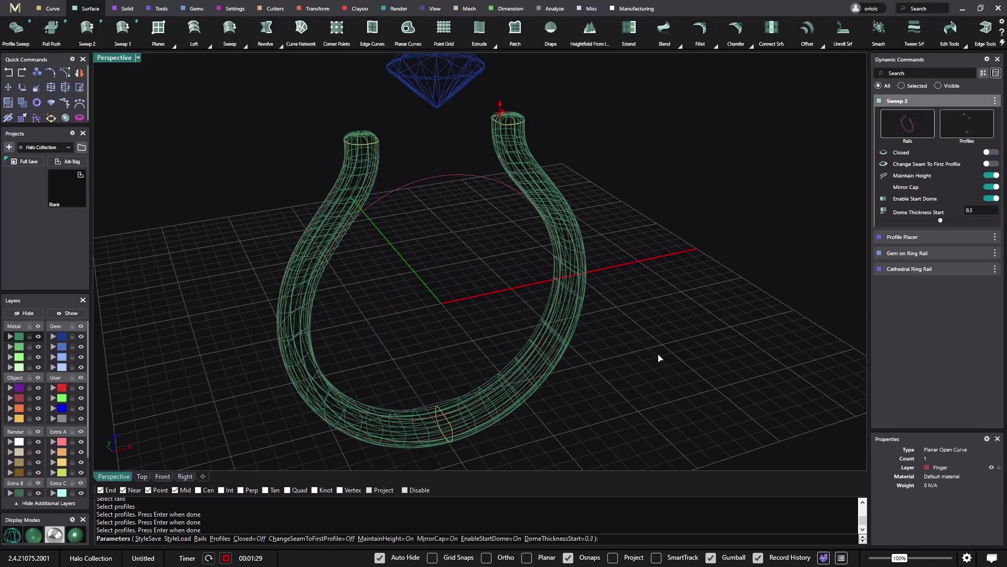
{"action": "key", "text": "Return"}
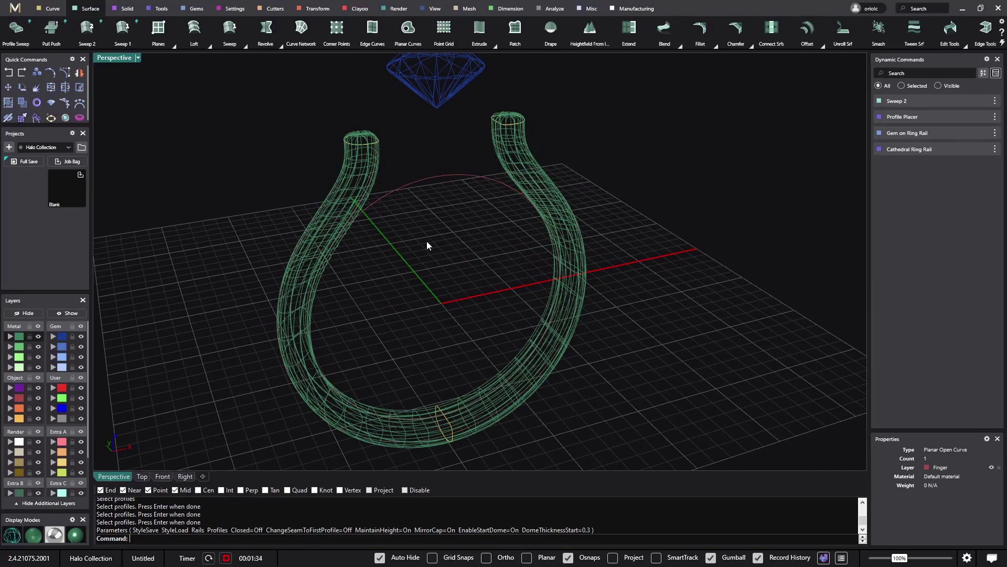
Step: Start a Profile Placer on the bridge curve between the shank arms and choose Shank library profile 03
{"action": "right_click_drag", "start_coordinate": [427, 245], "coordinate": [436, 178]}
{"action": "left_click", "coordinate": [443, 174]}
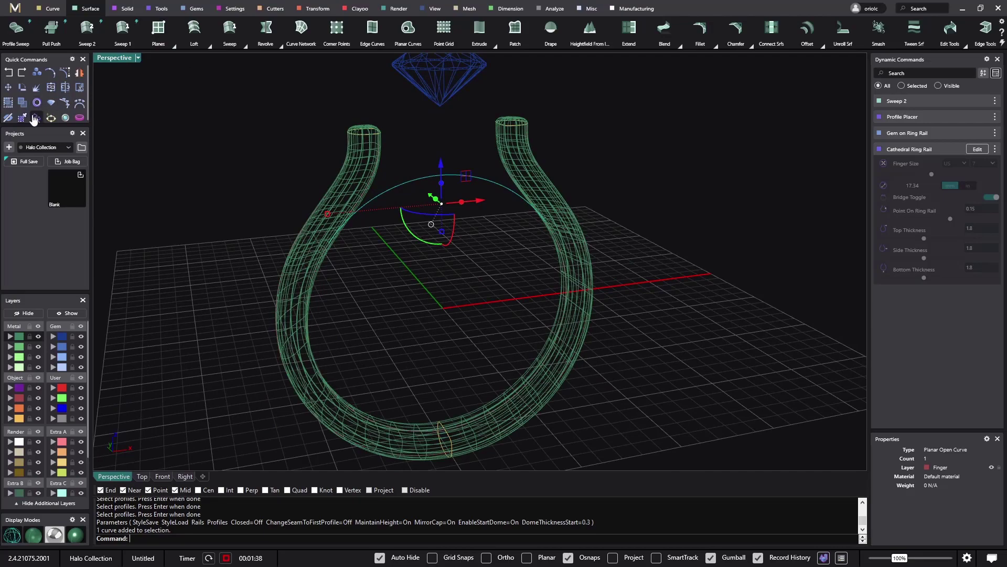
{"action": "type", "text": "_G"}
{"action": "left_click", "coordinate": [51, 119]}
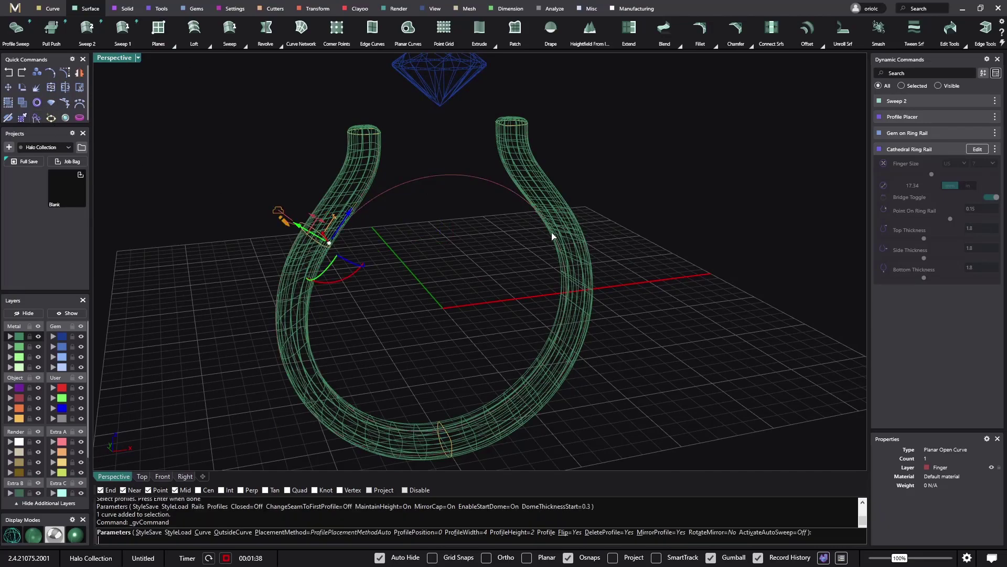
{"action": "mouse_move", "coordinate": [666, 338]}
{"action": "right_mouse_down"}
{"action": "mouse_move", "coordinate": [702, 341]}
{"action": "mouse_move", "coordinate": [675, 337]}
{"action": "right_mouse_up"}
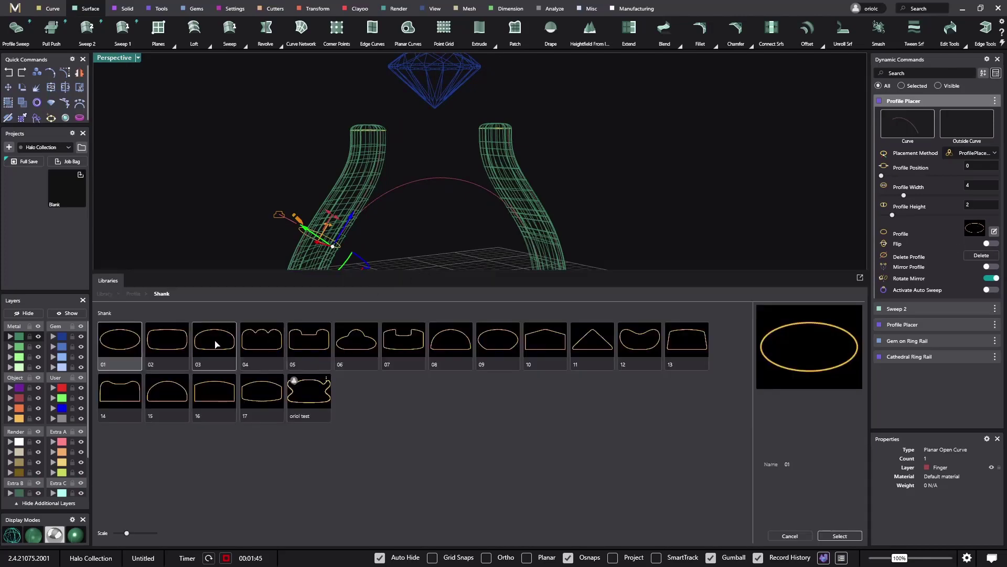
{"action": "double_click", "coordinate": [215, 344]}
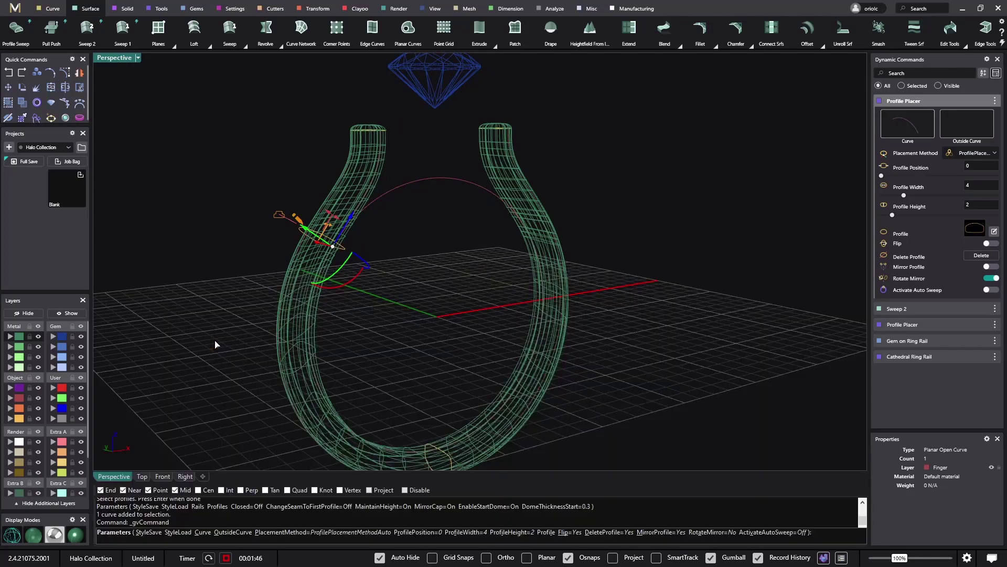
Step: Size the bridge profile to 1.9 mm wide and 1 mm high, and mirror it to the curve's opposite end
{"action": "right_click_drag", "start_coordinate": [216, 344], "coordinate": [382, 225]}
{"action": "scroll", "coordinate": [382, 225], "scroll_direction": "up", "scroll_amount": 5}
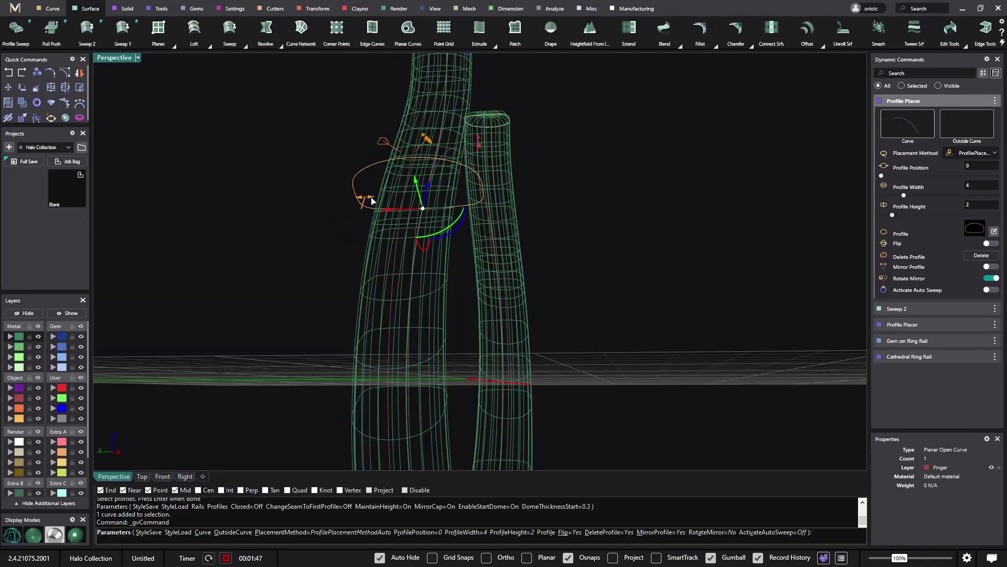
{"action": "left_click_drag", "start_coordinate": [367, 200], "coordinate": [429, 200]}
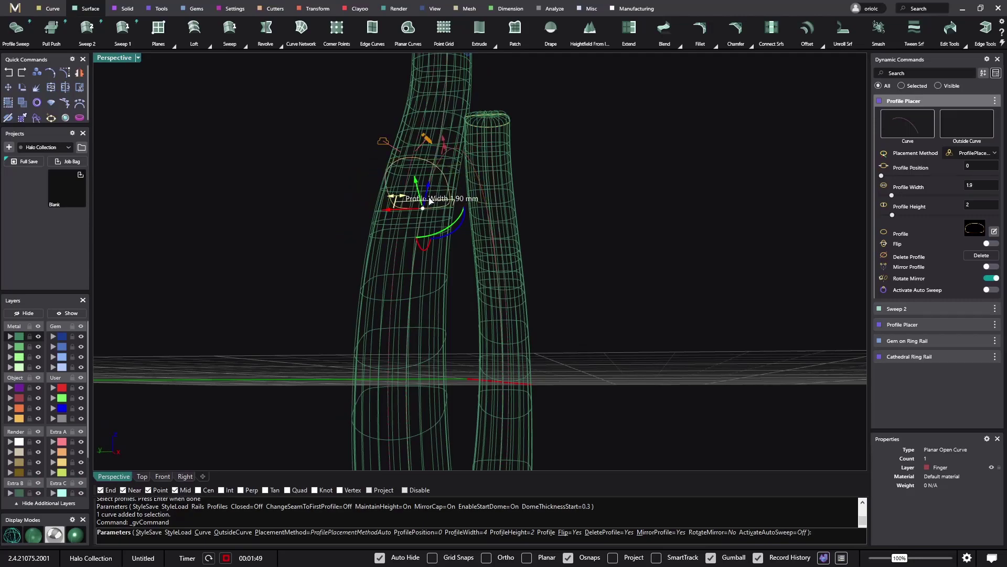
{"action": "right_click_drag", "start_coordinate": [596, 193], "coordinate": [433, 194]}
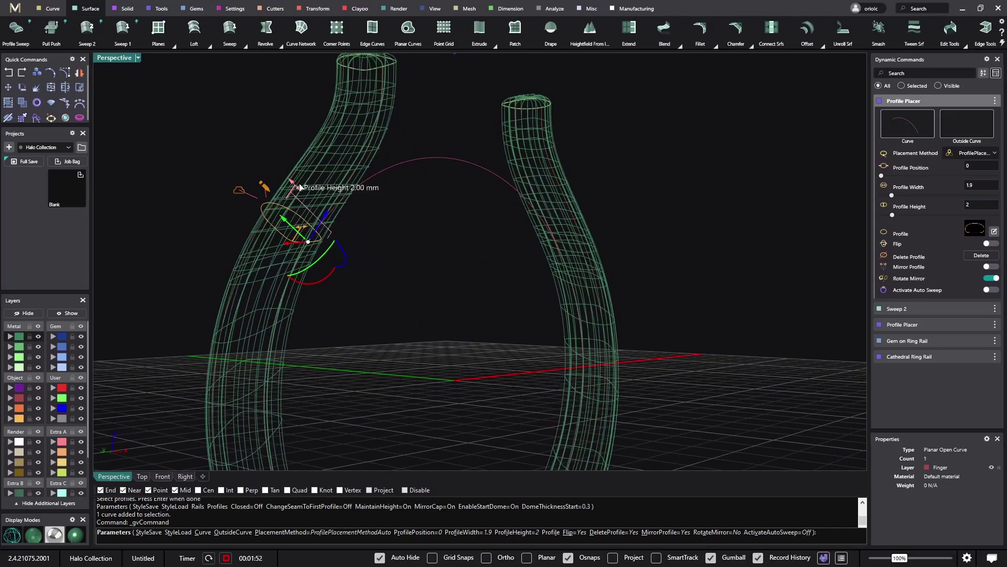
{"action": "left_click_drag", "start_coordinate": [300, 188], "coordinate": [313, 196]}
{"action": "right_click_drag", "start_coordinate": [314, 196], "coordinate": [386, 212]}
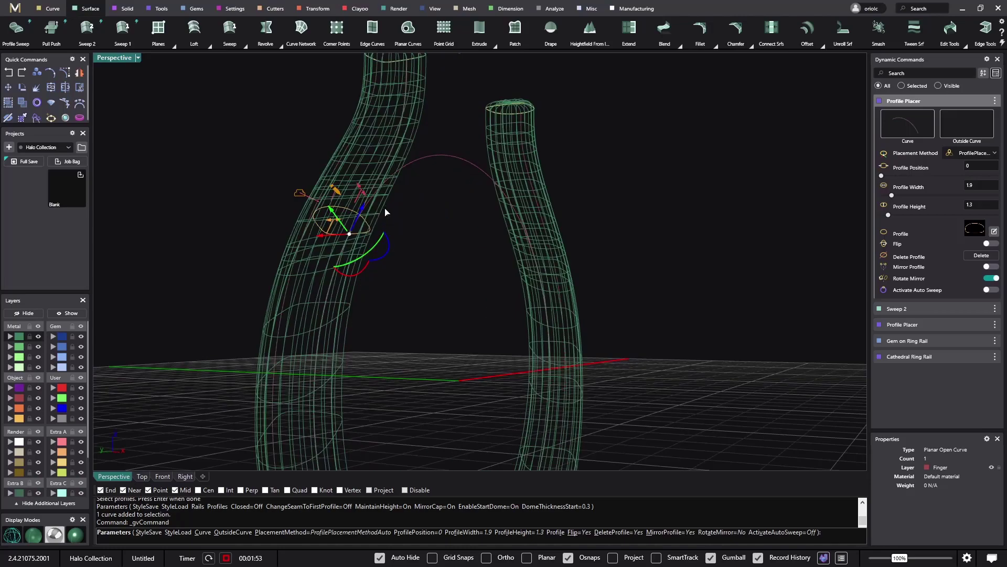
{"action": "left_click_drag", "start_coordinate": [363, 193], "coordinate": [368, 199]}
{"action": "right_click_drag", "start_coordinate": [423, 231], "coordinate": [384, 260]}
{"action": "left_click", "coordinate": [991, 267]}
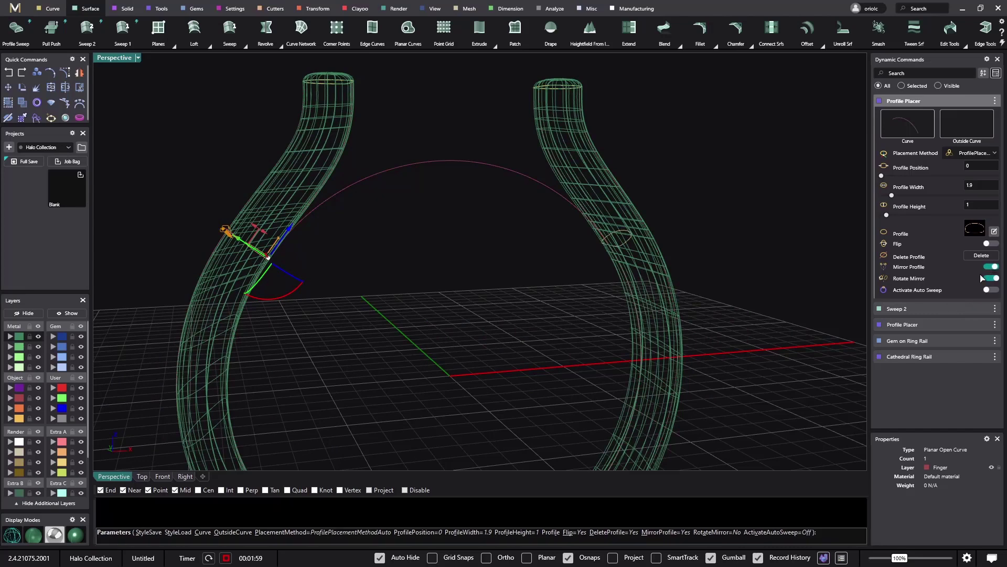
{"action": "key", "text": "Return"}
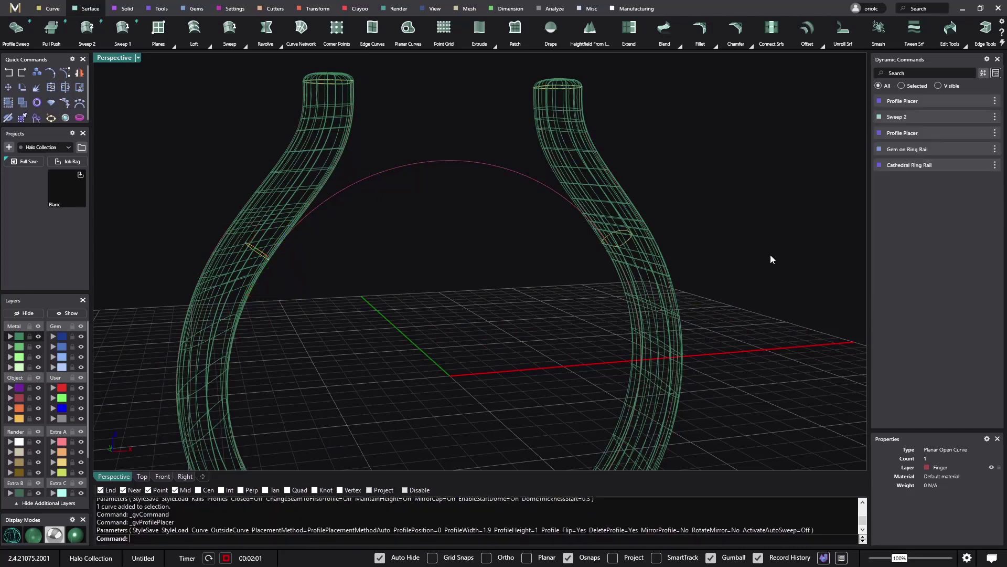
Step: Build the bridge with Sweep 1 along the bridge curve through its two end profiles
{"action": "left_click", "coordinate": [123, 31]}
{"action": "left_click", "coordinate": [479, 168]}
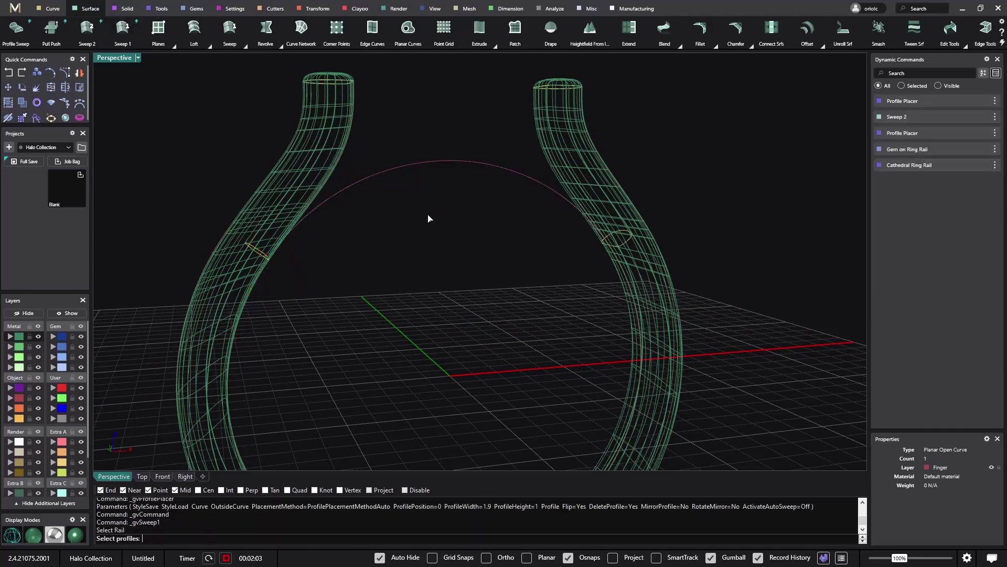
{"action": "left_click", "coordinate": [252, 248]}
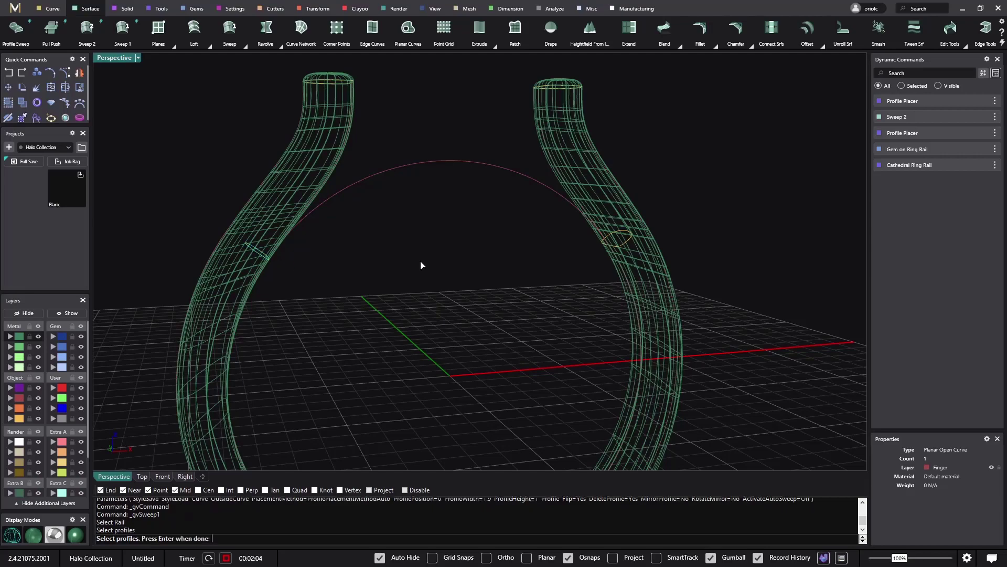
{"action": "left_click", "coordinate": [626, 243]}
{"action": "key", "text": "Return"}
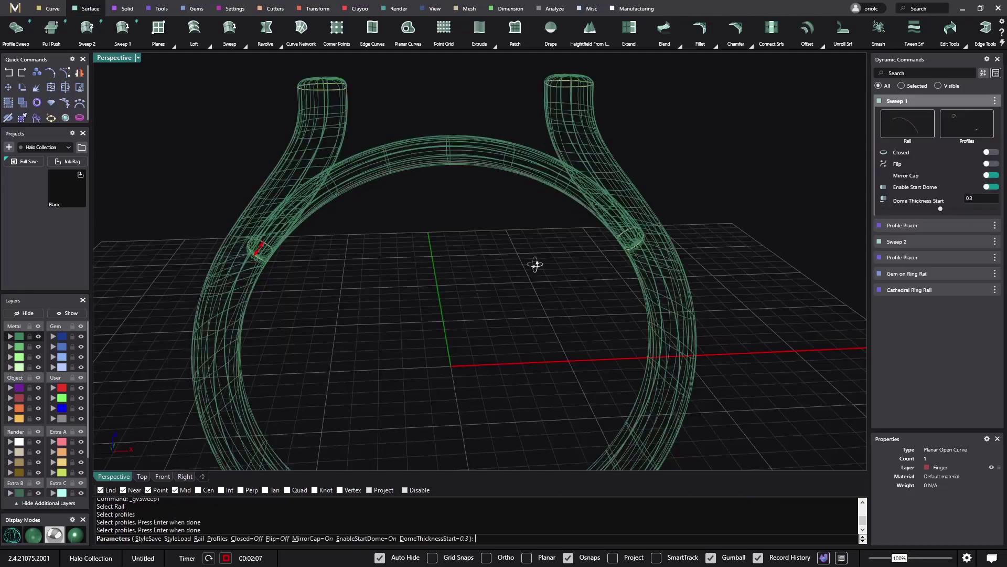
{"action": "right_click_drag", "start_coordinate": [535, 266], "coordinate": [546, 281]}
Step: Switch the Perspective view to a shaded display mode and accept the bridge sweep
{"action": "left_click", "coordinate": [33, 534]}
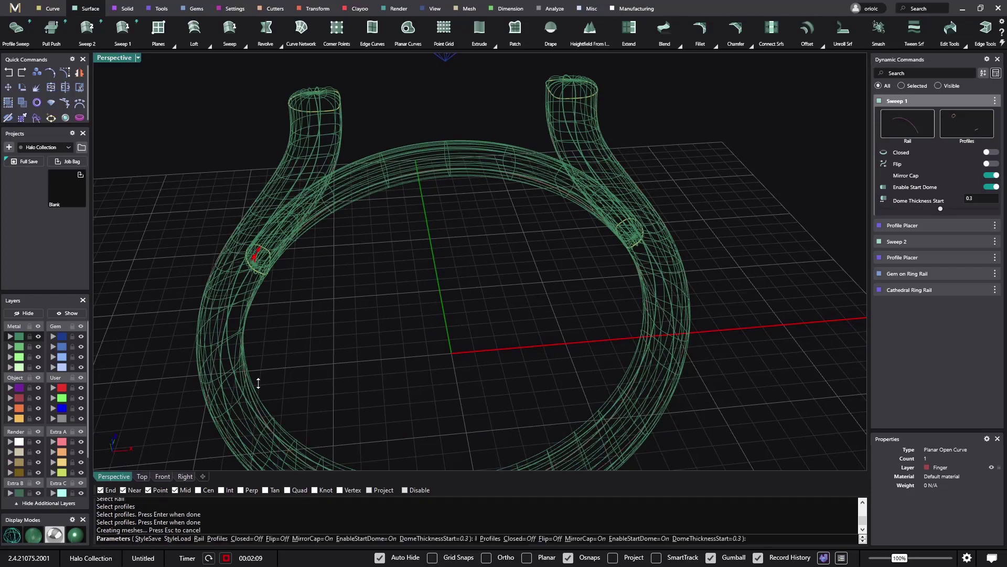
{"action": "mouse_move", "coordinate": [254, 383]}
{"action": "right_mouse_down"}
{"action": "mouse_move", "coordinate": [333, 338]}
{"action": "mouse_move", "coordinate": [444, 375]}
{"action": "mouse_move", "coordinate": [423, 312]}
{"action": "mouse_move", "coordinate": [362, 290]}
{"action": "mouse_move", "coordinate": [400, 320]}
{"action": "mouse_move", "coordinate": [446, 312]}
{"action": "mouse_move", "coordinate": [443, 328]}
{"action": "mouse_move", "coordinate": [427, 292]}
{"action": "right_mouse_up"}
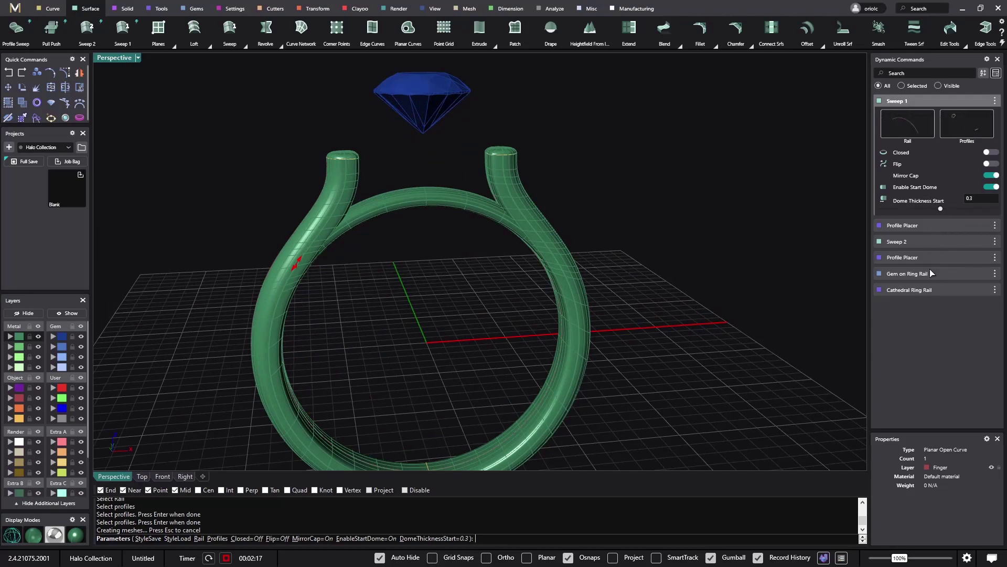
{"action": "right_click_drag", "start_coordinate": [734, 272], "coordinate": [678, 261]}
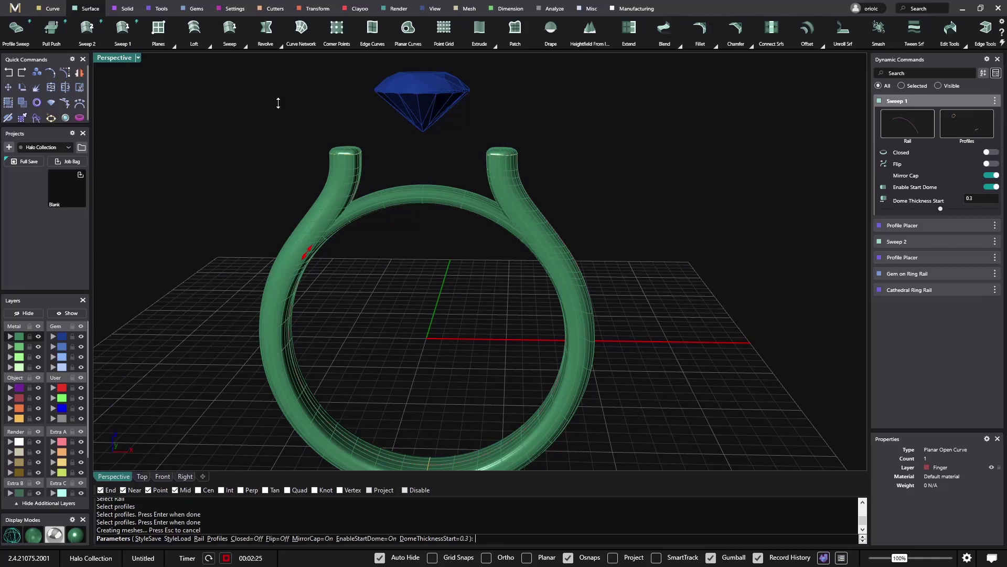
{"action": "key", "text": "Return"}
Step: Add a Halo around the round center diamond
{"action": "left_click", "coordinate": [421, 89]}
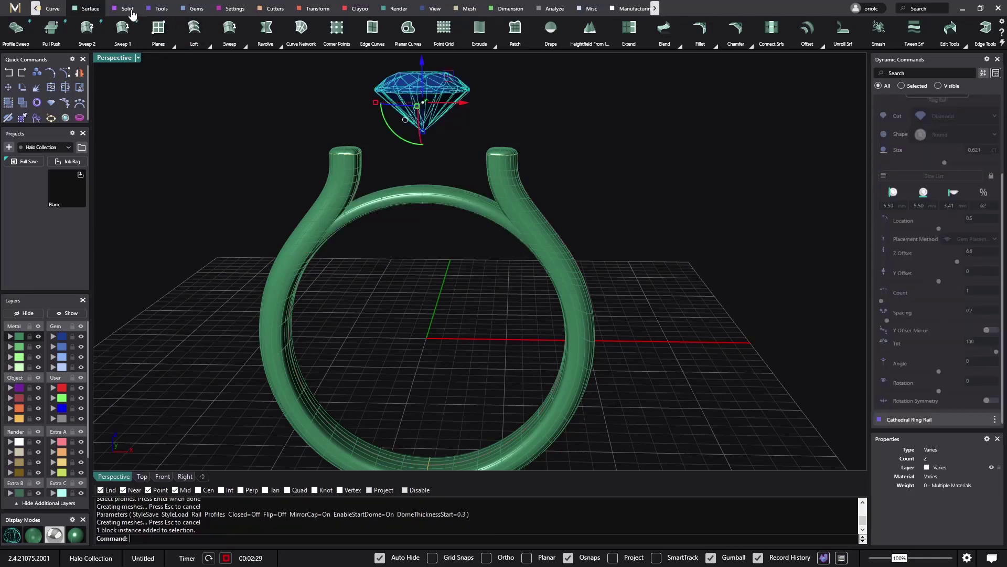
{"action": "left_click", "coordinate": [192, 9]}
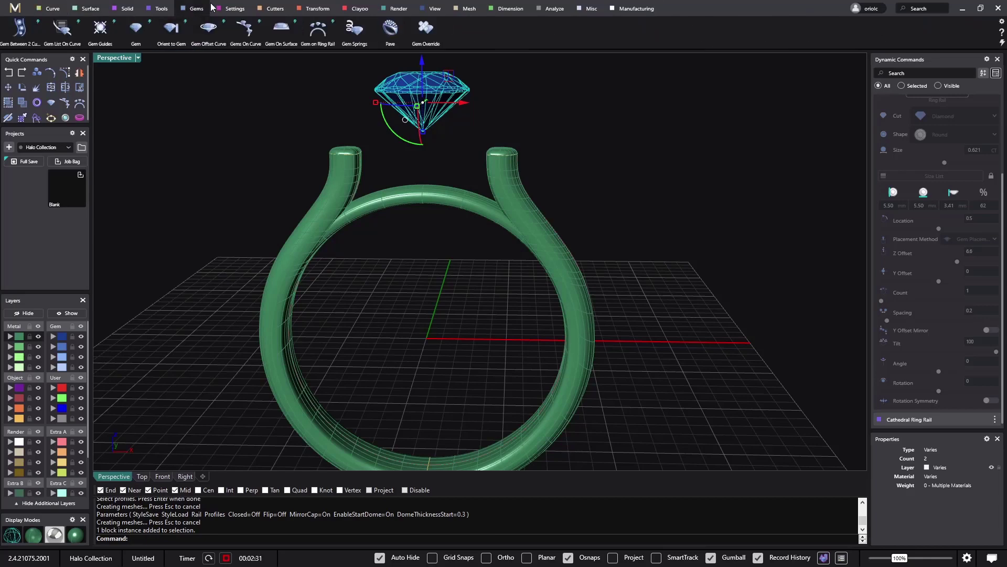
{"action": "left_click", "coordinate": [232, 8]}
{"action": "left_click", "coordinate": [272, 34]}
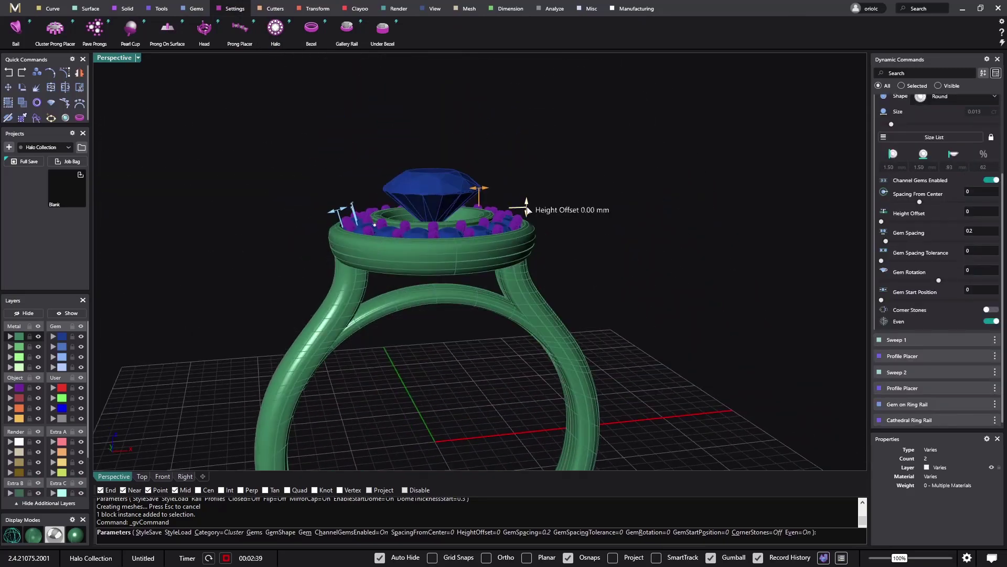
Step: Raise the halo by setting its Halo Placement to -0.1 mm
{"action": "scroll", "coordinate": [968, 181], "scroll_direction": "up", "scroll_amount": 2}
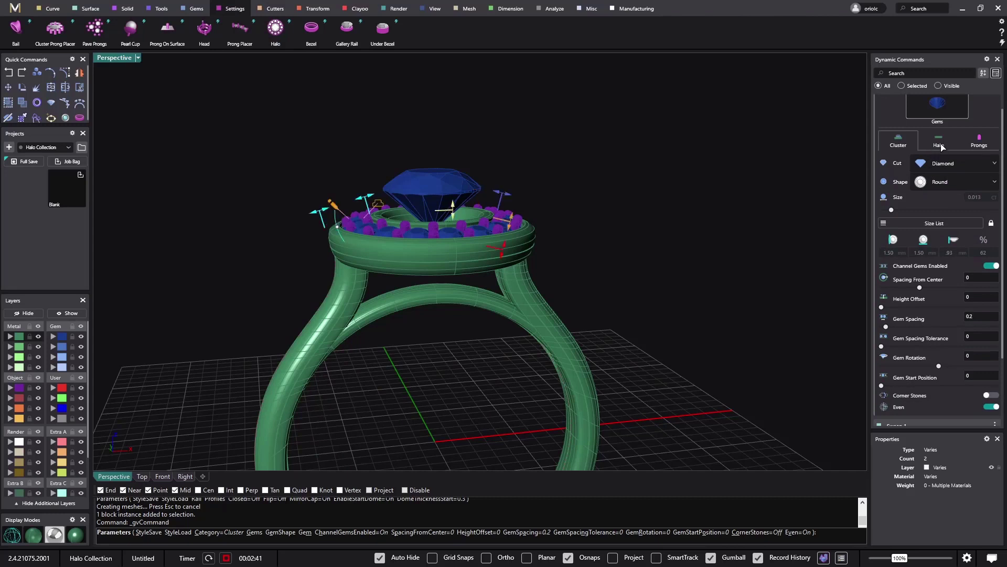
{"action": "left_click", "coordinate": [940, 144]}
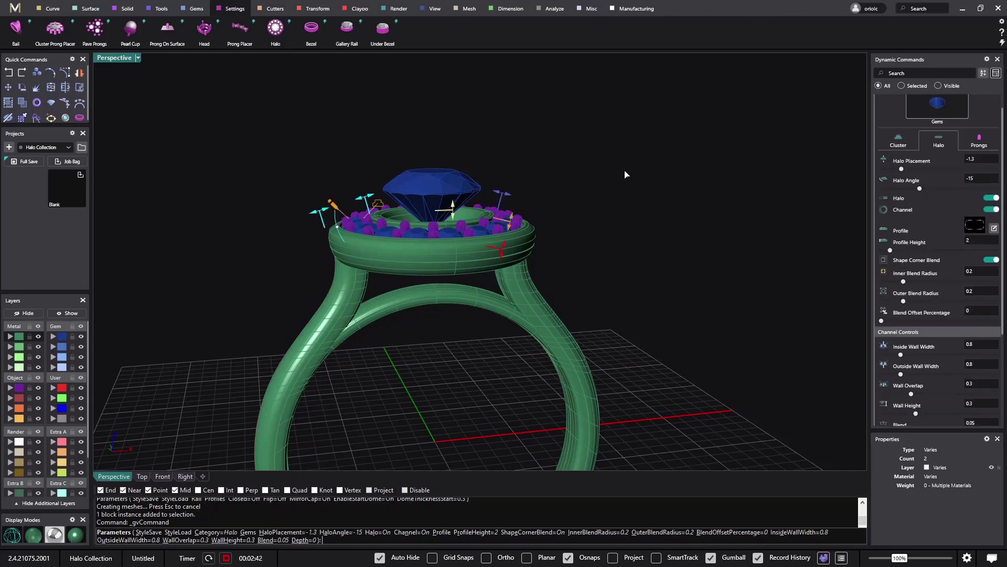
{"action": "left_click", "coordinate": [450, 199]}
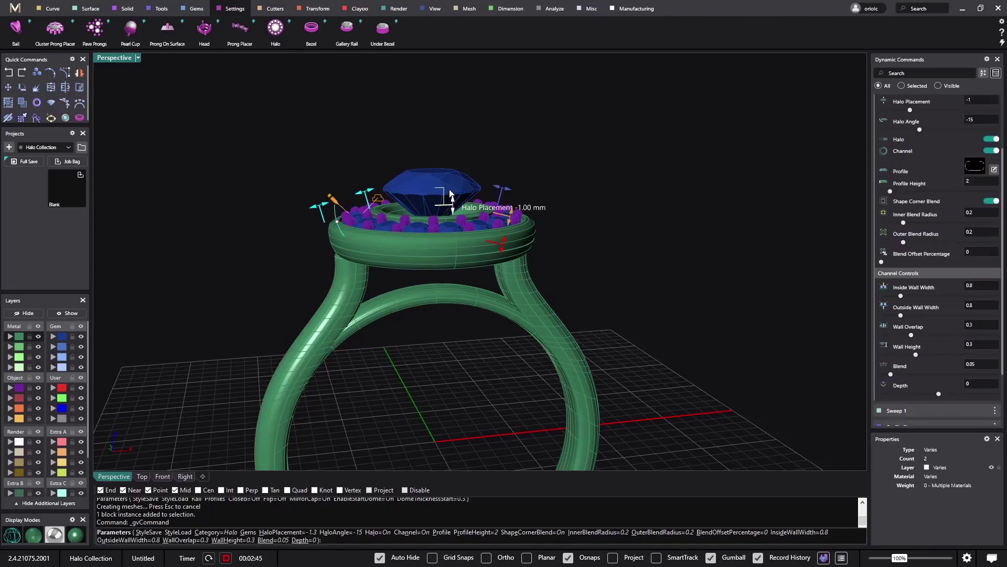
{"action": "left_click_drag", "start_coordinate": [450, 193], "coordinate": [450, 192]}
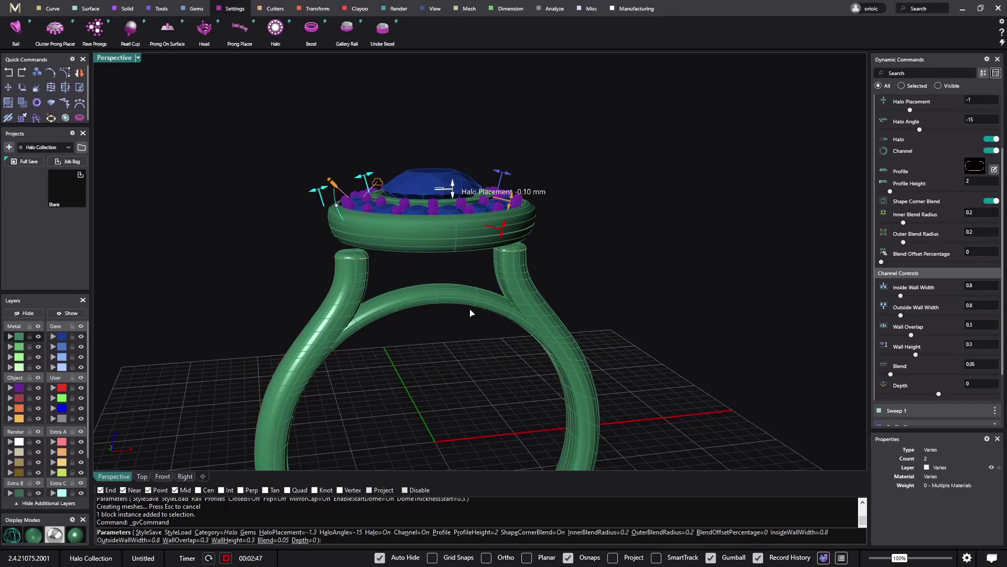
Step: Tilt the halo by setting its Halo Angle to -23
{"action": "right_click_drag", "start_coordinate": [443, 252], "coordinate": [444, 231]}
{"action": "scroll", "coordinate": [333, 200], "scroll_direction": "up", "scroll_amount": 5}
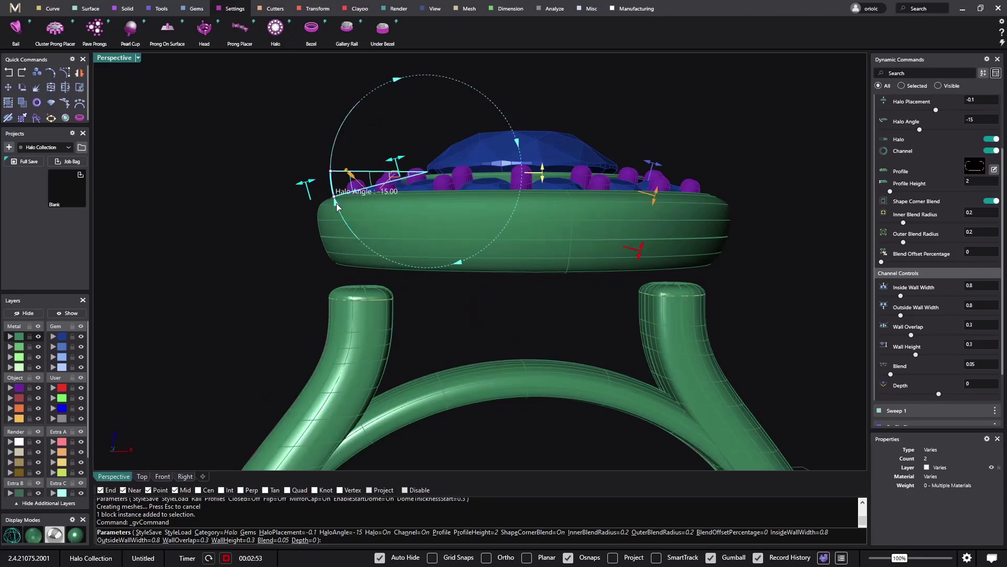
{"action": "left_click_drag", "start_coordinate": [338, 209], "coordinate": [338, 211]}
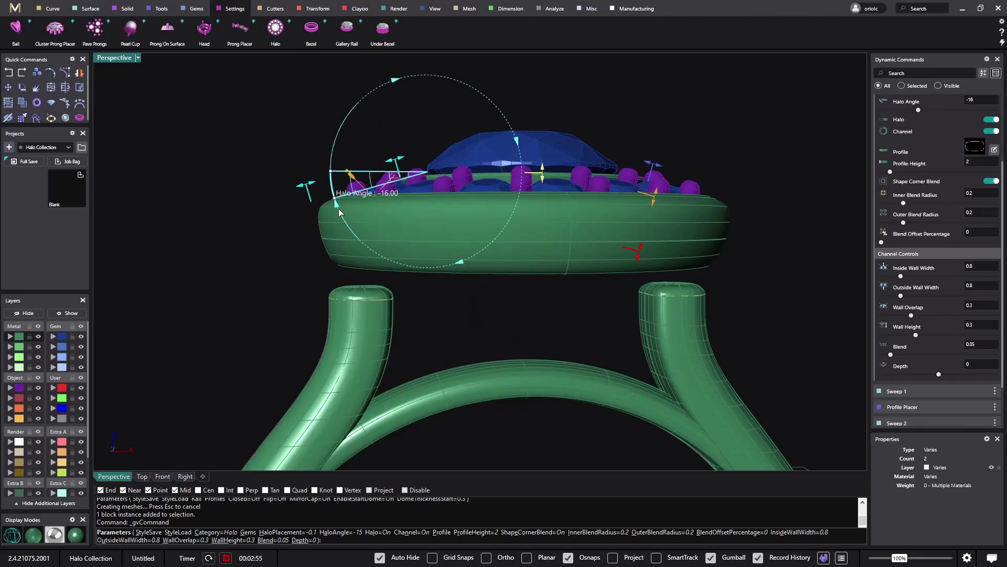
{"action": "left_click_drag", "start_coordinate": [484, 291], "coordinate": [486, 339]}
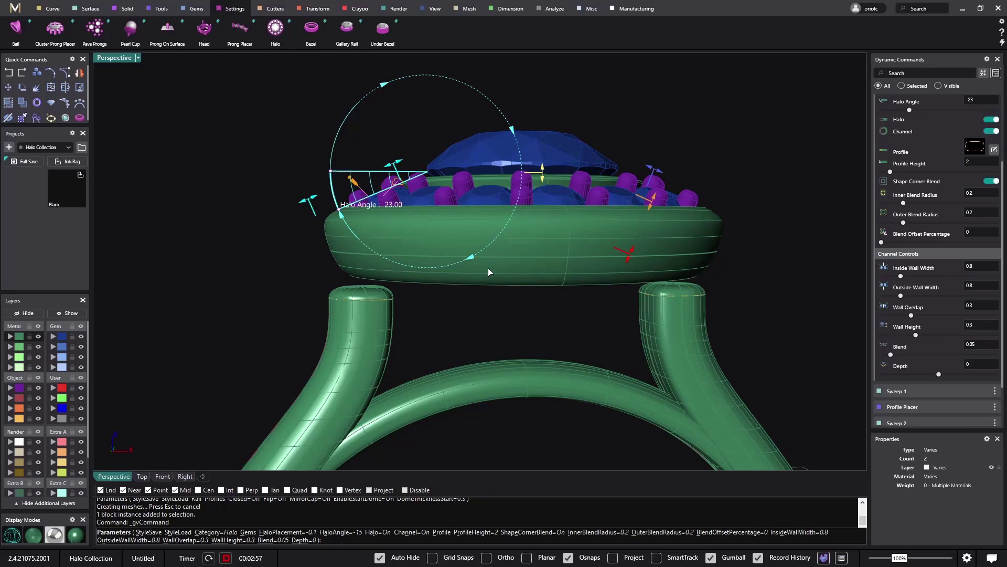
Step: Lower the halo's prongs by setting Prongs Height Offset to 0
{"action": "right_click_drag", "start_coordinate": [476, 318], "coordinate": [469, 346]}
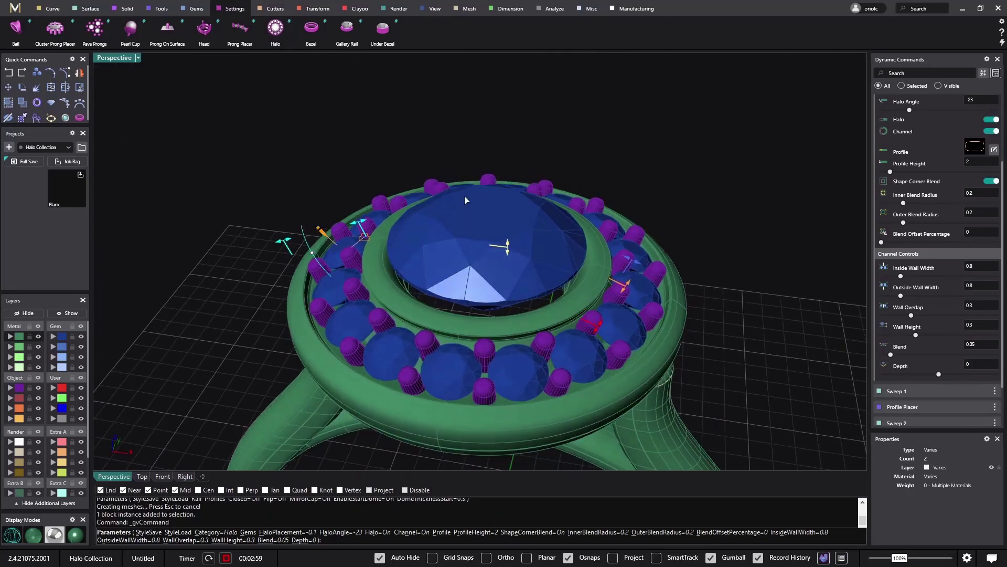
{"action": "scroll", "coordinate": [956, 177], "scroll_direction": "up", "scroll_amount": 3}
{"action": "left_click", "coordinate": [975, 164]}
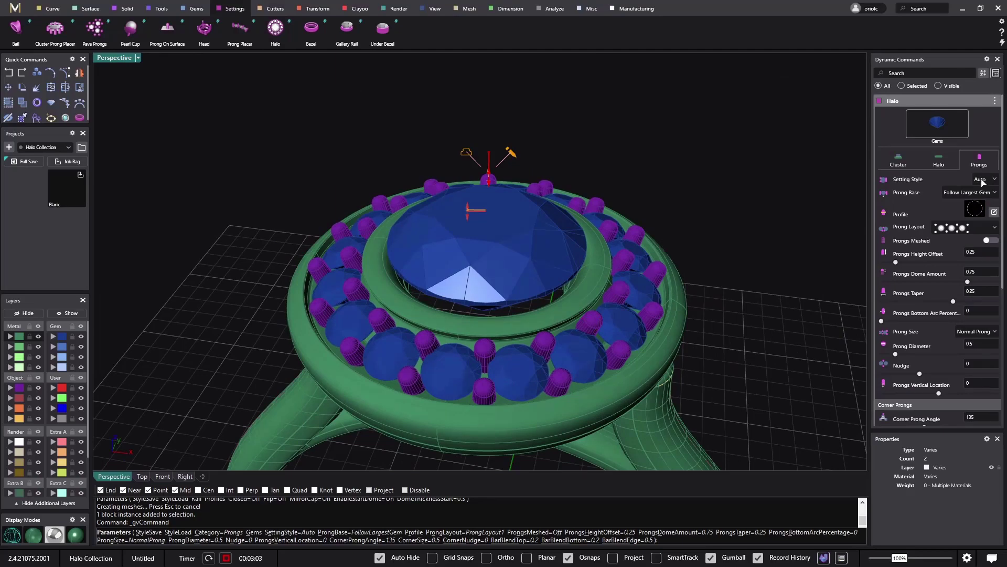
{"action": "right_click_drag", "start_coordinate": [278, 246], "coordinate": [458, 194]}
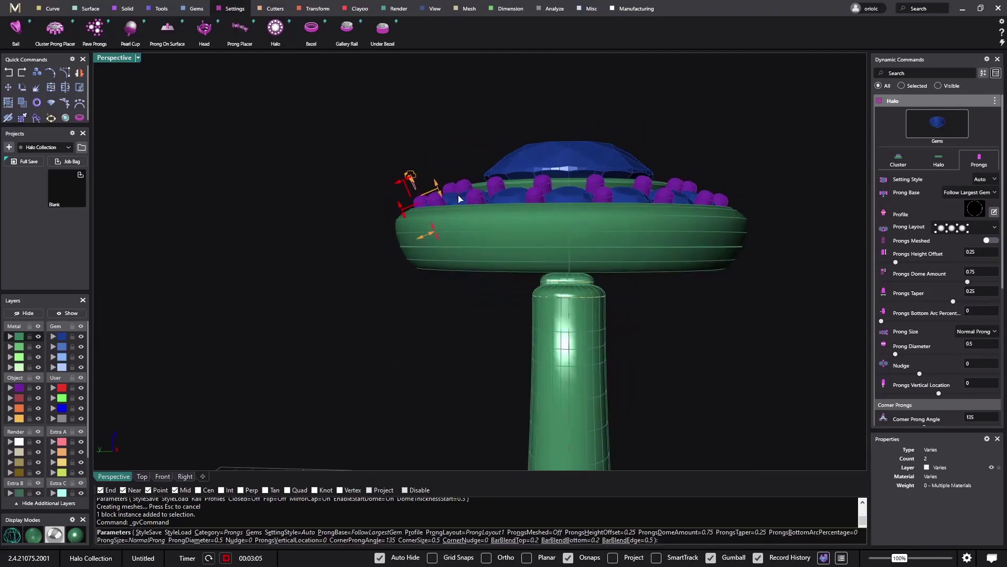
{"action": "scroll", "coordinate": [458, 194], "scroll_direction": "up", "scroll_amount": 5}
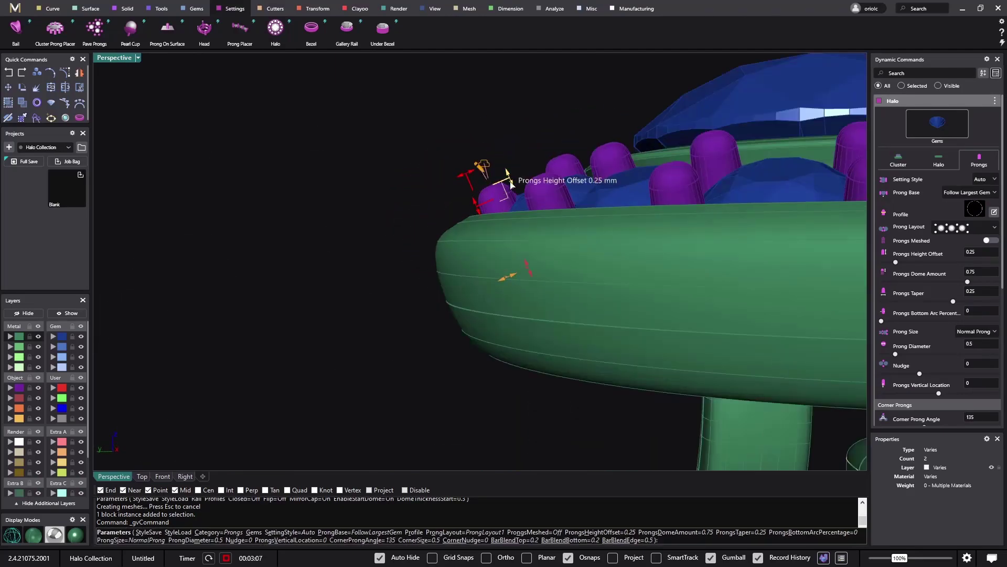
{"action": "scroll", "coordinate": [514, 204], "scroll_direction": "down", "scroll_amount": 1}
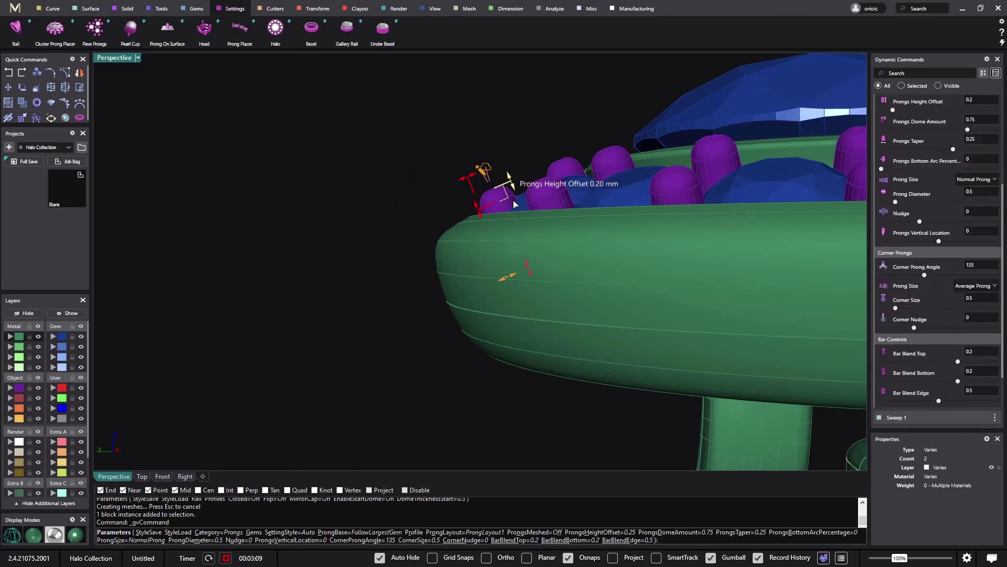
{"action": "scroll", "coordinate": [514, 204], "scroll_direction": "down", "scroll_amount": 4}
Step: Set the halo's Prong Diameter to 0.6 mm and finish the Halo command
{"action": "right_click_drag", "start_coordinate": [580, 230], "coordinate": [670, 314]}
{"action": "scroll", "coordinate": [558, 309], "scroll_direction": "up", "scroll_amount": 5}
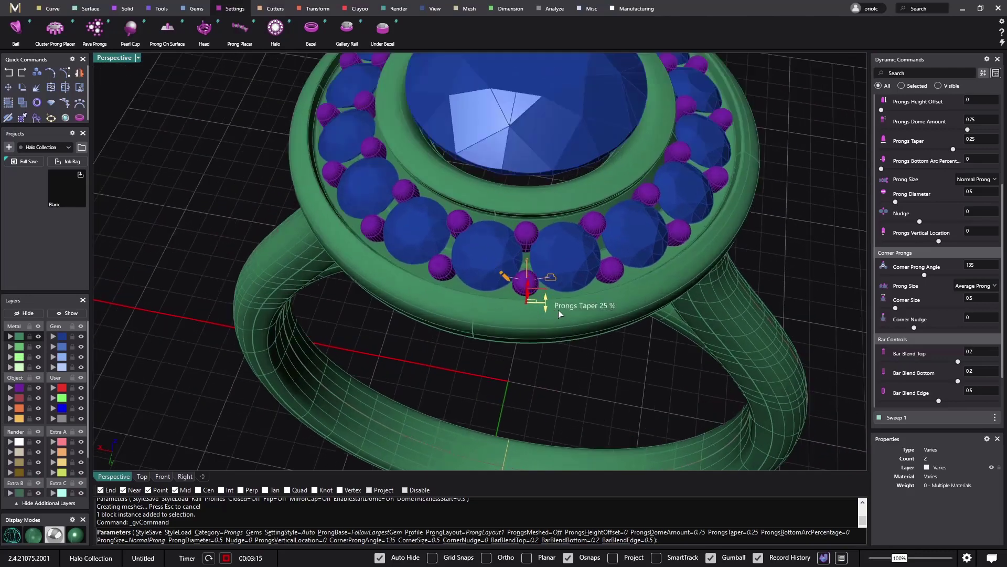
{"action": "right_click_drag", "start_coordinate": [558, 296], "coordinate": [643, 221]}
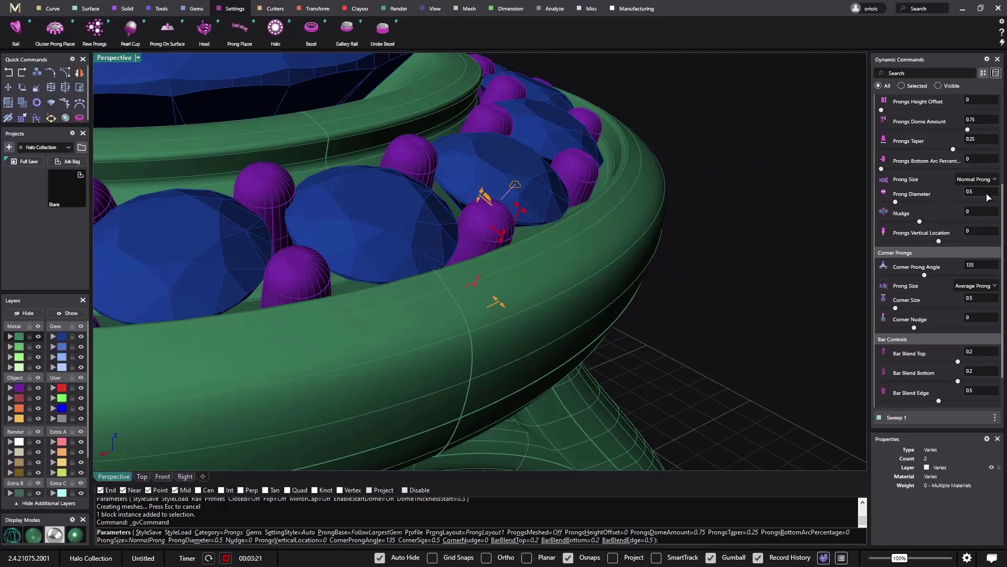
{"action": "left_click", "coordinate": [988, 195]}
{"action": "type", "text": ".6"}
{"action": "key", "text": "Return"}
{"action": "right_click_drag", "start_coordinate": [622, 199], "coordinate": [574, 171]}
{"action": "scroll", "coordinate": [582, 301], "scroll_direction": "down", "scroll_amount": 5}
{"action": "right_click", "coordinate": [703, 209]}
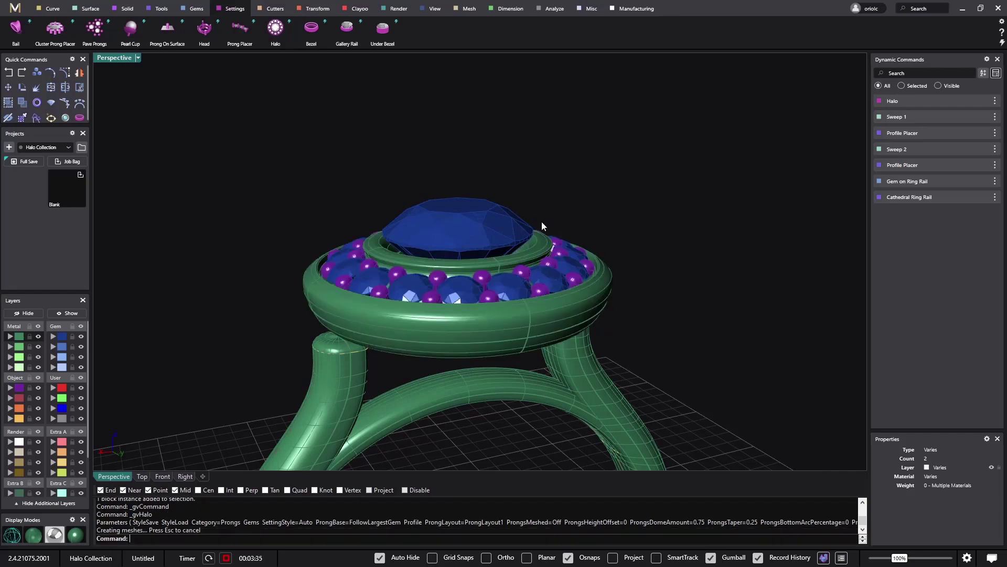
Step: Add a head to the round center diamond and shorten its Overall Height to 2.55 mm
{"action": "left_click", "coordinate": [467, 214]}
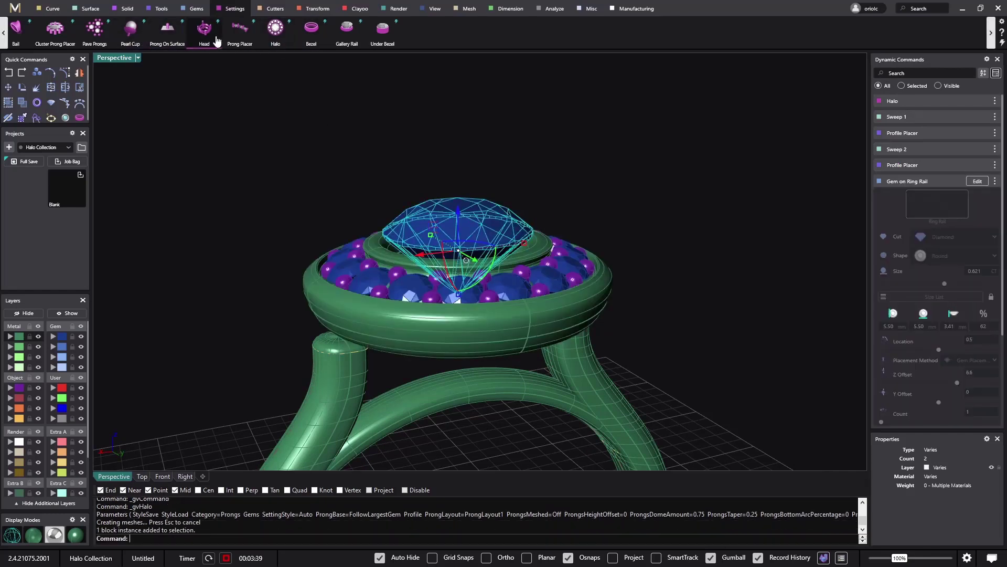
{"action": "left_click", "coordinate": [205, 32]}
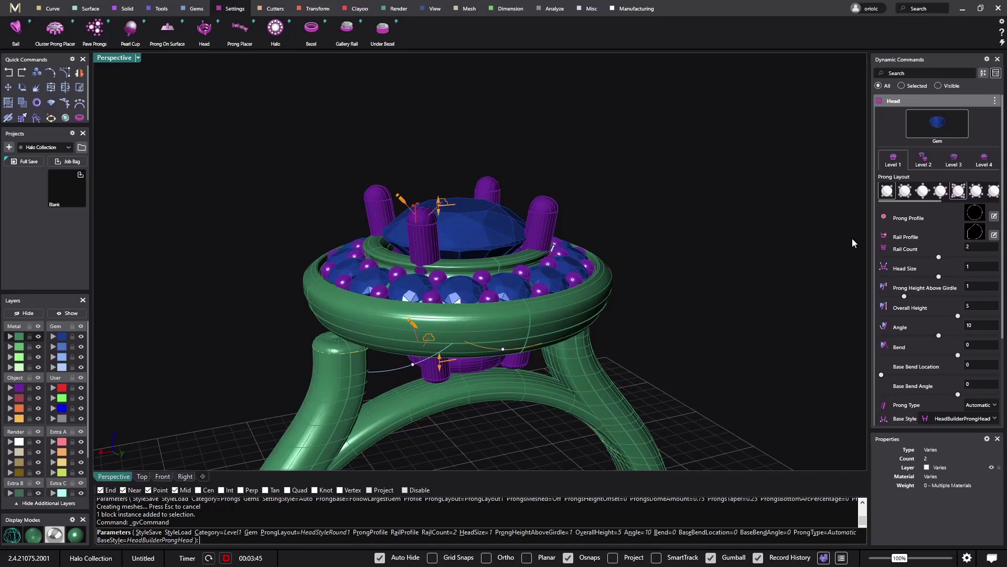
{"action": "right_click_drag", "start_coordinate": [854, 242], "coordinate": [603, 291]}
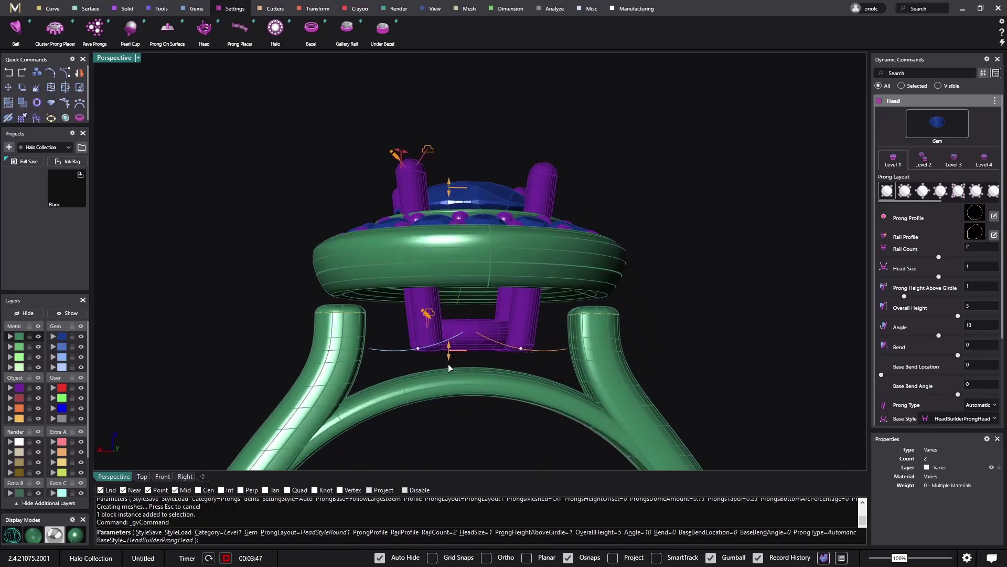
{"action": "left_click_drag", "start_coordinate": [449, 360], "coordinate": [454, 246]}
Step: Set the head's Prong Height Above Girdle to 0.95 mm
{"action": "right_click_drag", "start_coordinate": [455, 247], "coordinate": [481, 255]}
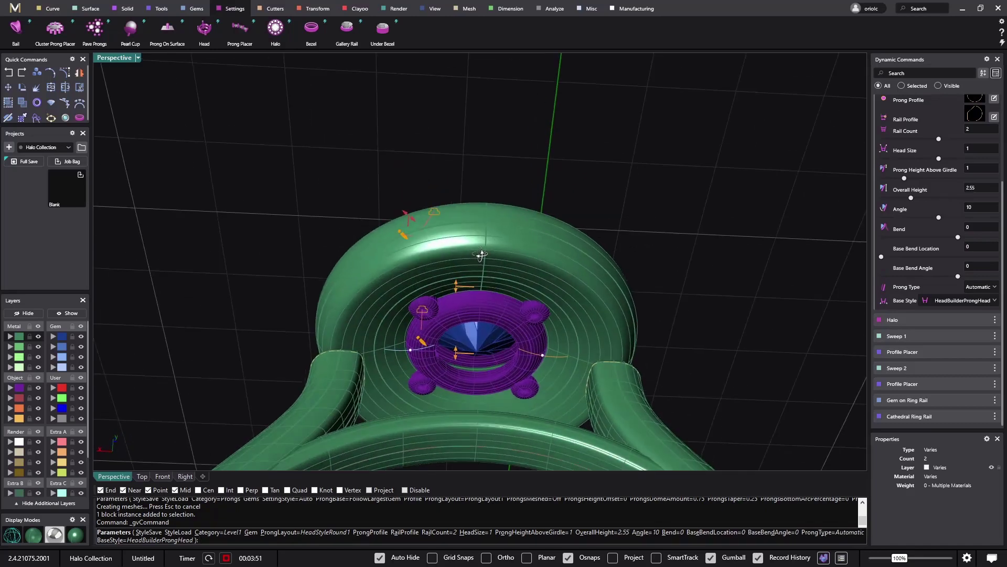
{"action": "scroll", "coordinate": [481, 262], "scroll_direction": "up", "scroll_amount": 5}
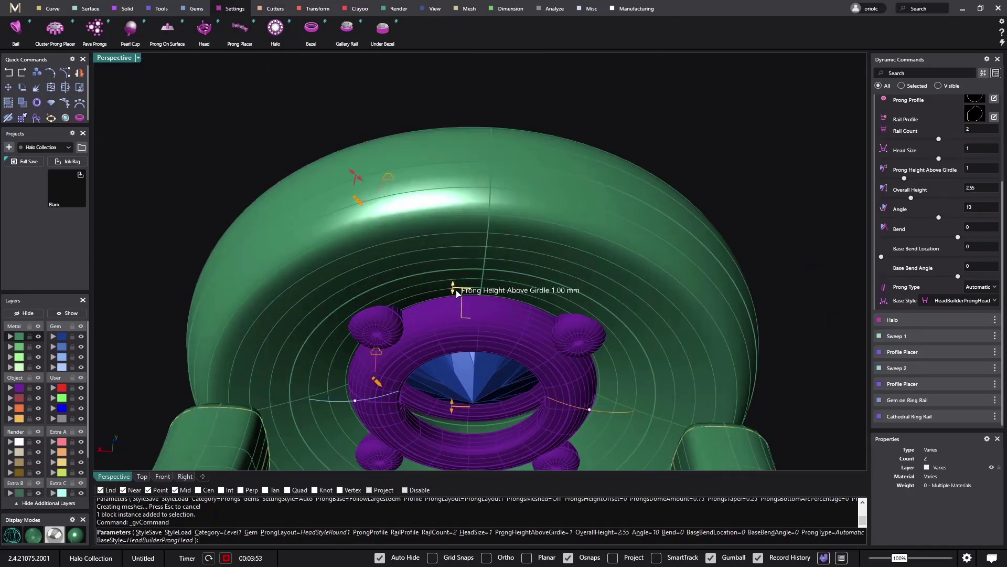
{"action": "left_click_drag", "start_coordinate": [457, 288], "coordinate": [457, 287]}
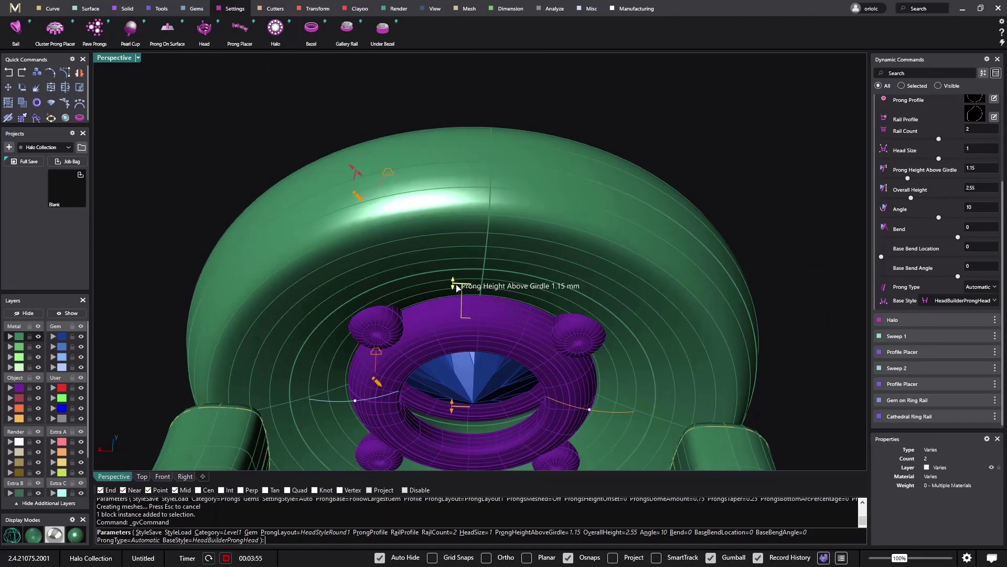
{"action": "right_click_drag", "start_coordinate": [503, 322], "coordinate": [471, 232]}
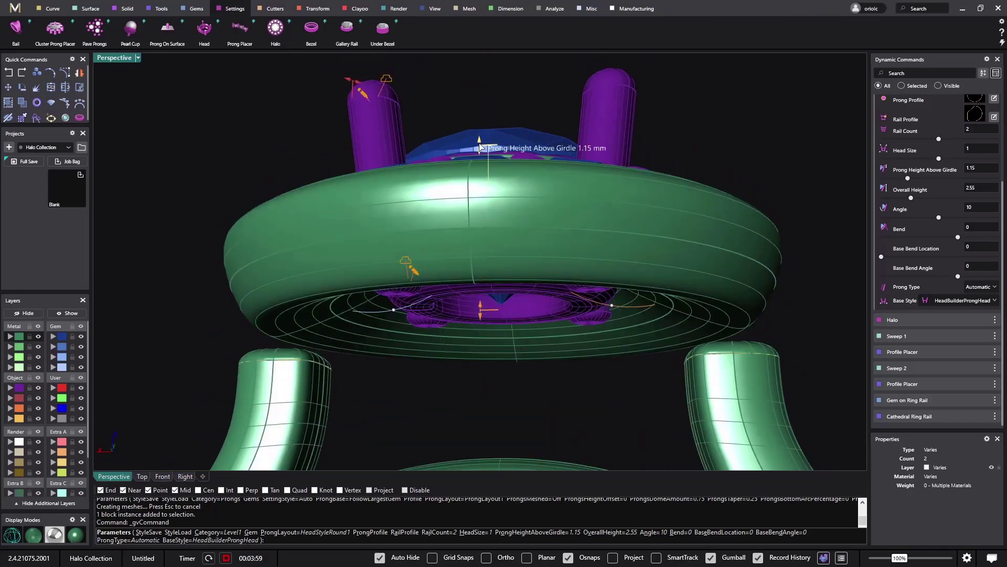
{"action": "left_click_drag", "start_coordinate": [480, 152], "coordinate": [480, 167]}
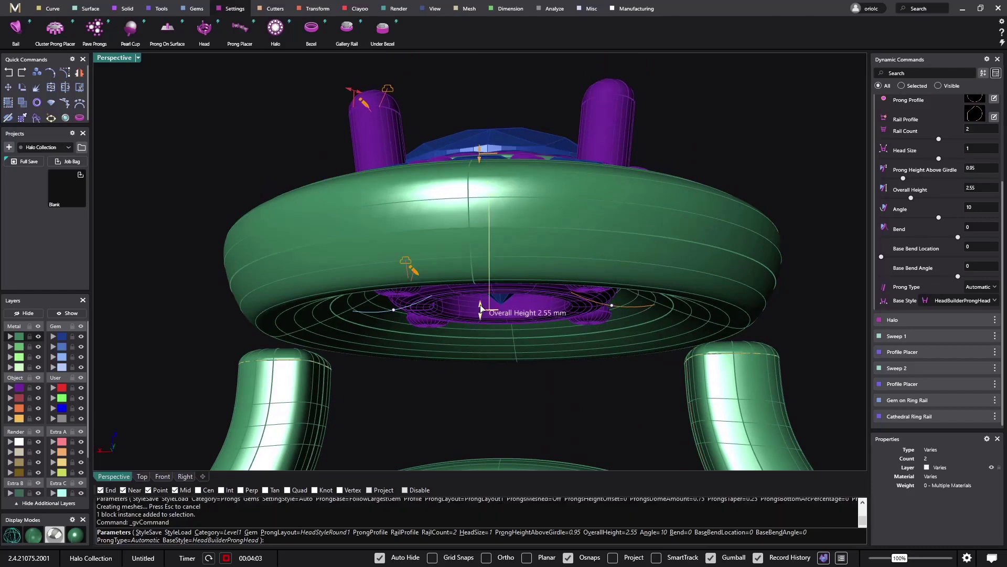
Step: Set the head's Overall Height to 2.35 mm and remove its rails by setting Rail Count to 0
{"action": "left_click_drag", "start_coordinate": [481, 309], "coordinate": [481, 307]}
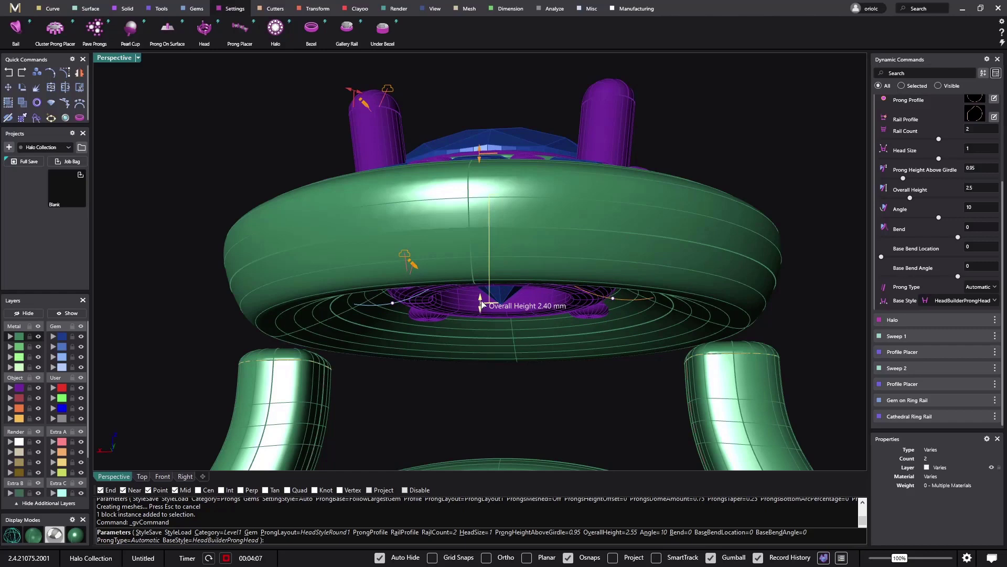
{"action": "left_click_drag", "start_coordinate": [481, 303], "coordinate": [481, 302]}
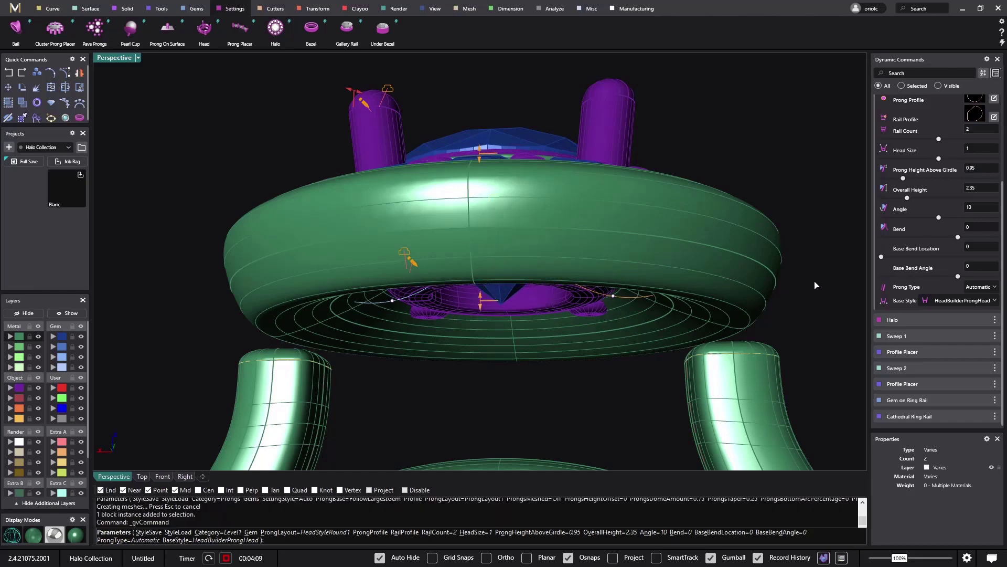
{"action": "scroll", "coordinate": [941, 175], "scroll_direction": "up", "scroll_amount": 3}
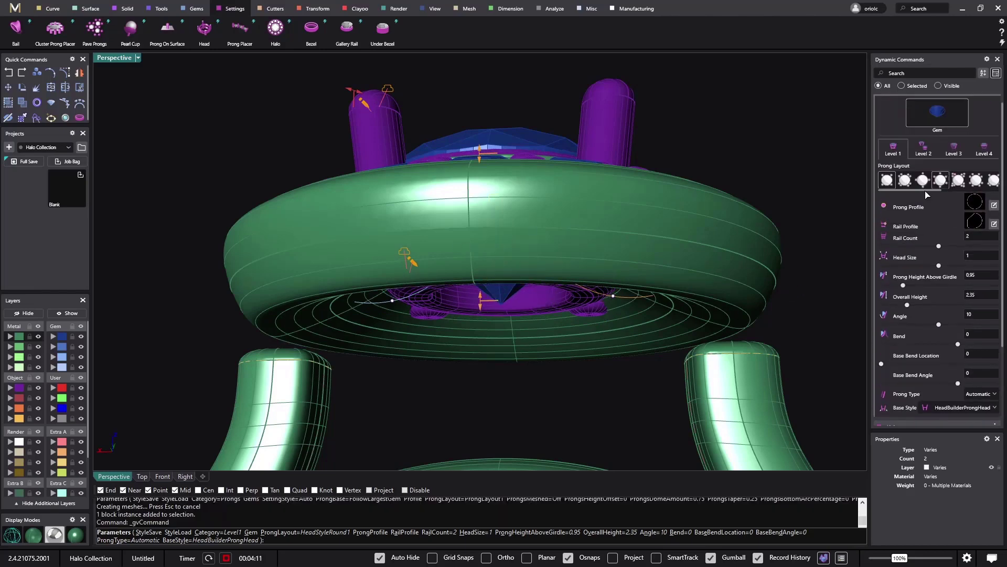
{"action": "left_click_drag", "start_coordinate": [939, 247], "coordinate": [881, 246]}
Step: Set the head's Bend to 3.8 and shorten its Overall Height to 2.1 mm
{"action": "mouse_move", "coordinate": [637, 191]}
{"action": "right_mouse_down"}
{"action": "mouse_move", "coordinate": [618, 293]}
{"action": "mouse_move", "coordinate": [645, 243]}
{"action": "mouse_move", "coordinate": [657, 286]}
{"action": "mouse_move", "coordinate": [630, 195]}
{"action": "right_mouse_up"}
{"action": "scroll", "coordinate": [615, 311], "scroll_direction": "up", "scroll_amount": 5}
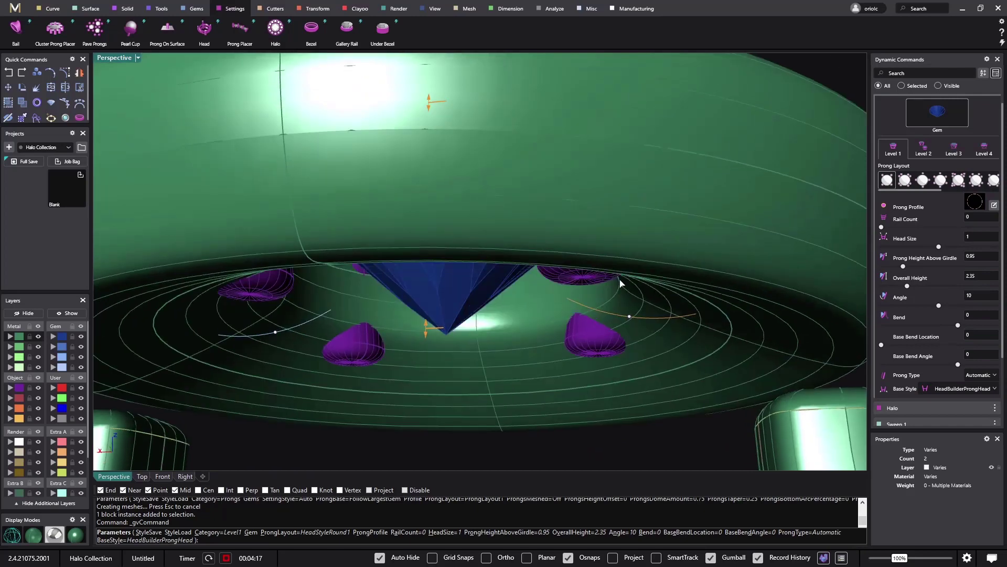
{"action": "left_click_drag", "start_coordinate": [630, 318], "coordinate": [609, 347]}
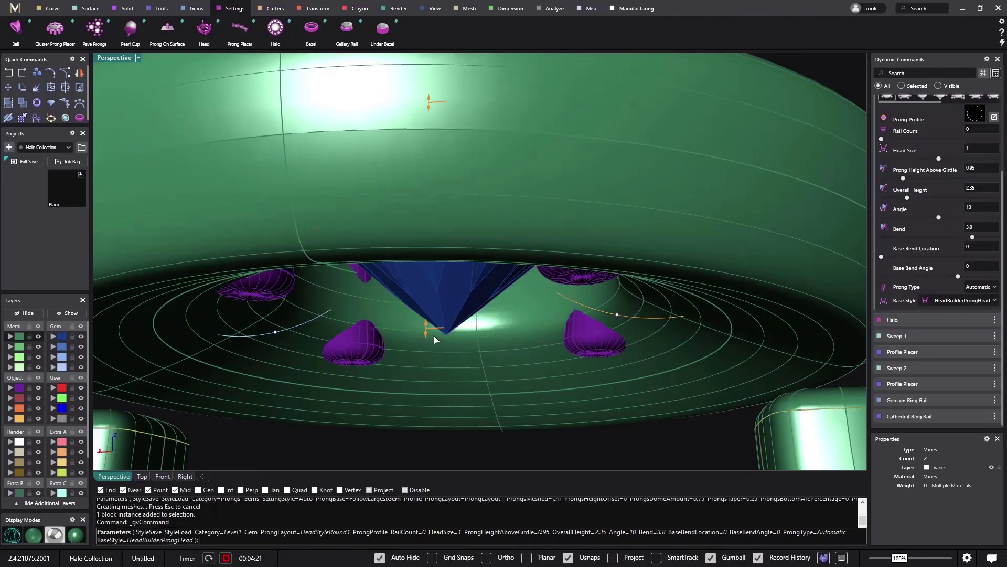
{"action": "mouse_move", "coordinate": [426, 335]}
{"action": "left_click_drag", "start_coordinate": [432, 322], "coordinate": [434, 313]}
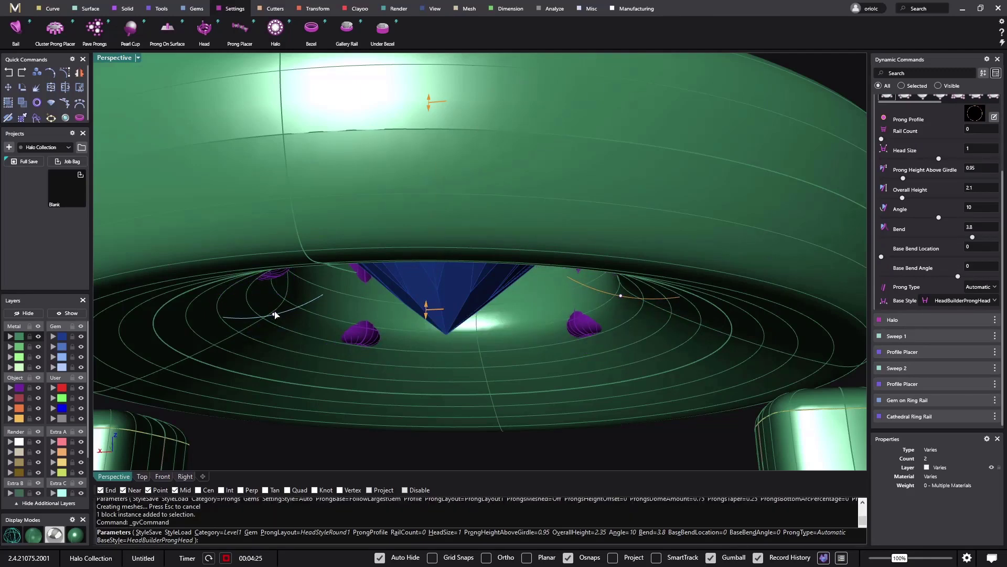
Step: Set the head's Angle to 13 and Prong Height Above Girdle to 0.55 mm, and finish the Head command
{"action": "mouse_move", "coordinate": [273, 317]}
{"action": "left_click_drag", "start_coordinate": [280, 316], "coordinate": [292, 306]}
{"action": "right_click_drag", "start_coordinate": [454, 181], "coordinate": [302, 210]}
{"action": "scroll", "coordinate": [479, 289], "scroll_direction": "down", "scroll_amount": 3}
{"action": "mouse_move", "coordinate": [311, 208]}
{"action": "scroll", "coordinate": [311, 209], "scroll_direction": "up", "scroll_amount": 2}
{"action": "mouse_move", "coordinate": [433, 181]}
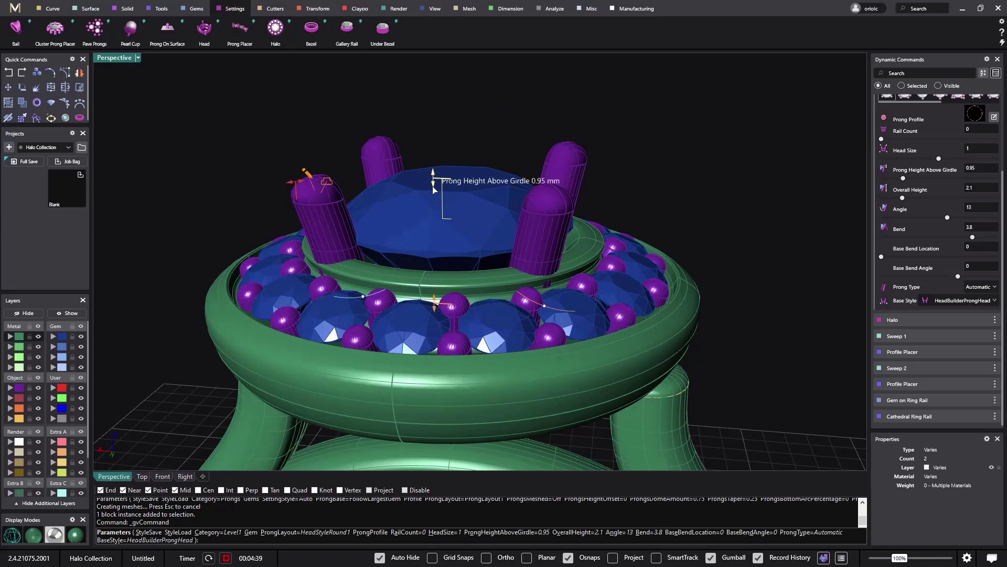
{"action": "left_click_drag", "start_coordinate": [434, 194], "coordinate": [435, 197]}
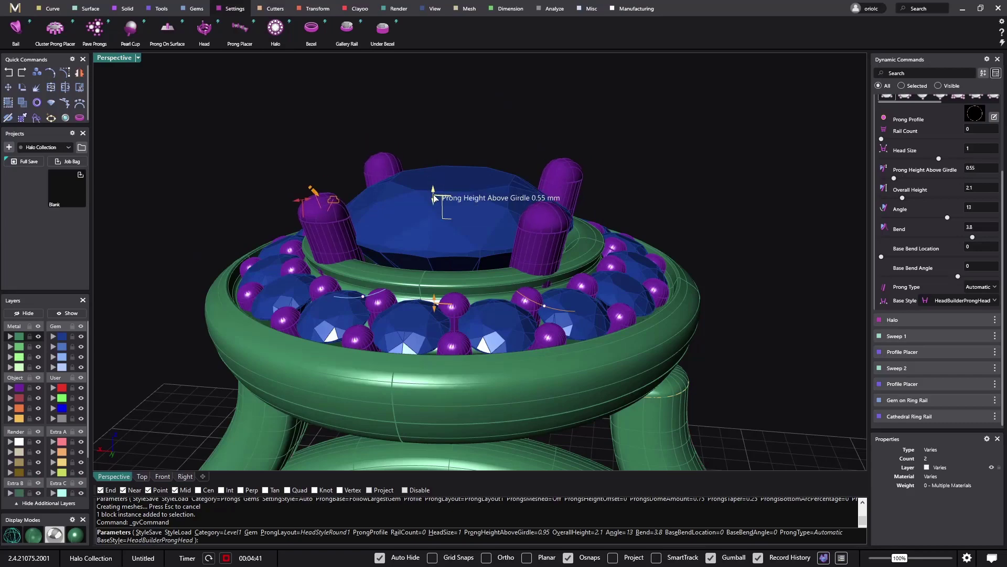
{"action": "right_click_drag", "start_coordinate": [446, 213], "coordinate": [702, 230]}
{"action": "right_click", "coordinate": [708, 230]}
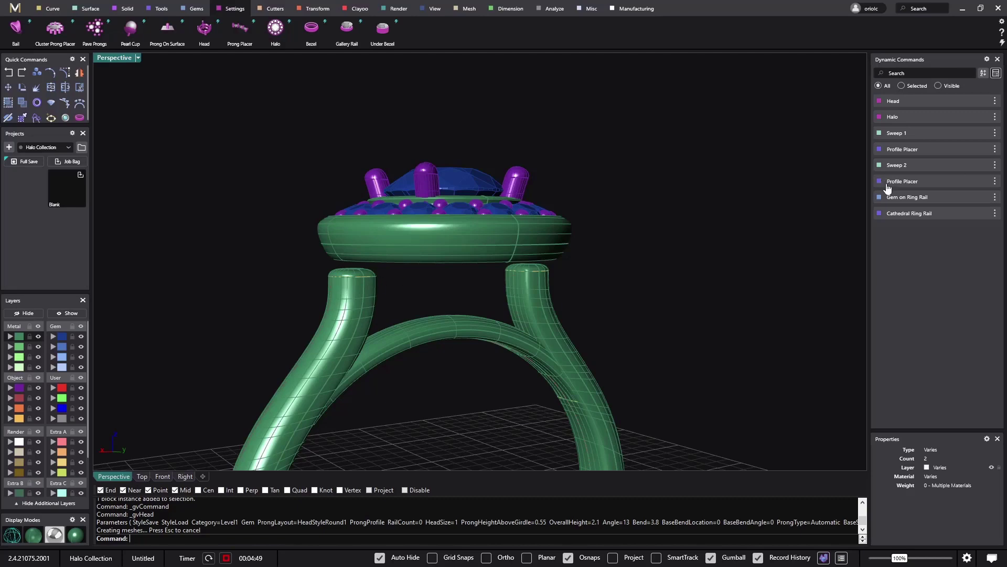
Step: Edit the Cathedral Ring Rail, raising the shank's upper ends until they meet the halo, and finish the edit
{"action": "left_click", "coordinate": [976, 214]}
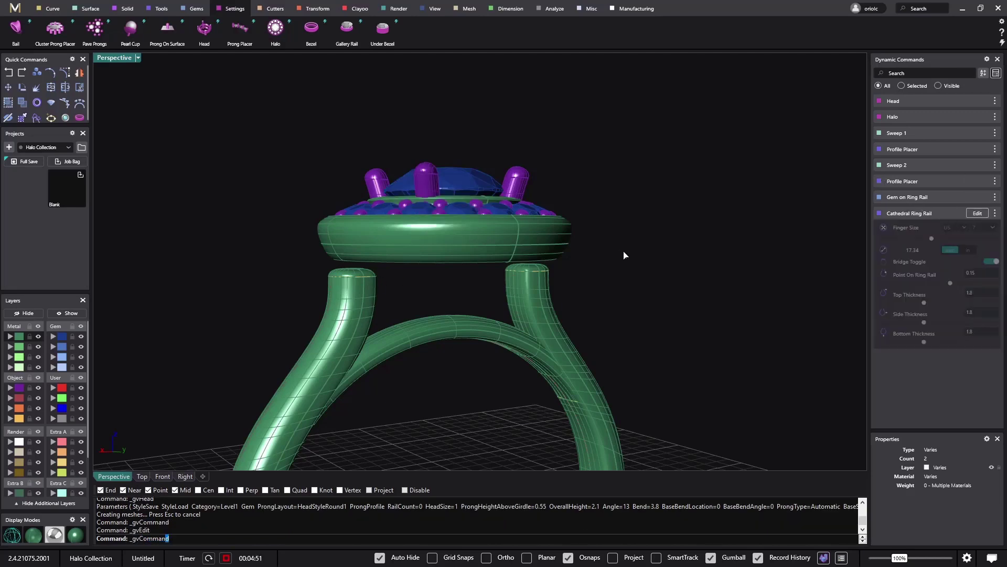
{"action": "right_click_drag", "start_coordinate": [624, 256], "coordinate": [403, 227]}
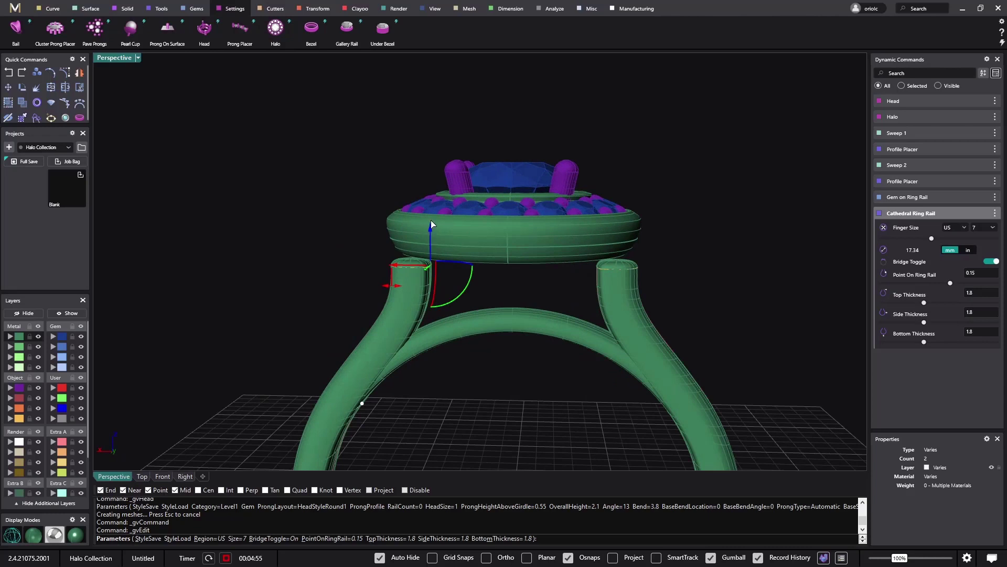
{"action": "left_click_drag", "start_coordinate": [430, 219], "coordinate": [432, 203]}
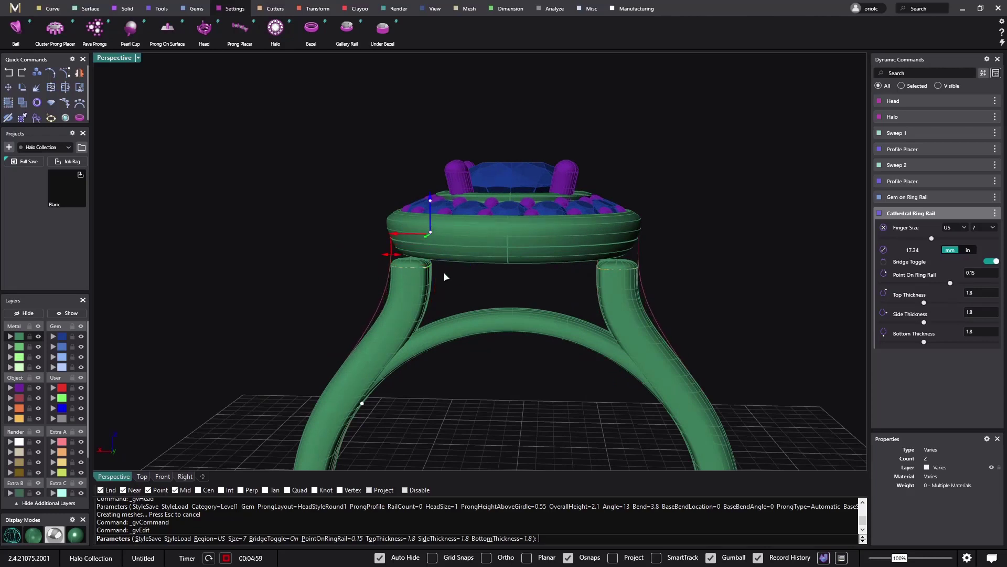
{"action": "right_click_drag", "start_coordinate": [445, 277], "coordinate": [645, 277]}
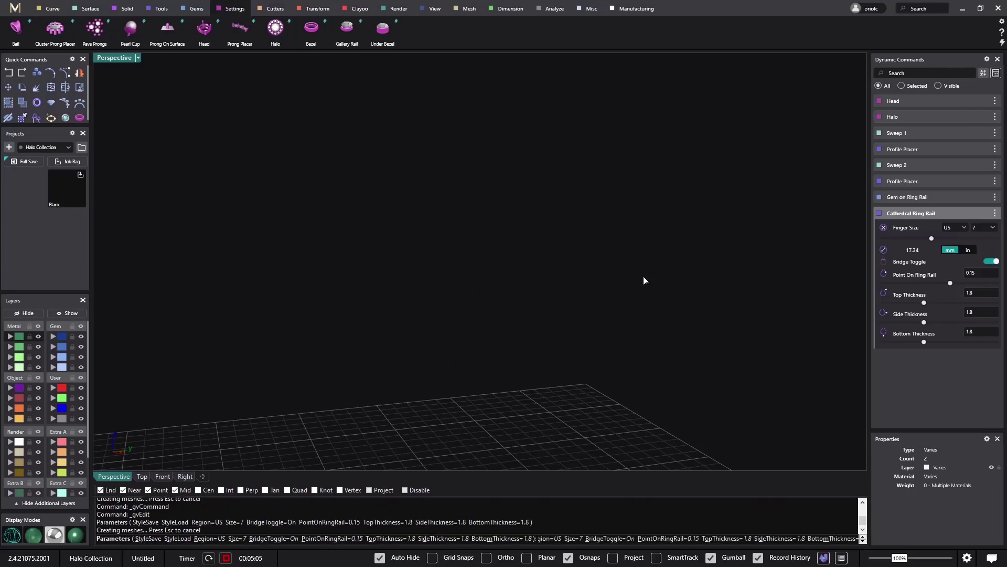
{"action": "key", "text": "Return"}
Step: Place round diamonds along the ring rail curve with Gems On Curve, using a Start Position of 0.03
{"action": "right_click_drag", "start_coordinate": [555, 299], "coordinate": [587, 311]}
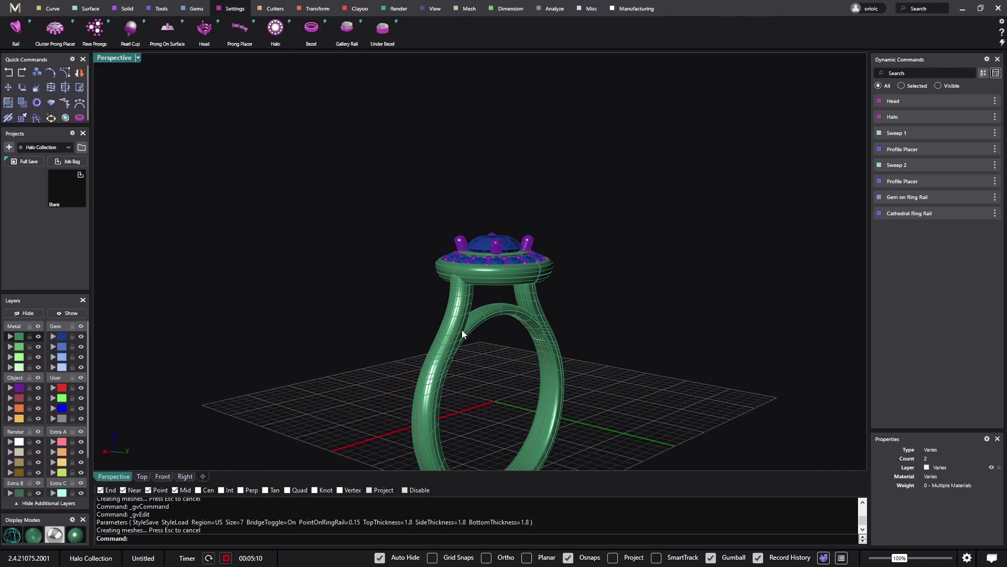
{"action": "left_click", "coordinate": [453, 303]}
{"action": "left_click", "coordinate": [501, 329]}
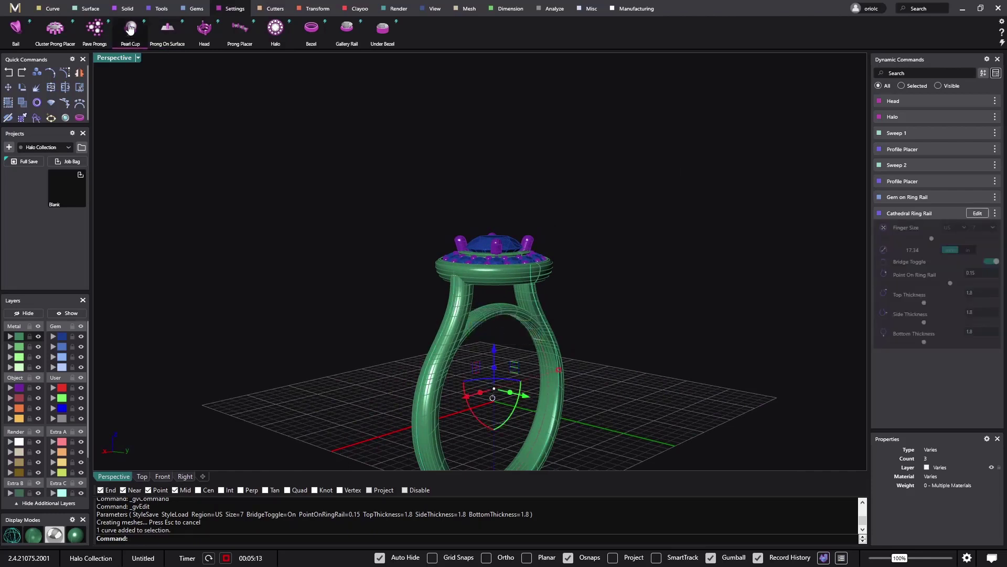
{"action": "left_click", "coordinate": [195, 9]}
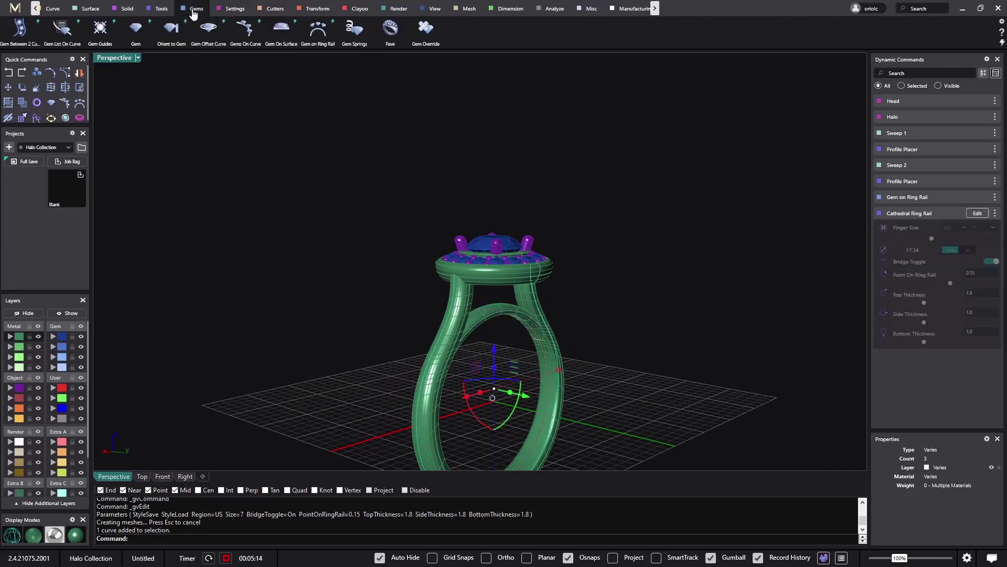
{"action": "left_click", "coordinate": [245, 29]}
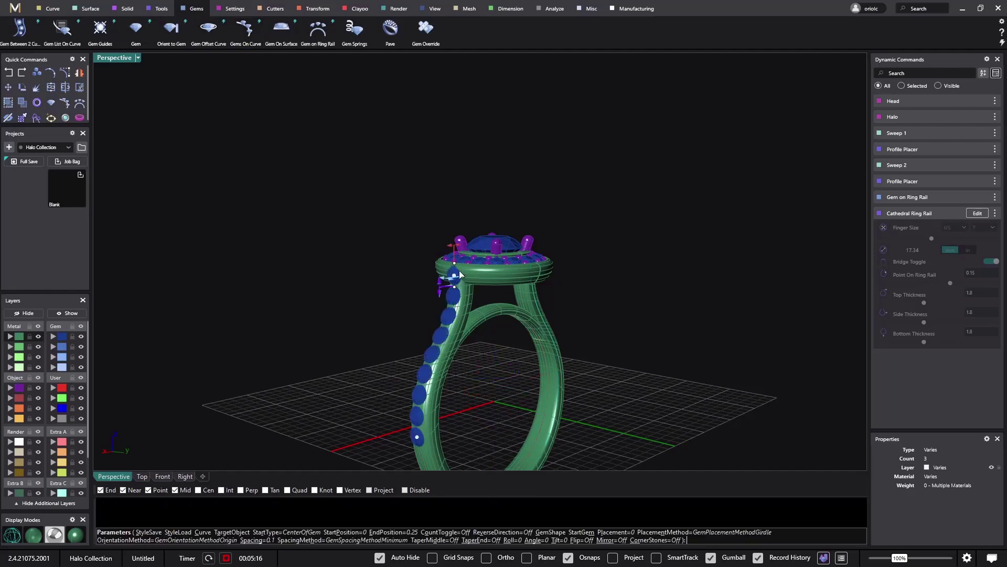
{"action": "scroll", "coordinate": [454, 278], "scroll_direction": "up", "scroll_amount": 3}
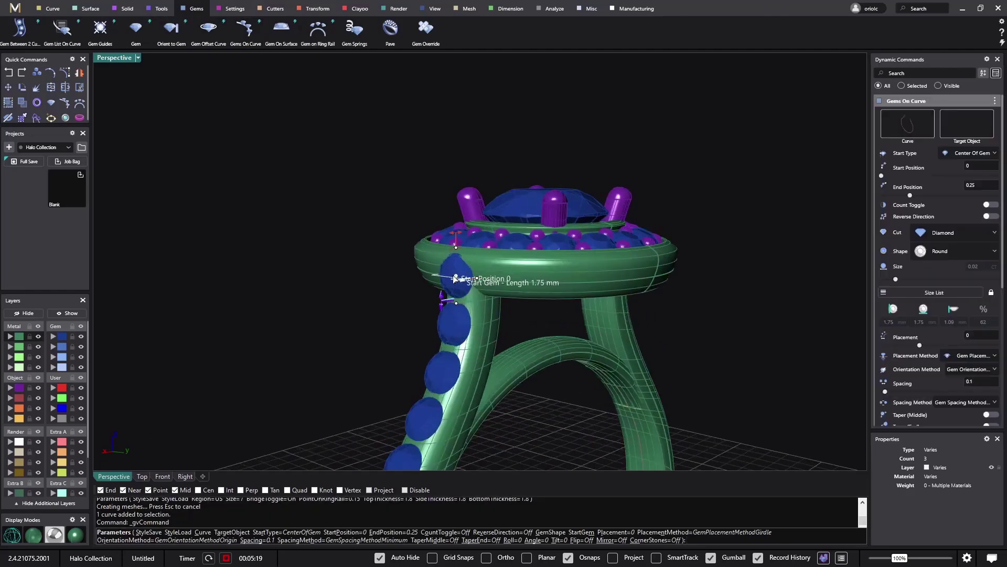
{"action": "left_click_drag", "start_coordinate": [455, 278], "coordinate": [440, 371]}
Step: Reduce the shank gems' size to 1.10 mm
{"action": "right_click_drag", "start_coordinate": [439, 371], "coordinate": [675, 393]}
{"action": "scroll", "coordinate": [522, 369], "scroll_direction": "up", "scroll_amount": 3}
{"action": "scroll", "coordinate": [522, 368], "scroll_direction": "up", "scroll_amount": 2}
{"action": "left_click_drag", "start_coordinate": [466, 293], "coordinate": [455, 292]}
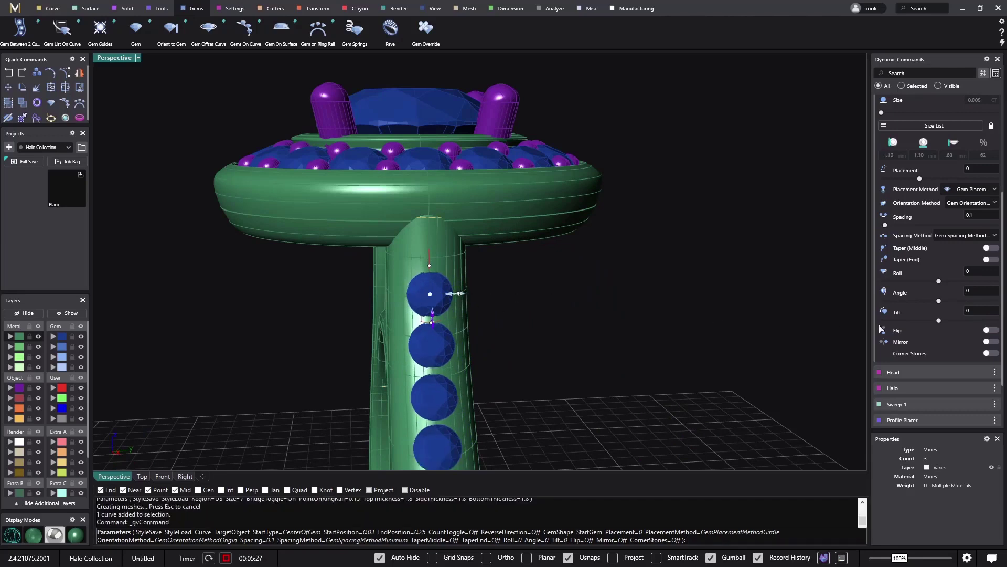
Step: Change the shank gems' placement method to Gem Placement Method Table and finish Gems On Curve
{"action": "left_click", "coordinate": [978, 191]}
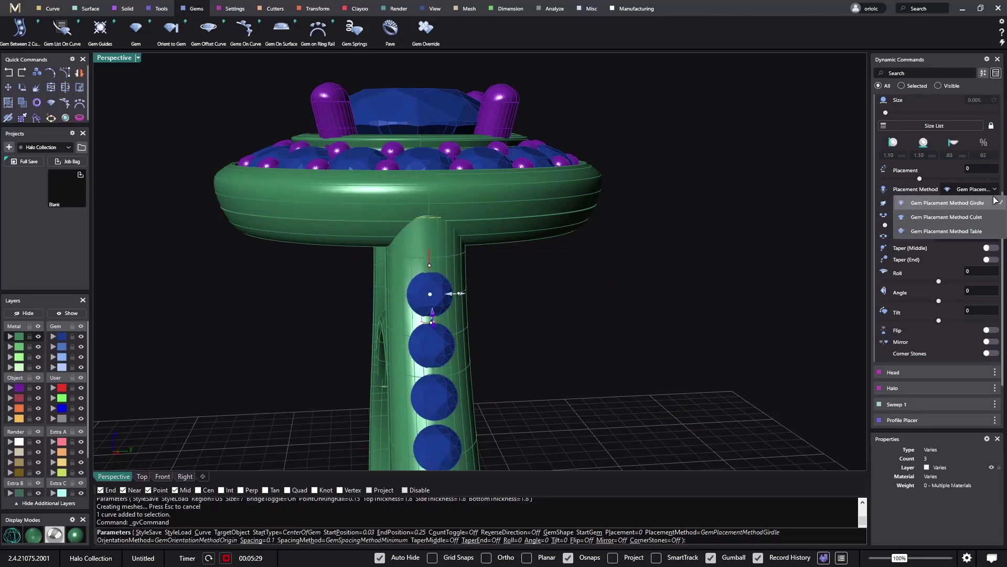
{"action": "left_click", "coordinate": [973, 232]}
{"action": "right_click_drag", "start_coordinate": [740, 318], "coordinate": [547, 307]}
{"action": "key", "text": "Return"}
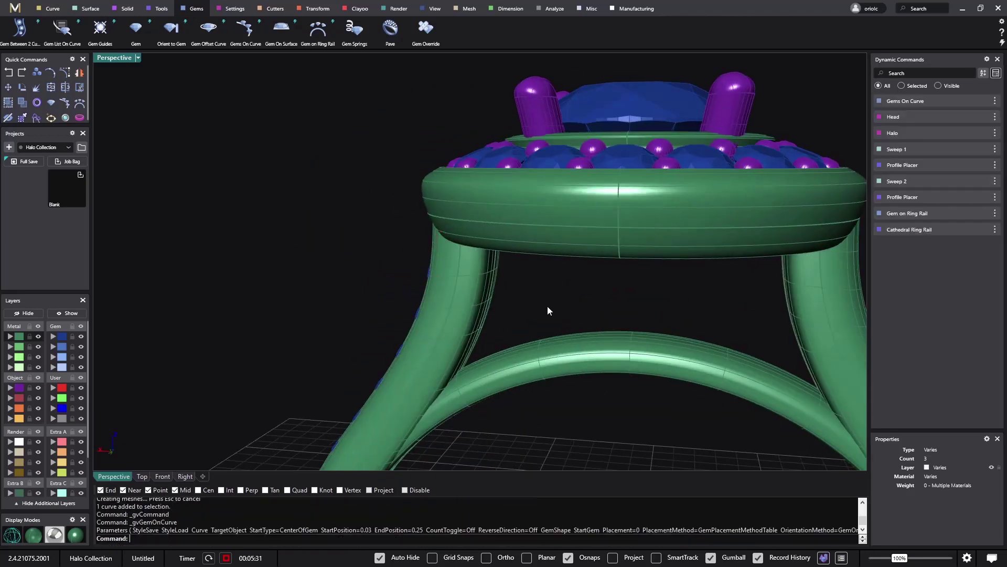
Step: Create a Channel Cutter along the shank gems with a start width of 0.5 mm and finish the command
{"action": "scroll", "coordinate": [608, 345], "scroll_direction": "up", "scroll_amount": 3}
{"action": "scroll", "coordinate": [609, 345], "scroll_direction": "up", "scroll_amount": 2}
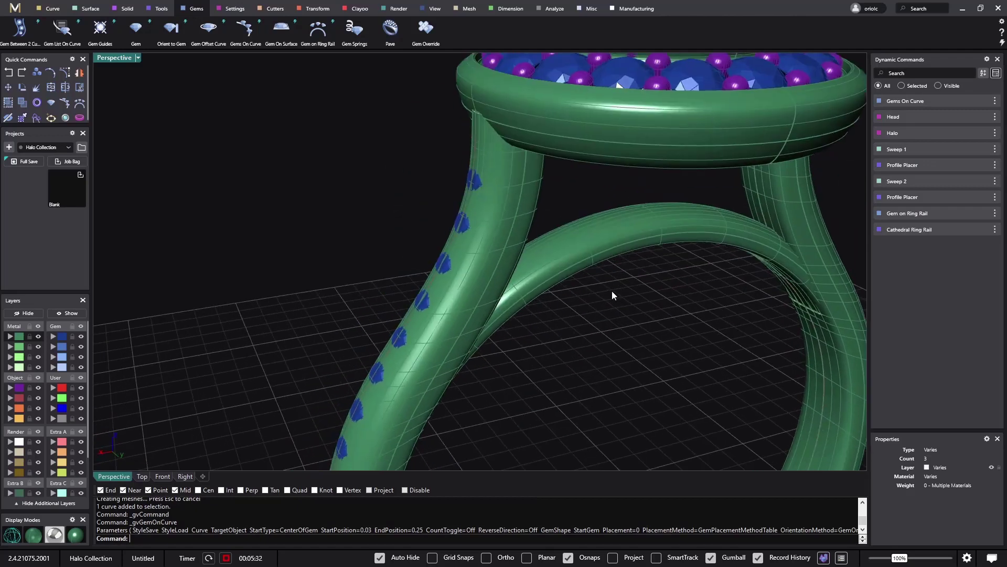
{"action": "left_click", "coordinate": [427, 306]}
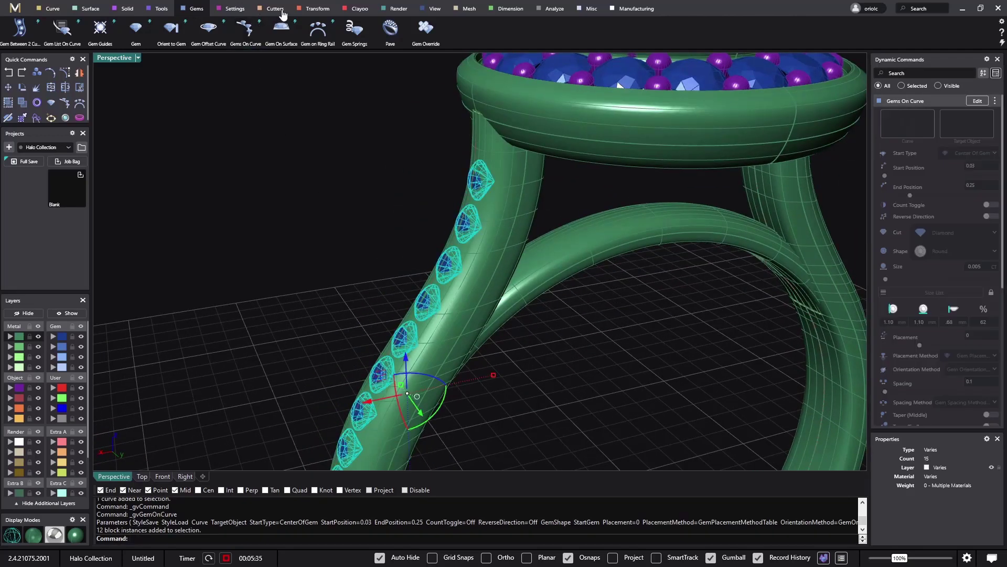
{"action": "left_click", "coordinate": [262, 12]}
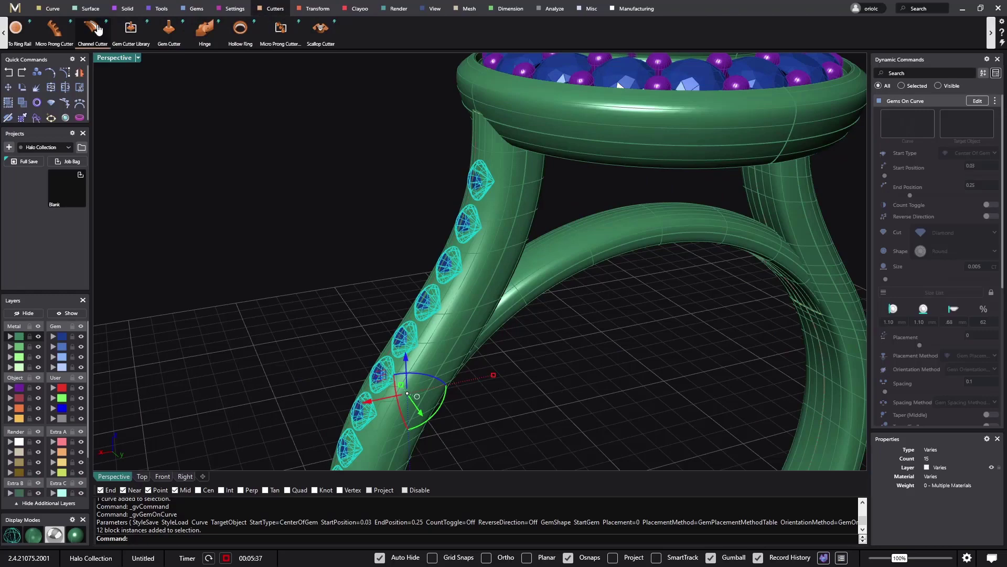
{"action": "left_click", "coordinate": [95, 30]}
{"action": "right_click_drag", "start_coordinate": [236, 158], "coordinate": [333, 150]}
{"action": "scroll", "coordinate": [420, 182], "scroll_direction": "up", "scroll_amount": 5}
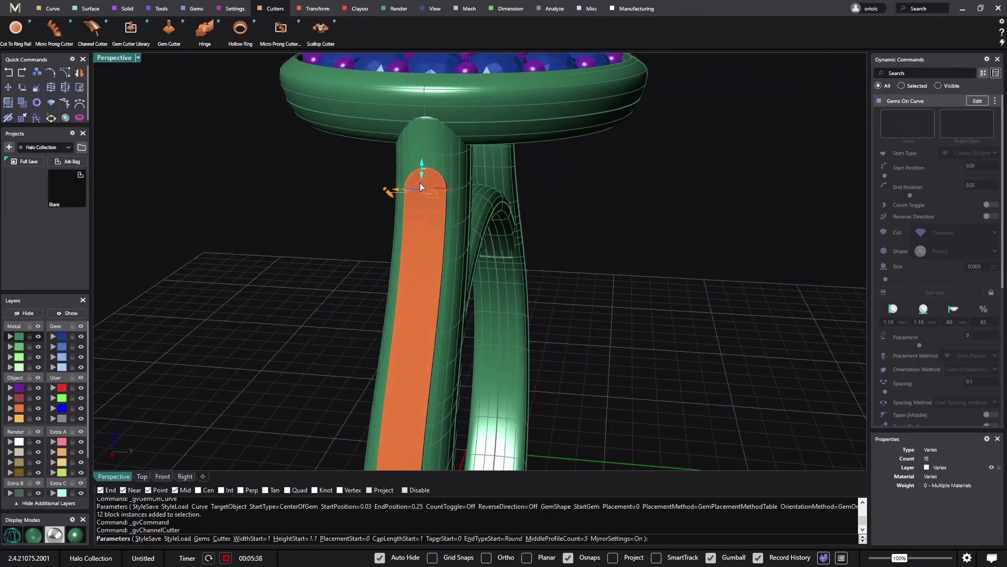
{"action": "left_click_drag", "start_coordinate": [414, 191], "coordinate": [440, 192]}
{"action": "right_click_drag", "start_coordinate": [440, 192], "coordinate": [364, 254]}
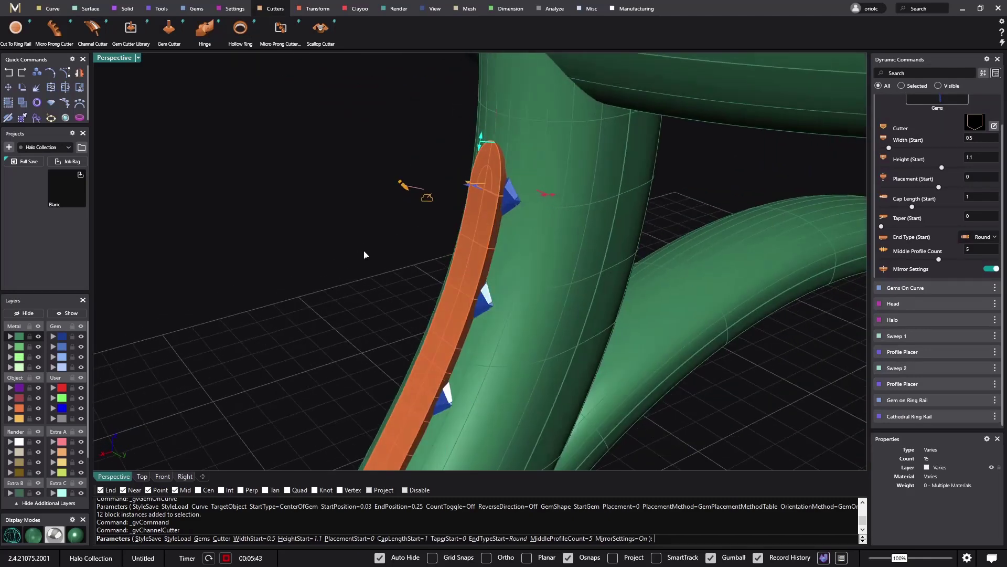
{"action": "key", "text": "Return"}
Step: Create Micro Prong Cutters on the shank gems with the default settings and finish the command
{"action": "left_click", "coordinate": [486, 301]}
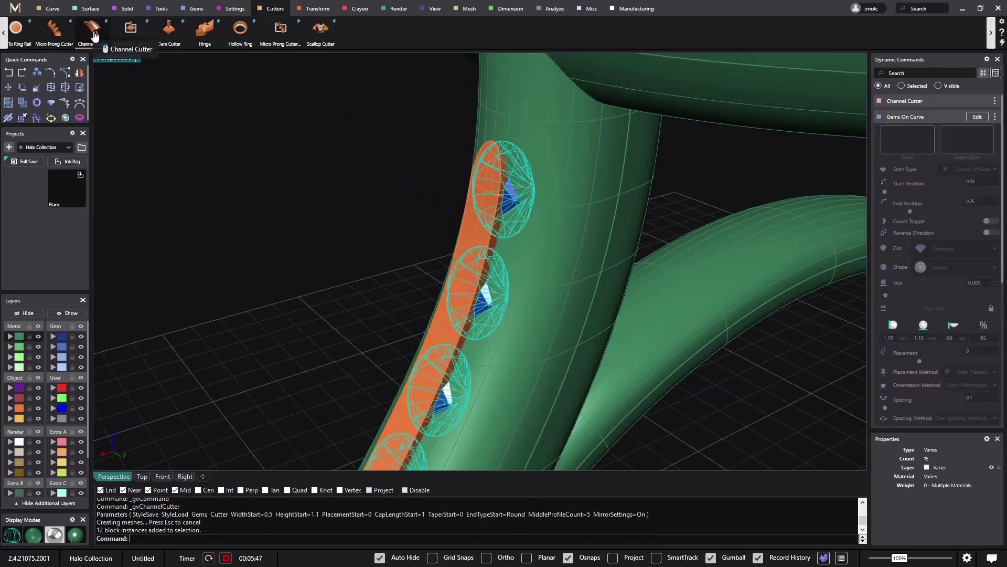
{"action": "left_click", "coordinate": [54, 29]}
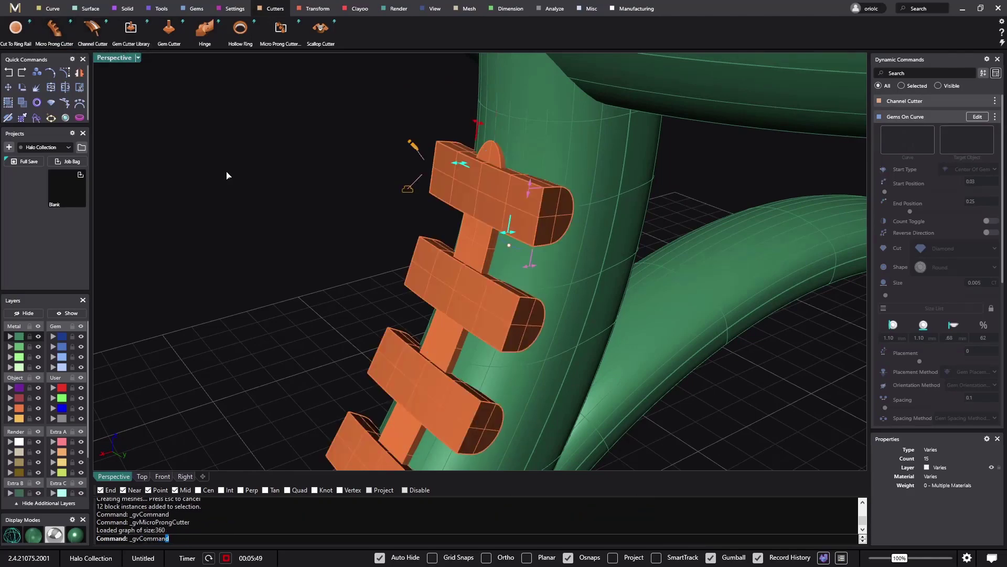
{"action": "right_click_drag", "start_coordinate": [184, 127], "coordinate": [271, 214]}
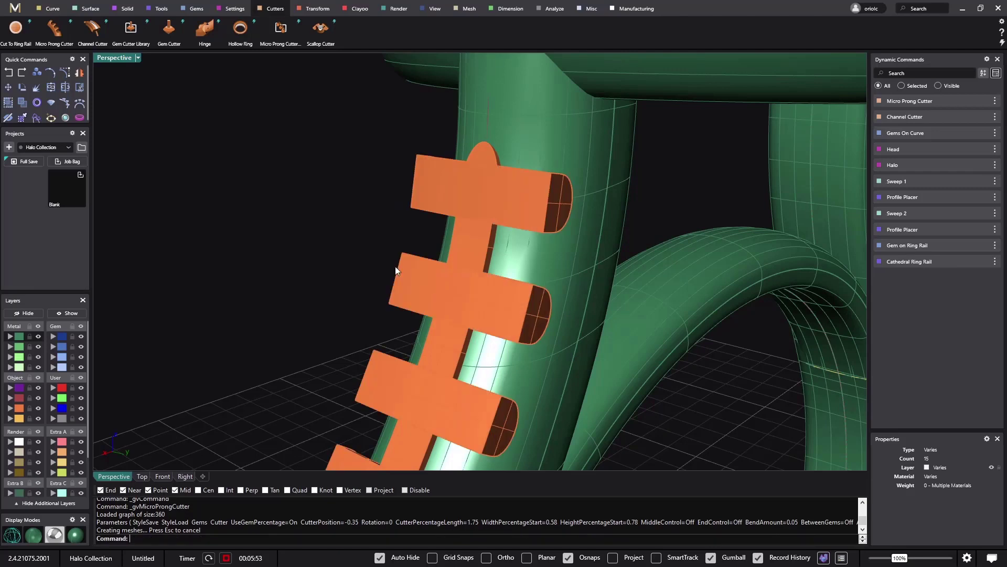
Step: Switch to wireframe display and create Gem Cutters on the shank gems with the default settings
{"action": "left_click", "coordinate": [62, 336]}
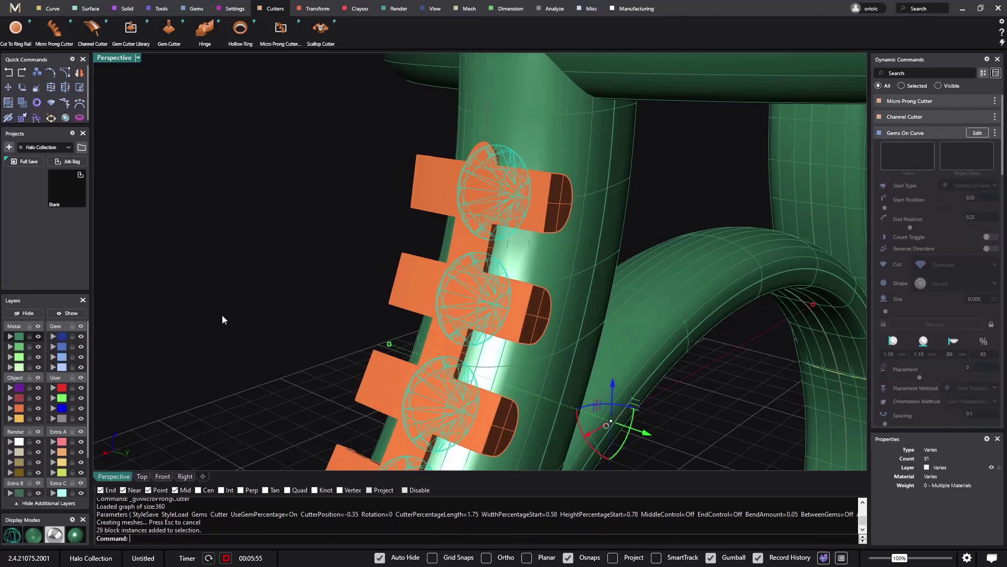
{"action": "scroll", "coordinate": [222, 314], "scroll_direction": "down", "scroll_amount": 3}
{"action": "left_click", "coordinate": [333, 253]}
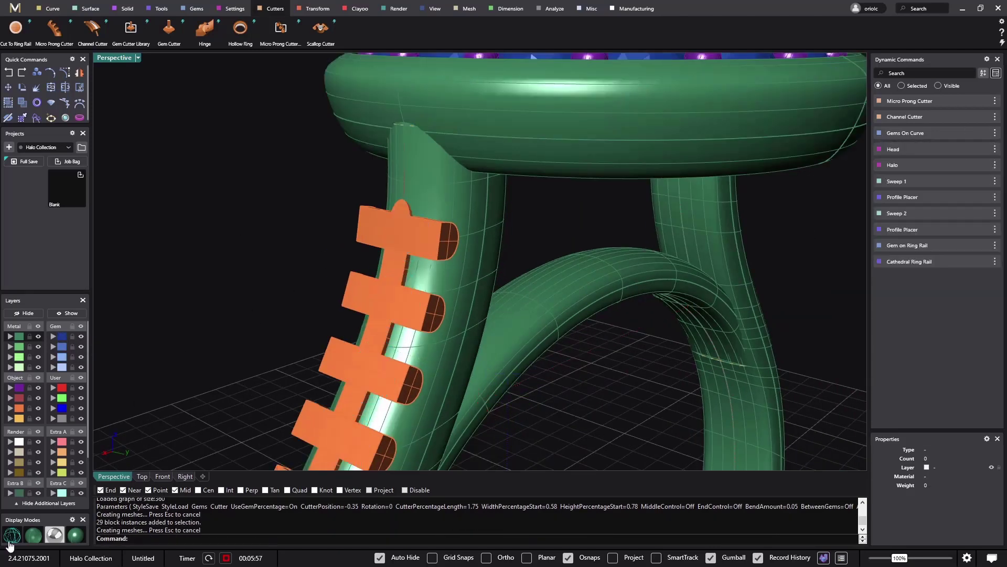
{"action": "left_click", "coordinate": [10, 538]}
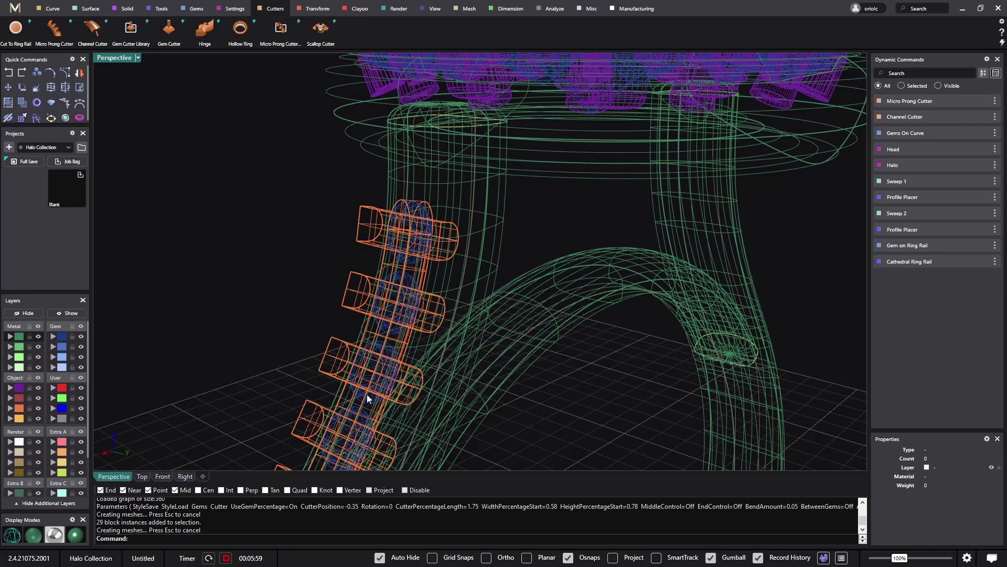
{"action": "left_click", "coordinate": [407, 262]}
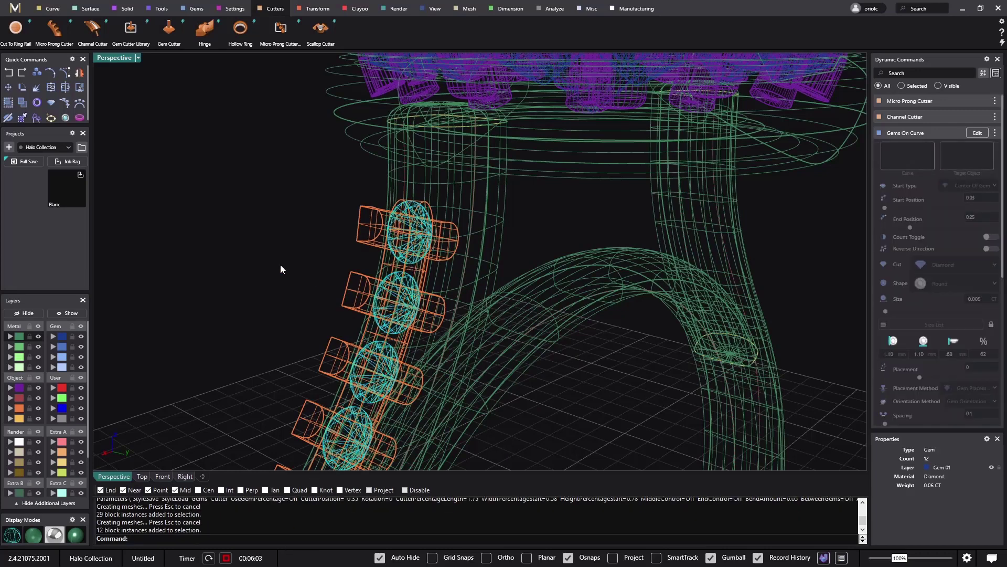
{"action": "left_click", "coordinate": [169, 32]}
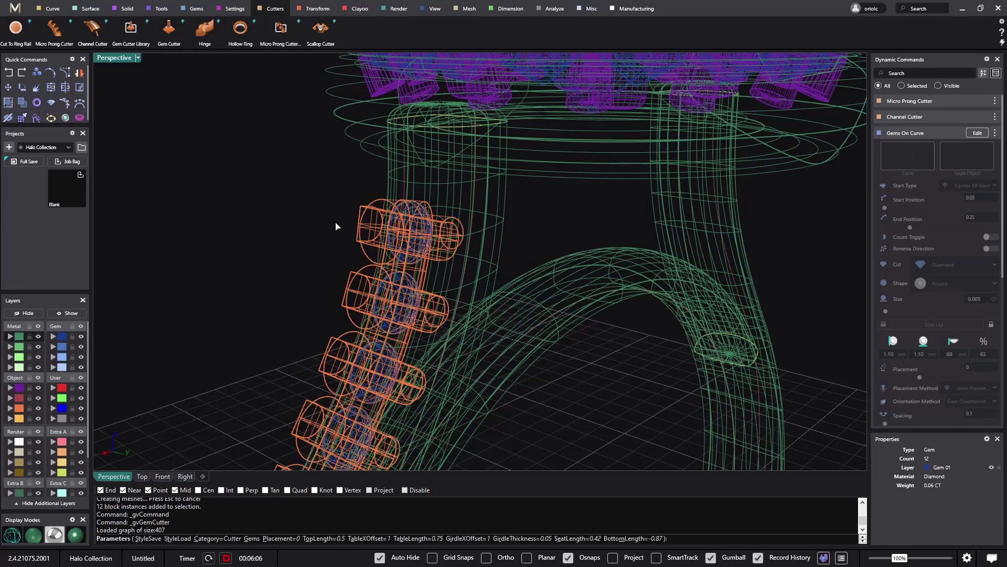
{"action": "right_click_drag", "start_coordinate": [339, 227], "coordinate": [274, 248]}
{"action": "scroll", "coordinate": [256, 221], "scroll_direction": "down", "scroll_amount": 3}
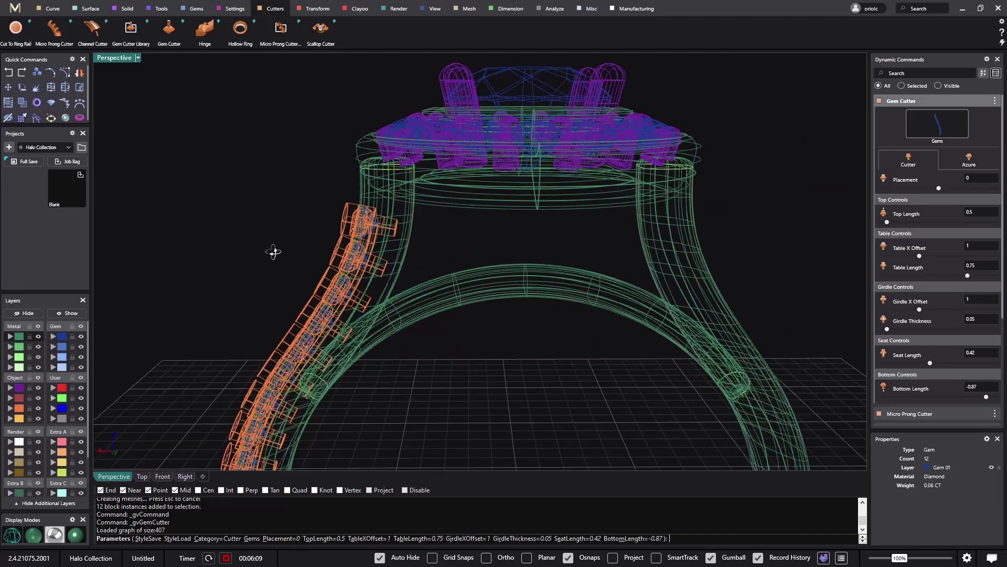
{"action": "key", "text": "Return"}
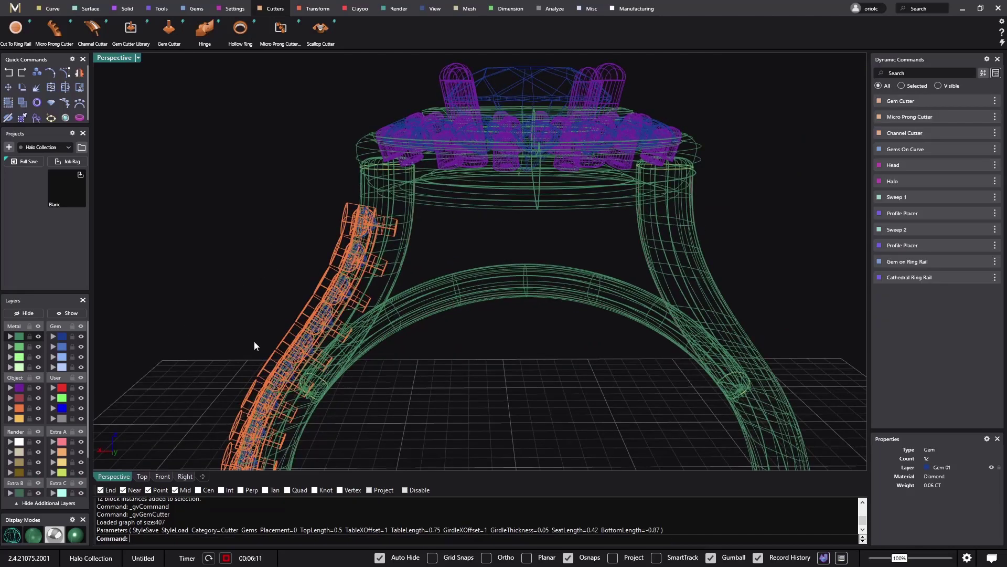
Step: Mirror the shank gems and all their cutters across Y to the opposite shoulder, leaving out the shank and ring rails
{"action": "left_click_drag", "start_coordinate": [434, 235], "coordinate": [345, 231]}
{"action": "left_click", "coordinate": [429, 278], "text": "ctrl"}
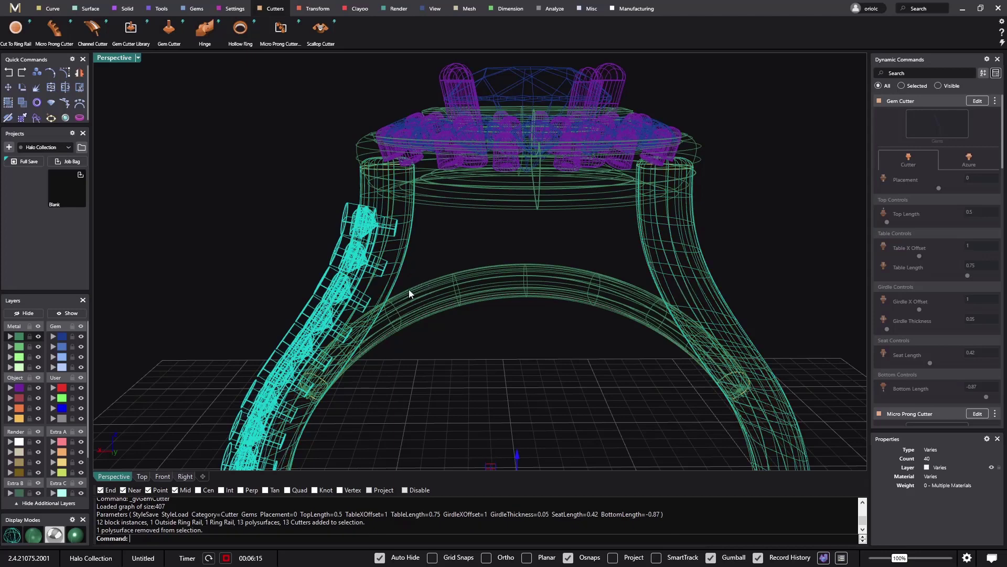
{"action": "left_click", "coordinate": [637, 271], "text": "ctrl"}
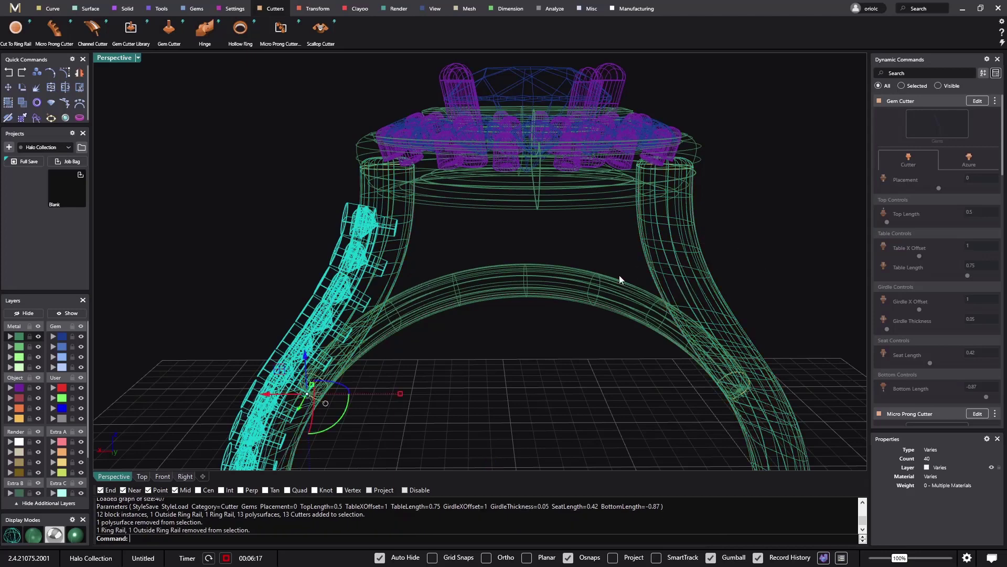
{"action": "left_click", "coordinate": [157, 9]}
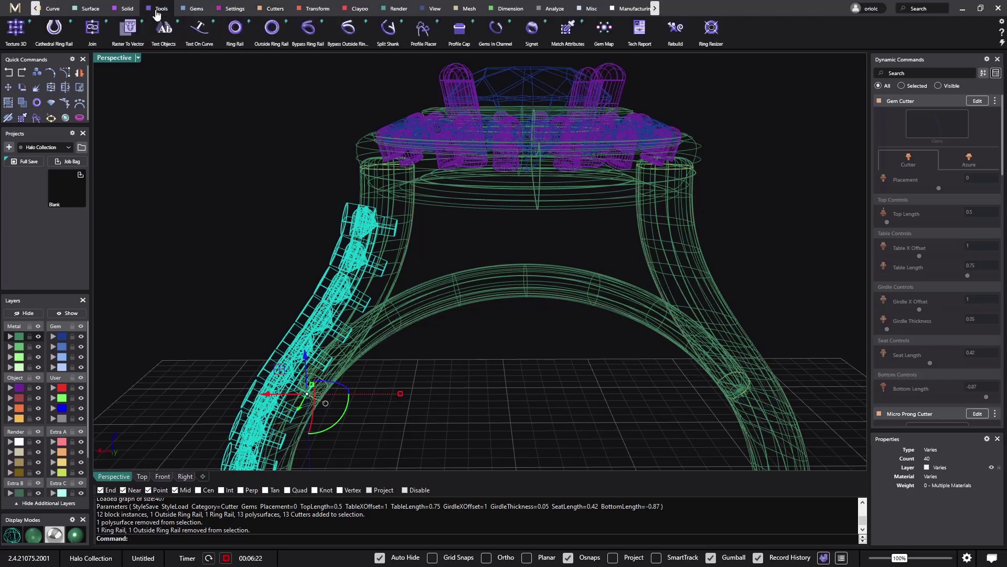
{"action": "left_click", "coordinate": [319, 9]}
{"action": "left_click", "coordinate": [158, 29]}
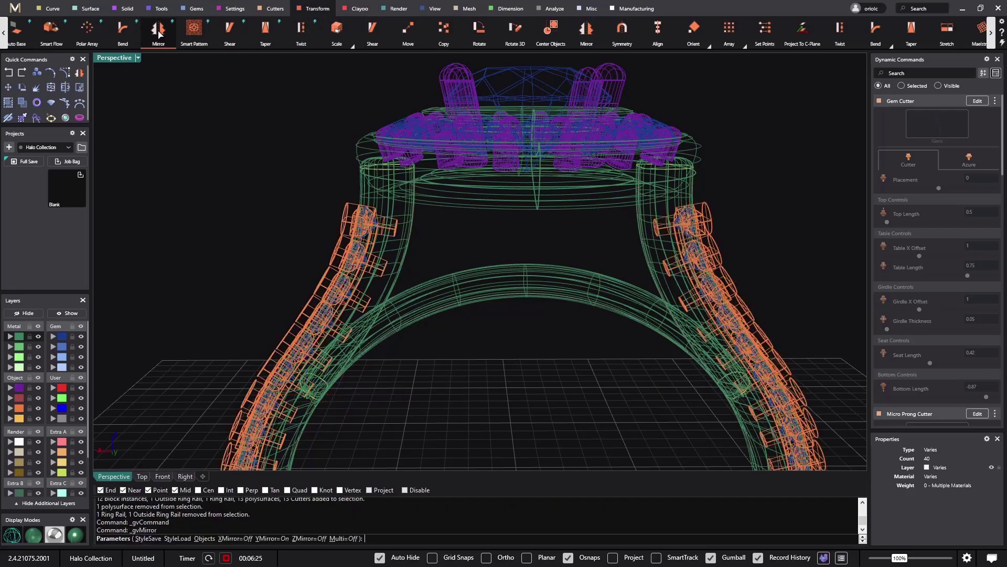
{"action": "key", "text": "Return"}
Step: Subtract all the cutters on both shoulders from the cathedral shank with Boolean Difference
{"action": "scroll", "coordinate": [219, 143], "scroll_direction": "down", "scroll_amount": 3}
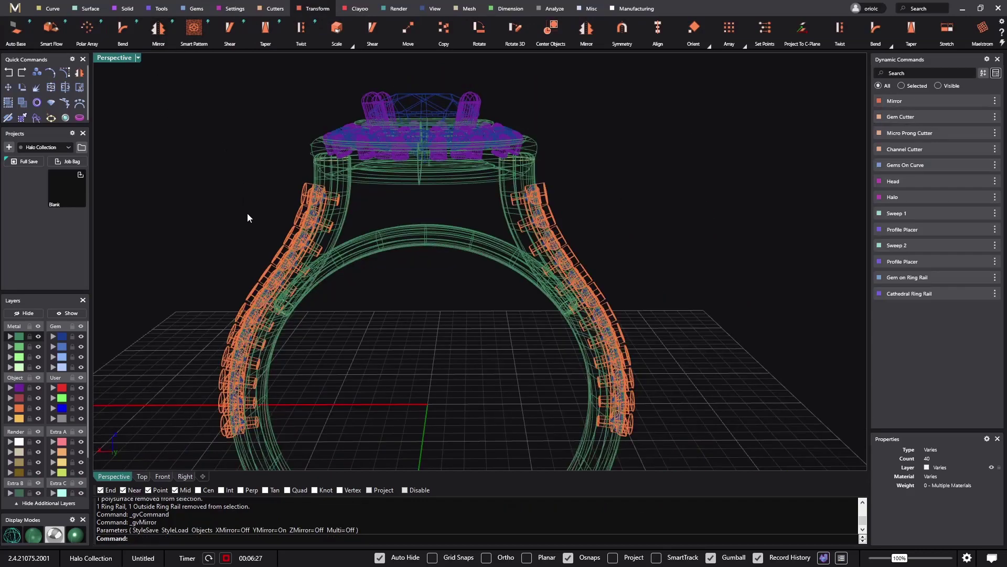
{"action": "right_click_drag", "start_coordinate": [347, 214], "coordinate": [490, 269]}
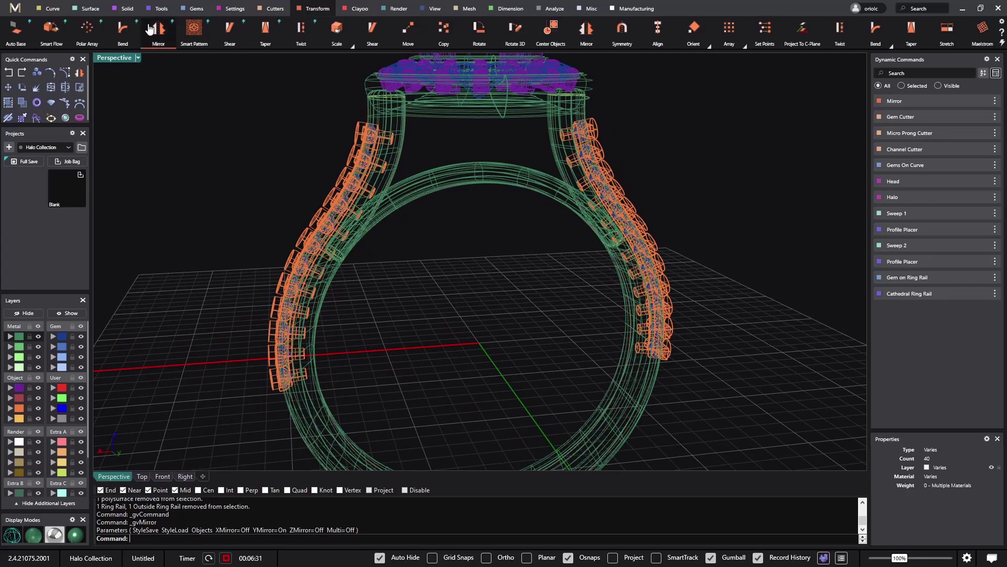
{"action": "left_click", "coordinate": [127, 9]}
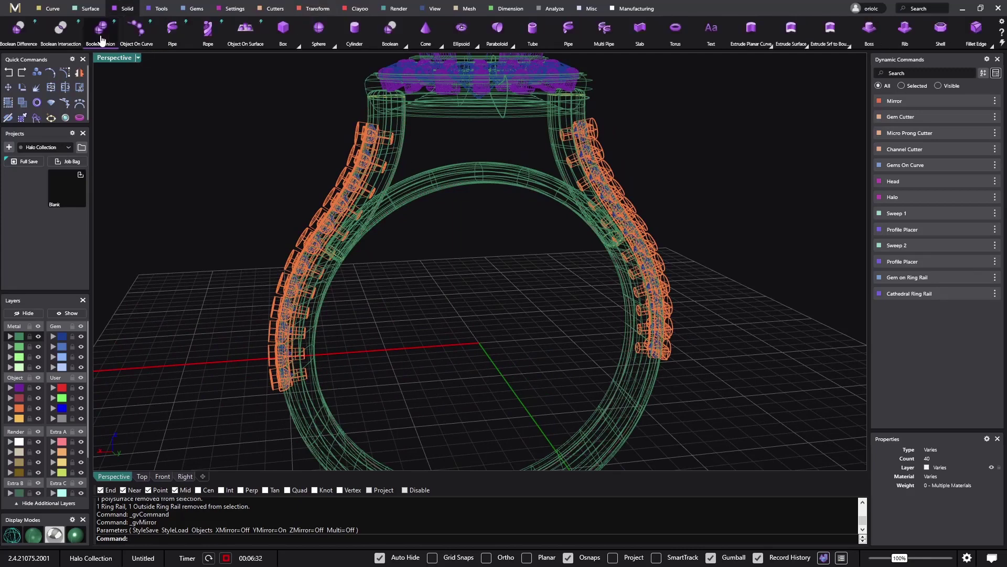
{"action": "left_click", "coordinate": [21, 42]}
{"action": "left_click", "coordinate": [395, 154]}
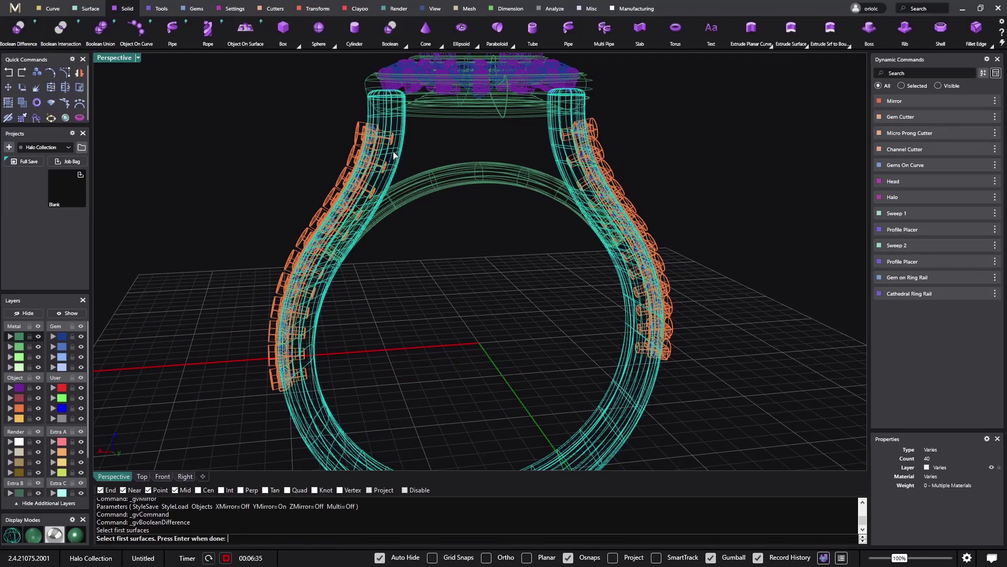
{"action": "key", "text": "Return"}
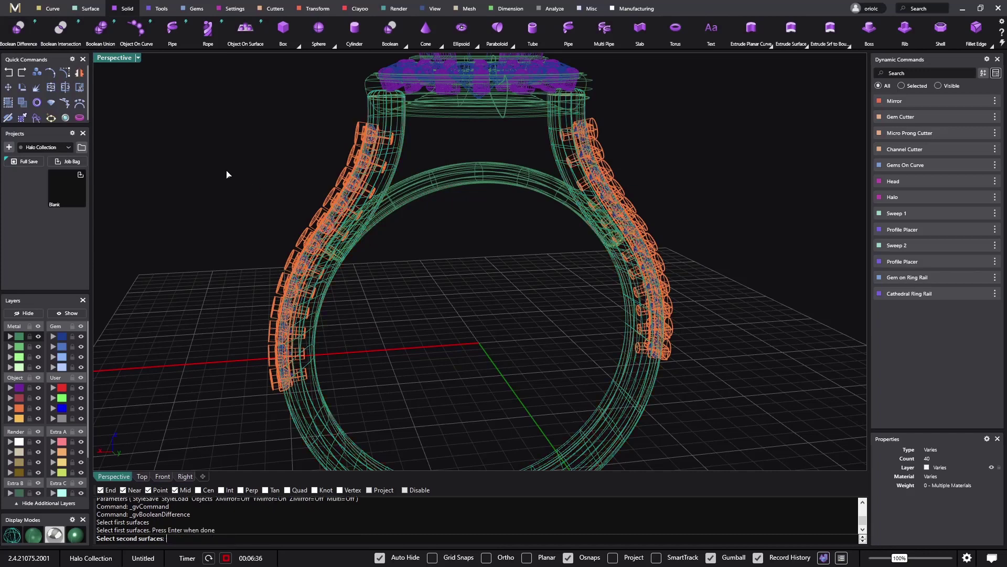
{"action": "left_click", "coordinate": [18, 407]}
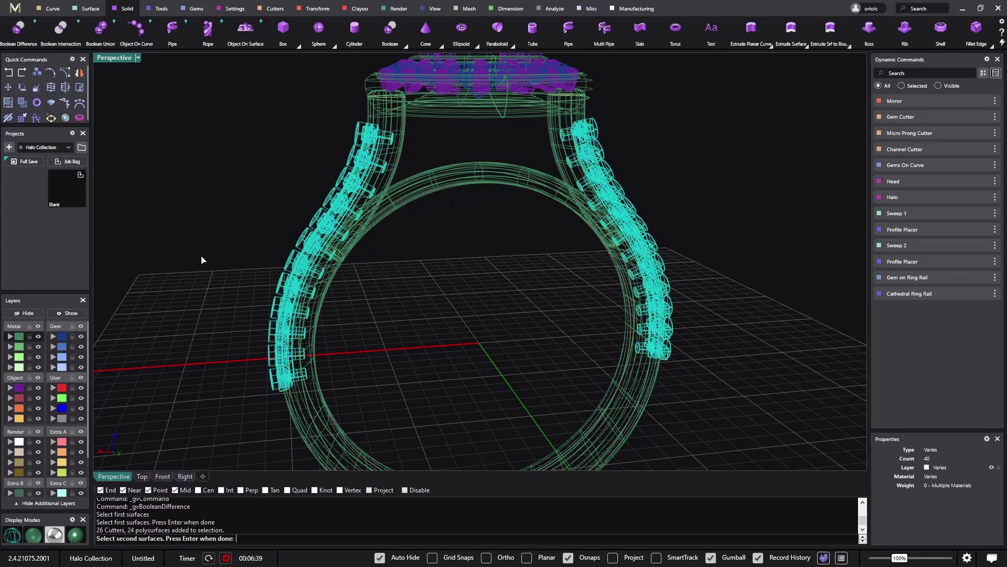
{"action": "key", "text": "Return"}
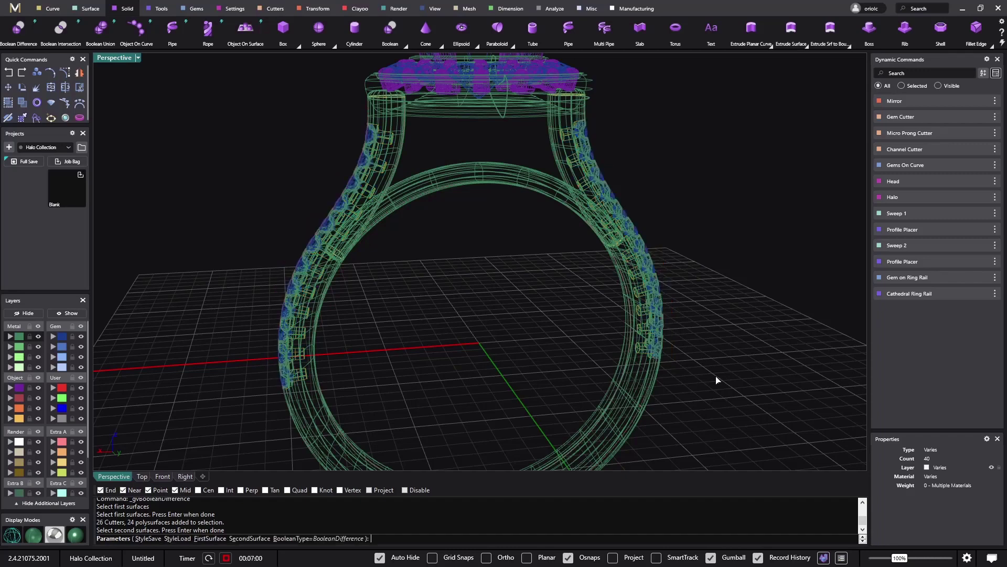
{"action": "key", "text": "Return"}
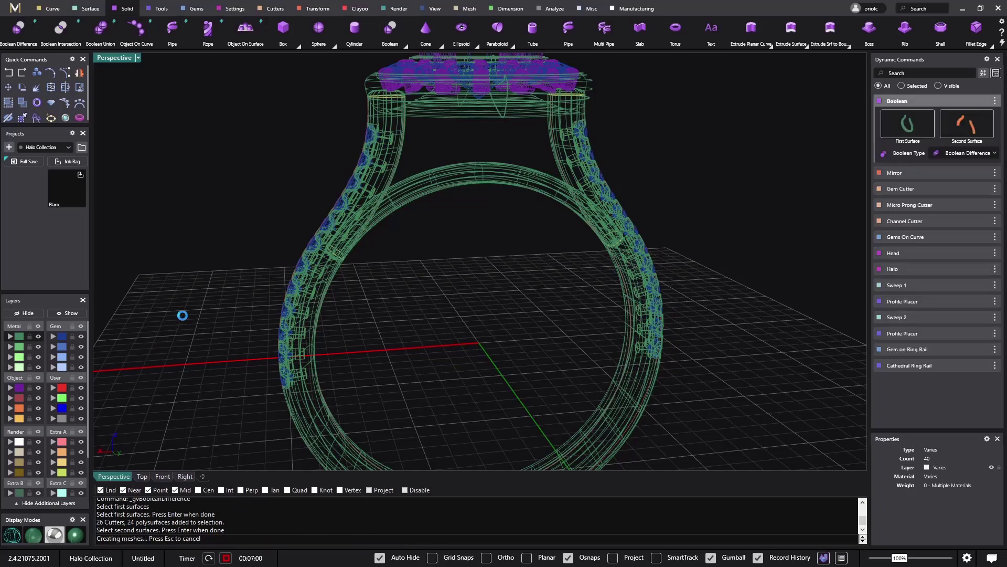
{"action": "key", "text": "Return"}
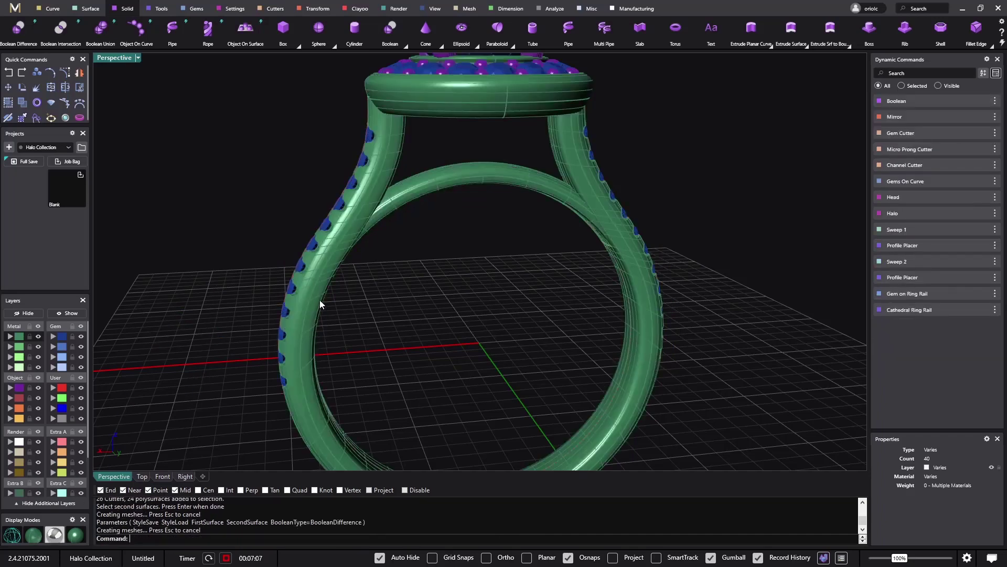
Step: Edit the shank's Gems On Curve to turn on Taper (End), grading the gem sizes along the shank
{"action": "right_click_drag", "start_coordinate": [320, 300], "coordinate": [404, 340]}
{"action": "scroll", "coordinate": [402, 321], "scroll_direction": "up", "scroll_amount": 5}
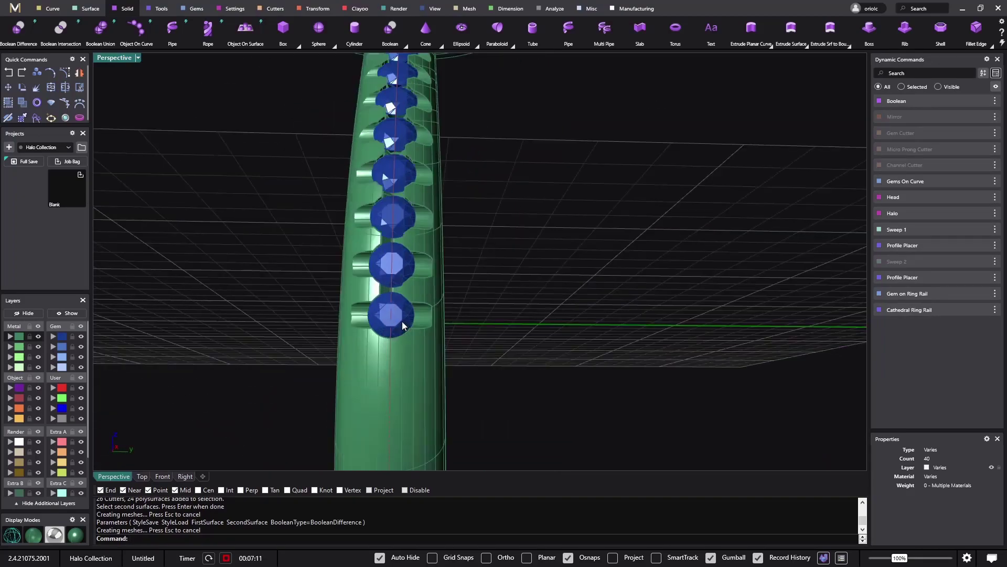
{"action": "scroll", "coordinate": [402, 321], "scroll_direction": "down", "scroll_amount": 3}
{"action": "mouse_move", "coordinate": [951, 294]}
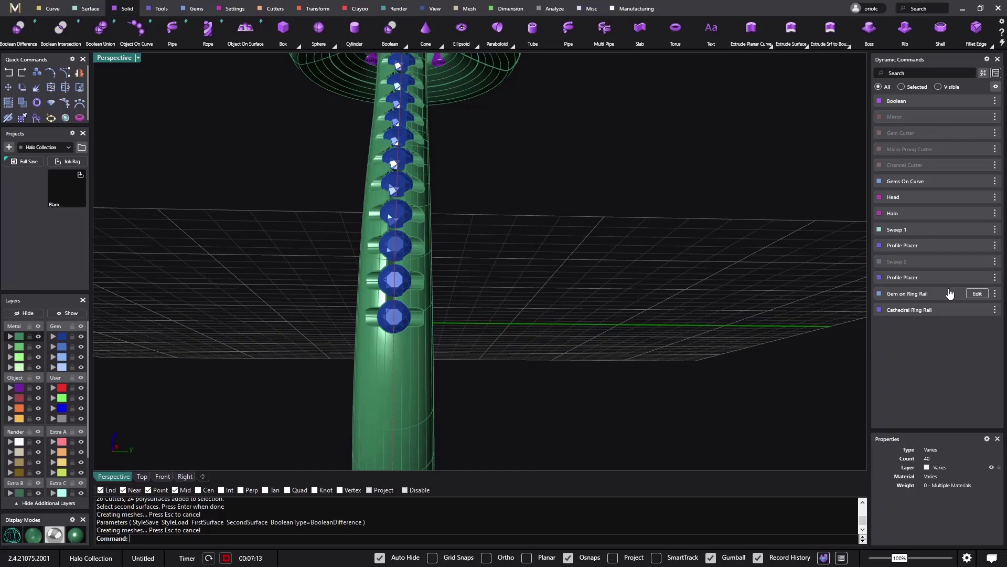
{"action": "left_click", "coordinate": [977, 181]}
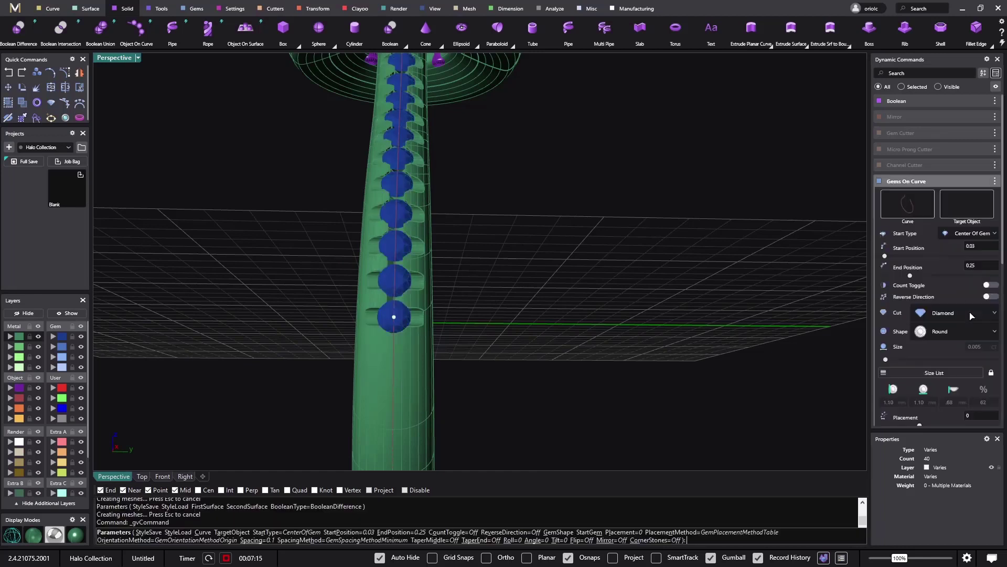
{"action": "scroll", "coordinate": [971, 315], "scroll_direction": "down", "scroll_amount": 5}
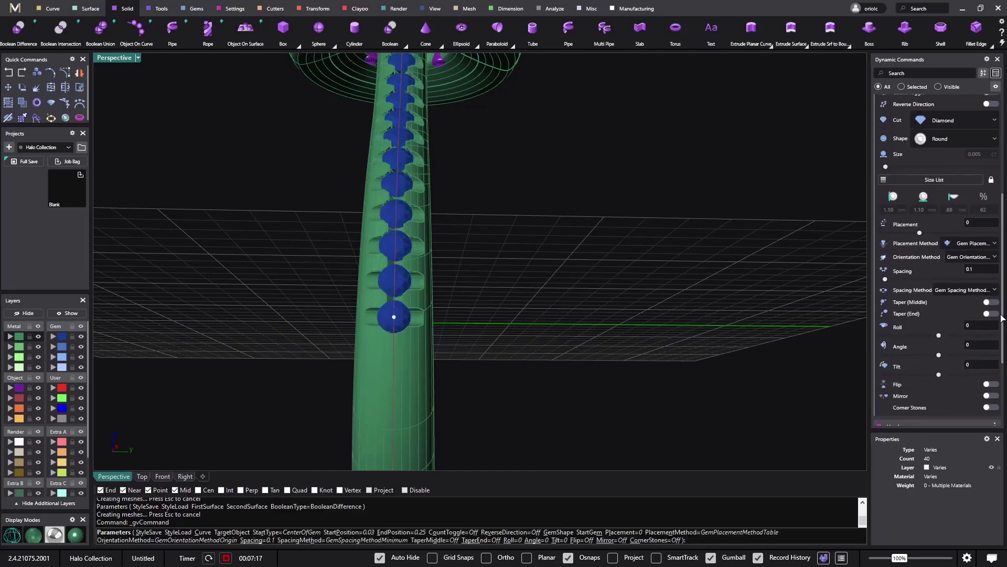
{"action": "left_click", "coordinate": [991, 313]}
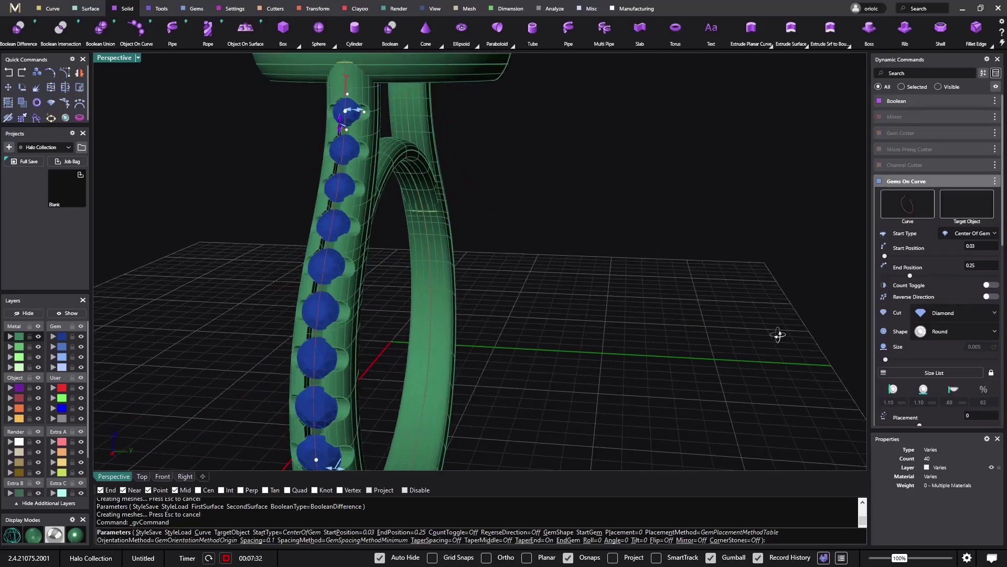
{"action": "right_click_drag", "start_coordinate": [778, 335], "coordinate": [784, 358]}
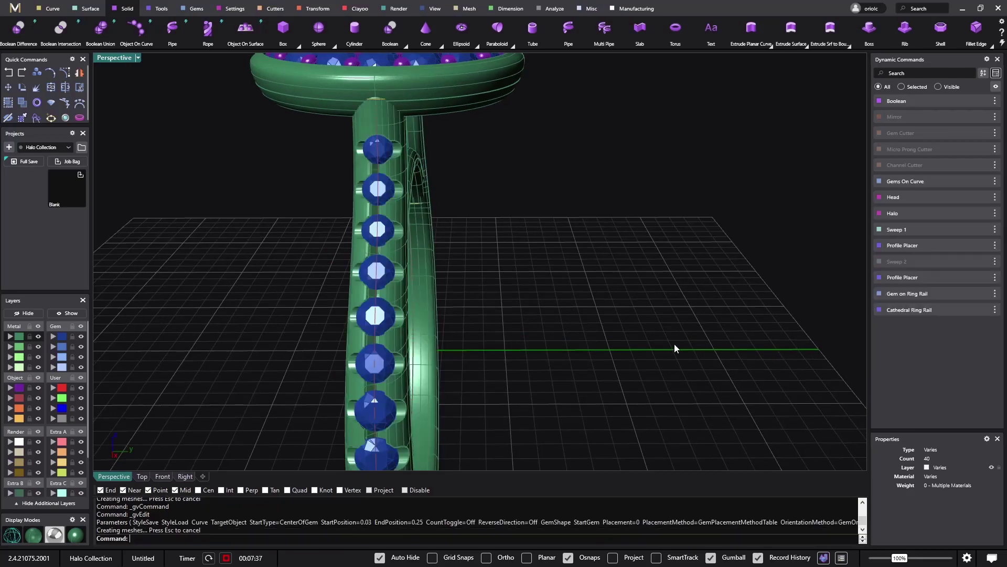
Step: Make a Full Save of the ring under the name Blank in the Halo Collection project
{"action": "right_click_drag", "start_coordinate": [675, 346], "coordinate": [581, 288]}
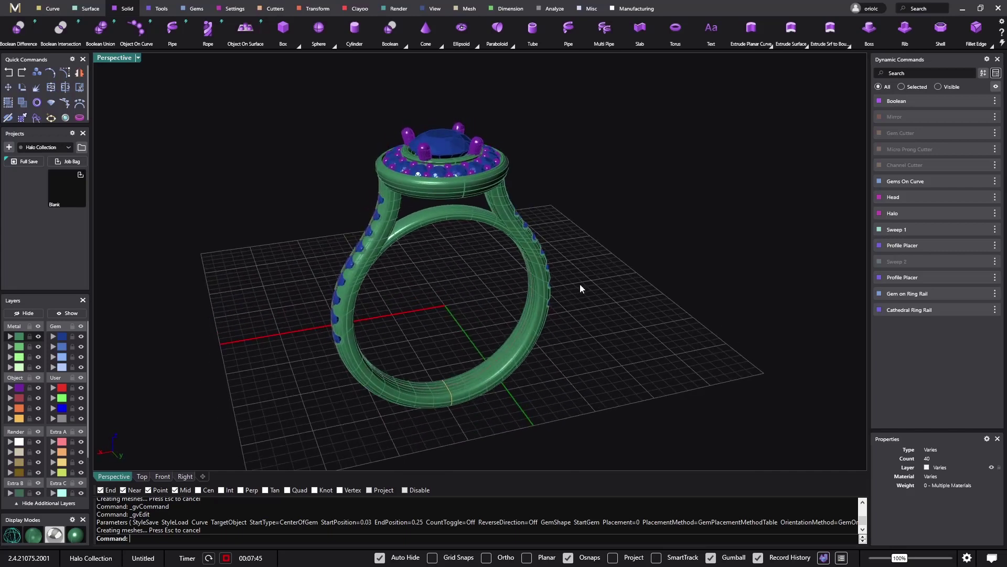
{"action": "left_click", "coordinate": [22, 164]}
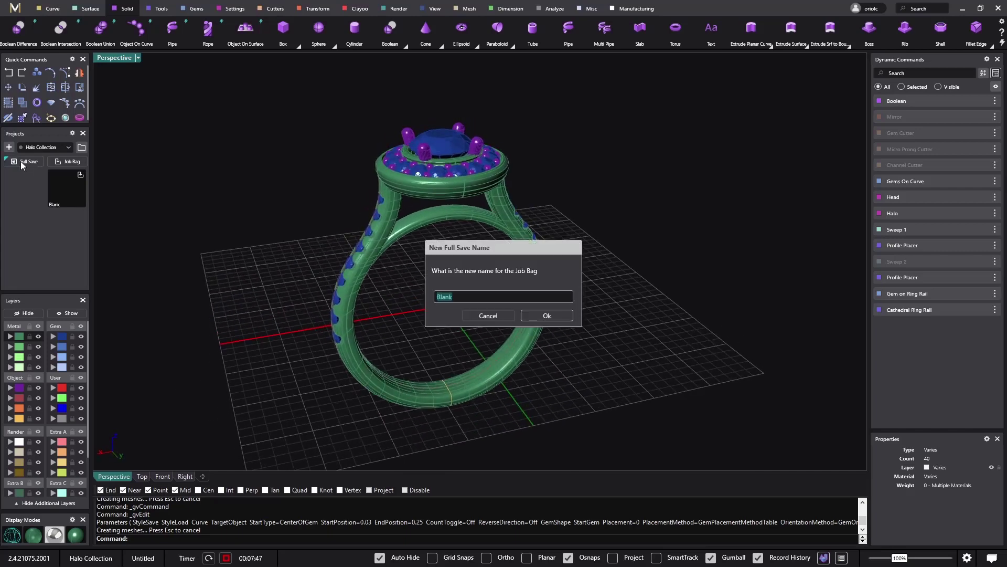
{"action": "left_click", "coordinate": [544, 313]}
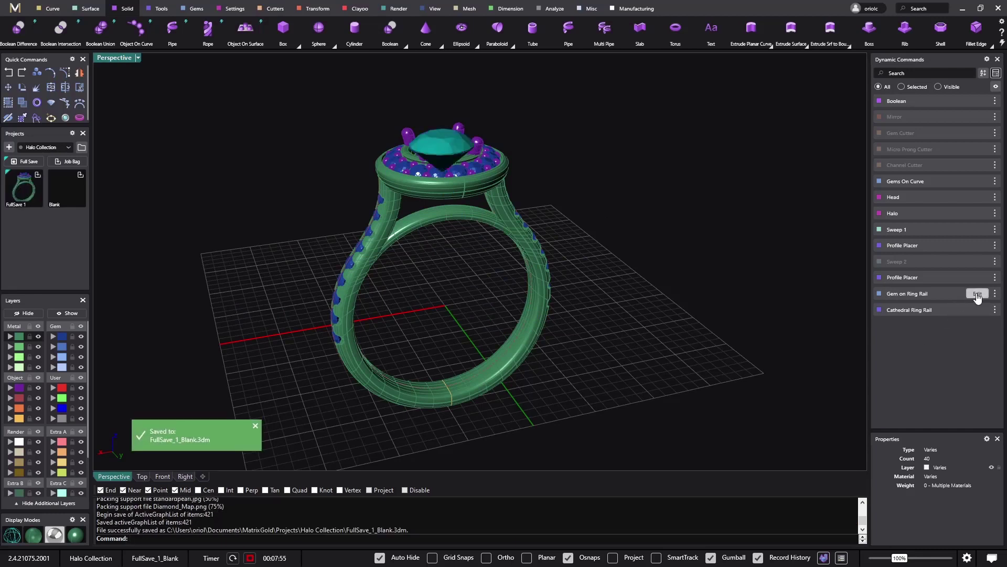
Step: Edit the center stone's Gem on Ring Rail to change its shape to Princess
{"action": "left_click", "coordinate": [977, 294]}
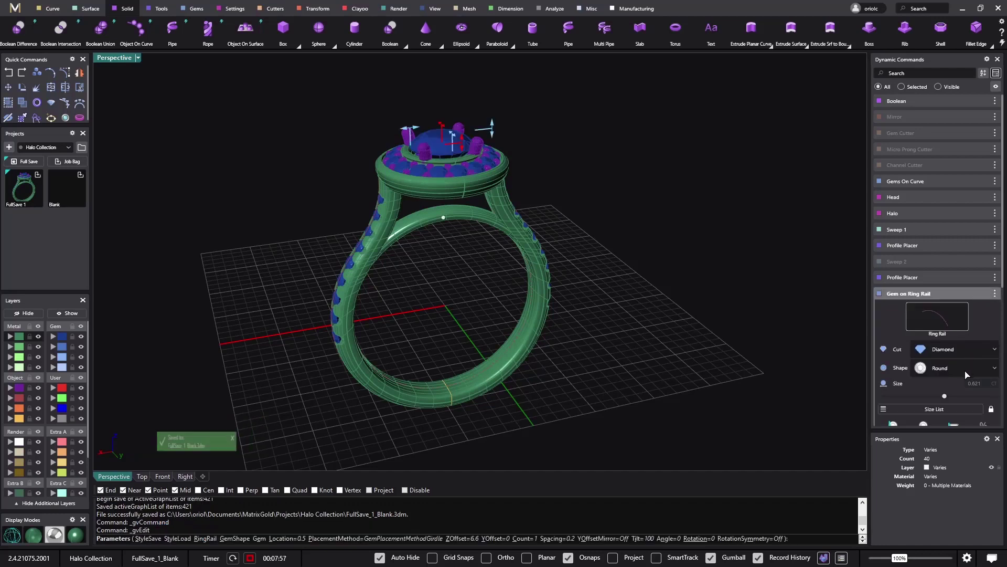
{"action": "left_click", "coordinate": [966, 370]}
{"action": "left_click", "coordinate": [954, 403]}
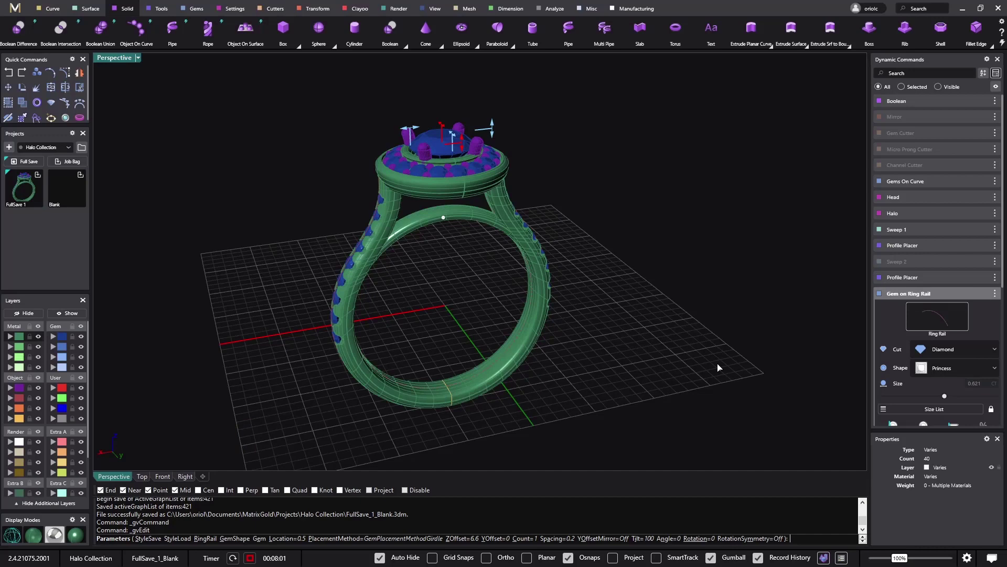
{"action": "right_click_drag", "start_coordinate": [754, 360], "coordinate": [750, 371]}
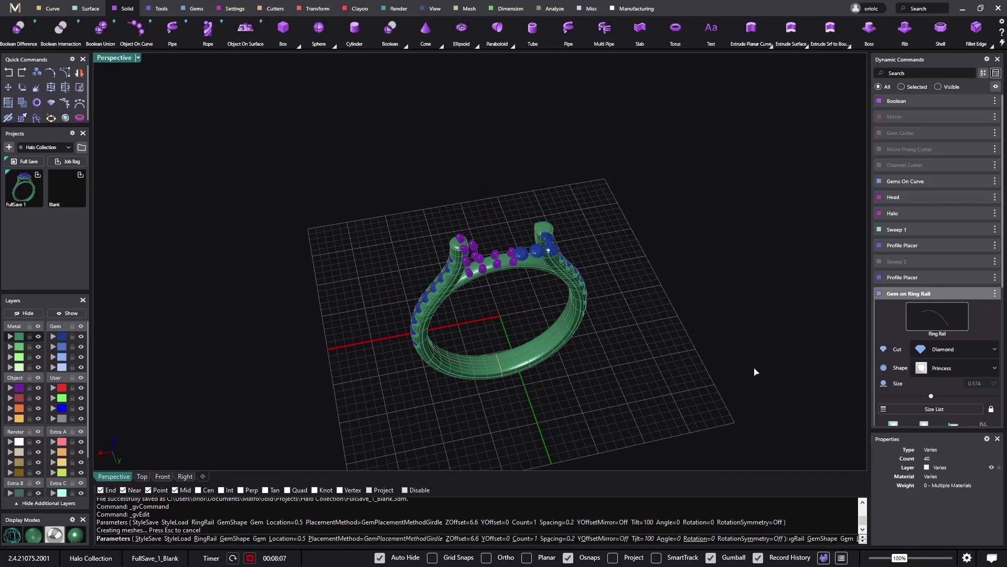
Step: Make a Full Save of the princess-cut ring variation under the name Blank
{"action": "right_click_drag", "start_coordinate": [753, 368], "coordinate": [700, 391]}
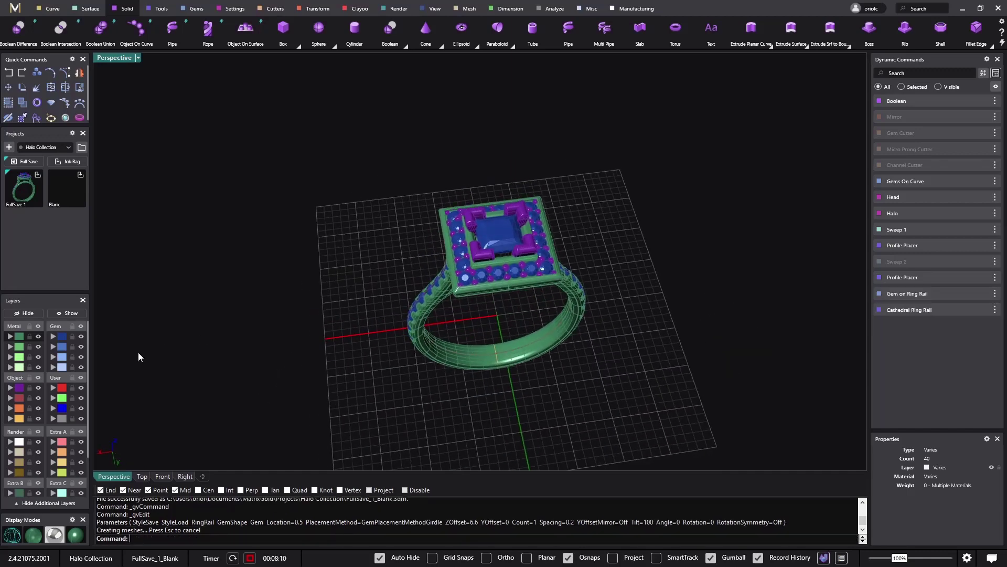
{"action": "left_click", "coordinate": [25, 161]}
{"action": "left_click", "coordinate": [547, 315]}
Step: Edit the center stone's Gem on Ring Rail to change its shape to Oval
{"action": "left_click", "coordinate": [975, 295]}
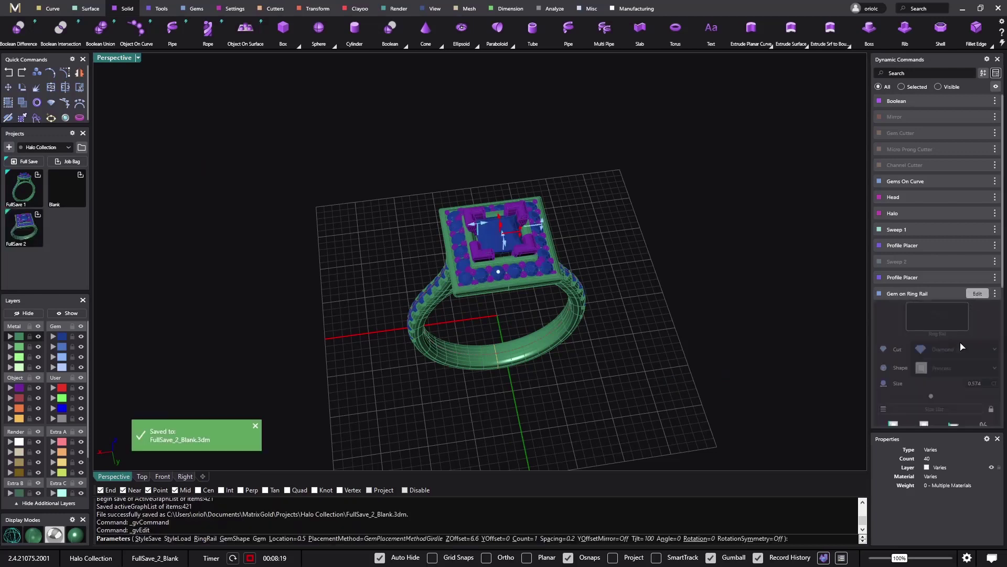
{"action": "left_click", "coordinate": [945, 369]}
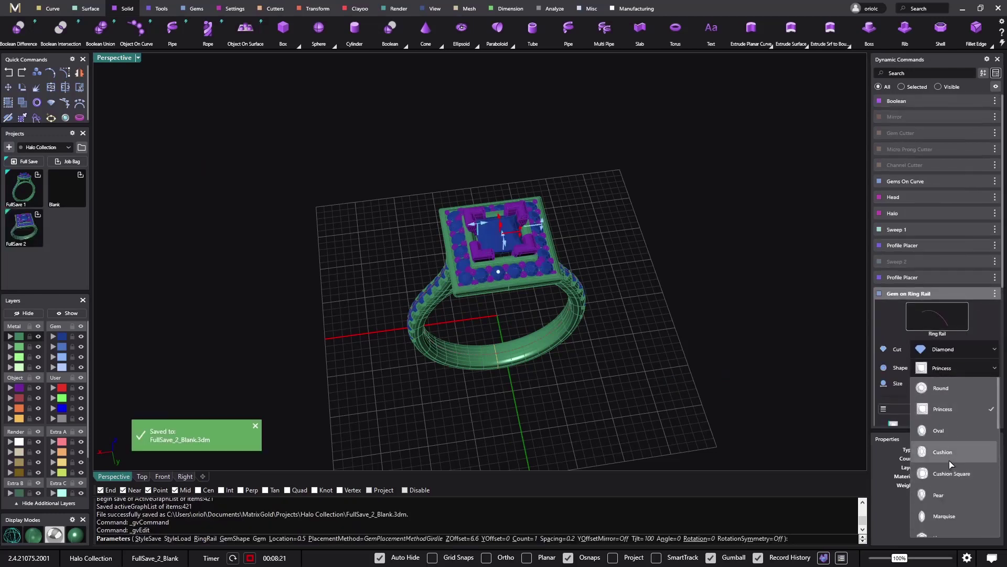
{"action": "left_click", "coordinate": [951, 426]}
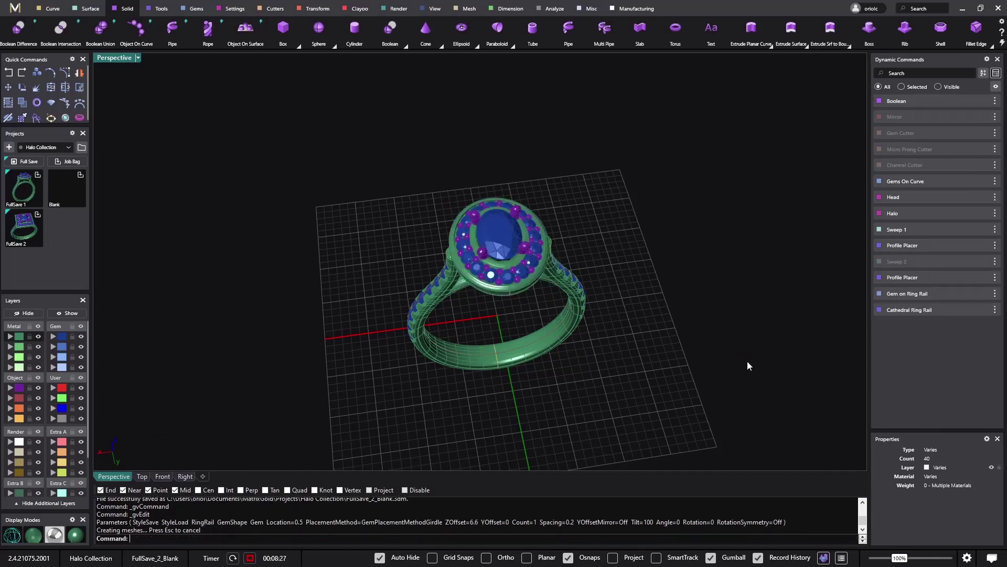
Step: Edit the Cathedral Ring Rail to move the shoulder tops slightly inward beneath the oval halo, and Full Save the variation as Blank
{"action": "right_click_drag", "start_coordinate": [634, 350], "coordinate": [661, 367]}
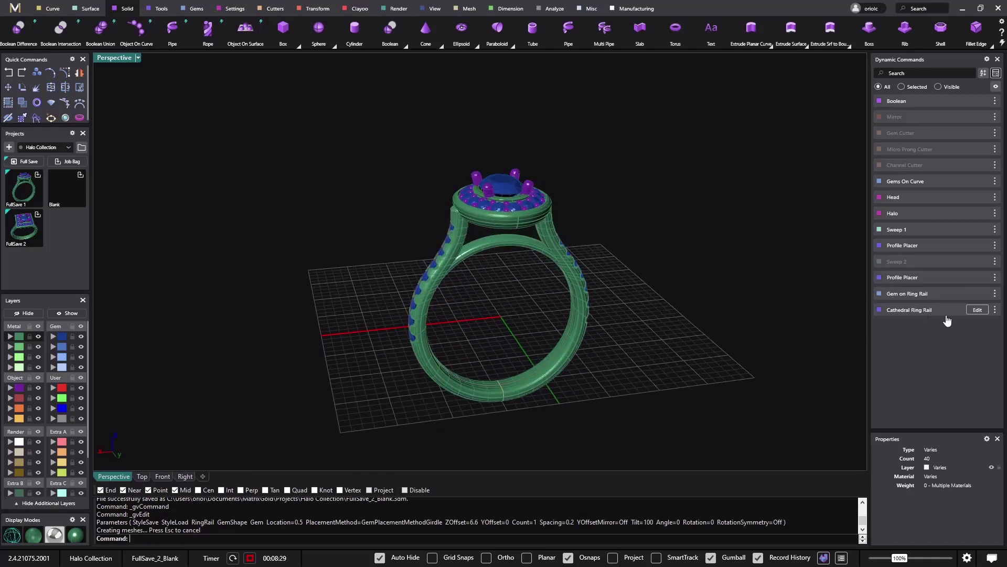
{"action": "left_click", "coordinate": [978, 309]}
{"action": "scroll", "coordinate": [471, 223], "scroll_direction": "up", "scroll_amount": 5}
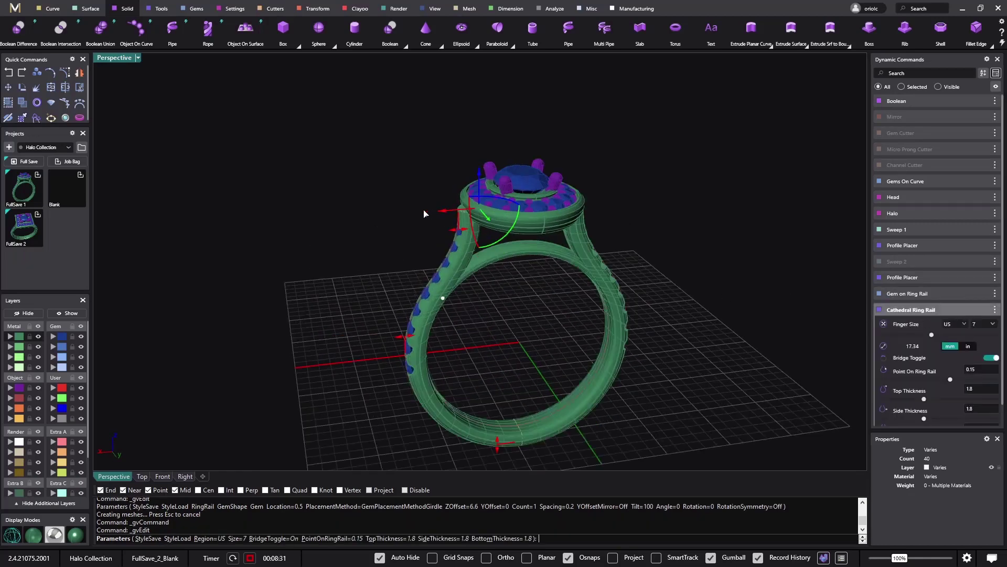
{"action": "left_click_drag", "start_coordinate": [479, 211], "coordinate": [487, 210]}
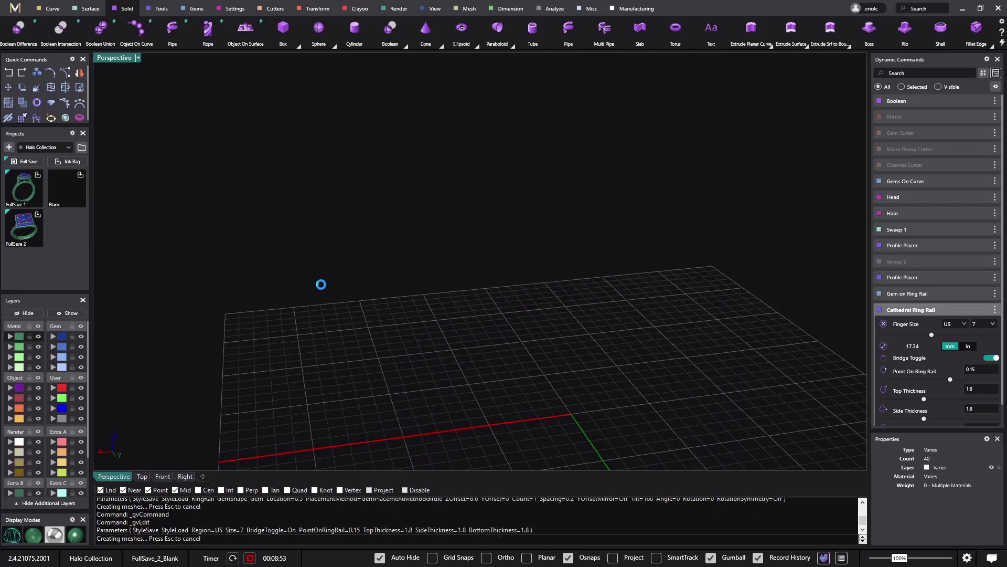
{"action": "key", "text": "Return"}
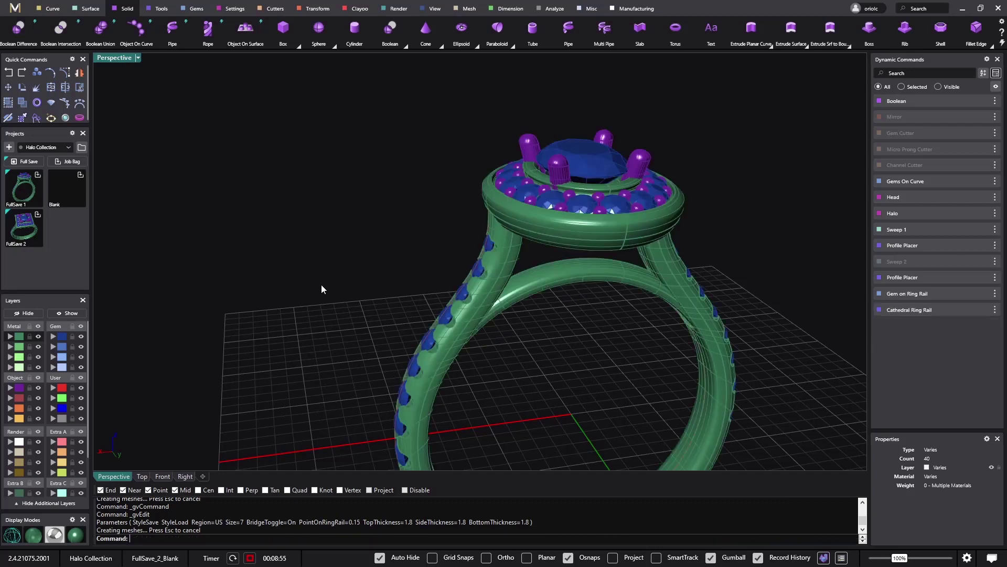
{"action": "left_click", "coordinate": [25, 161]}
{"action": "left_click", "coordinate": [537, 316]}
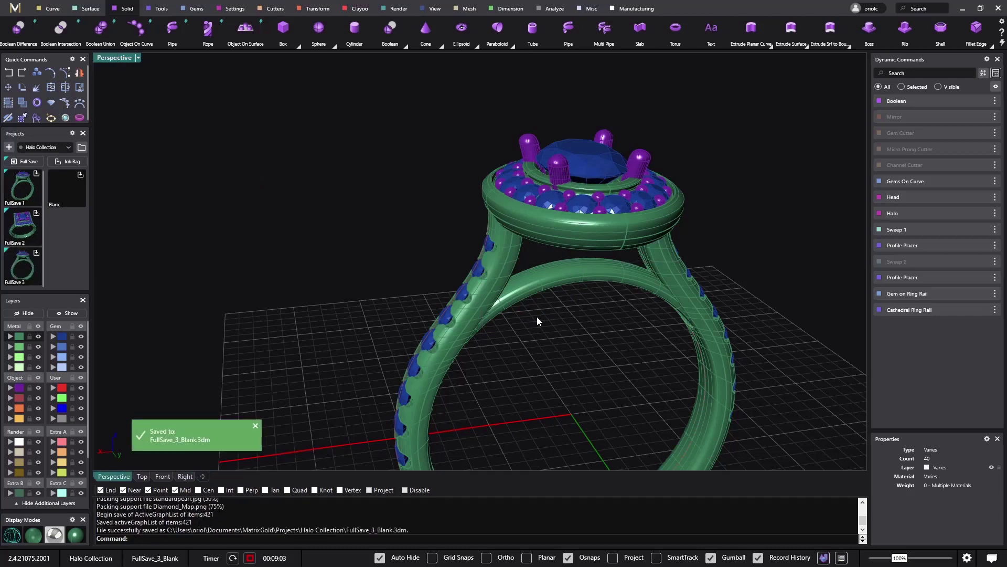
Step: Edit the oval center stone's Gem on Ring Rail to use the 8.00 x 6.00 mm, 1.087 ct size from the size list
{"action": "scroll", "coordinate": [537, 316], "scroll_direction": "down", "scroll_amount": 1}
{"action": "right_click_drag", "start_coordinate": [536, 319], "coordinate": [614, 303]}
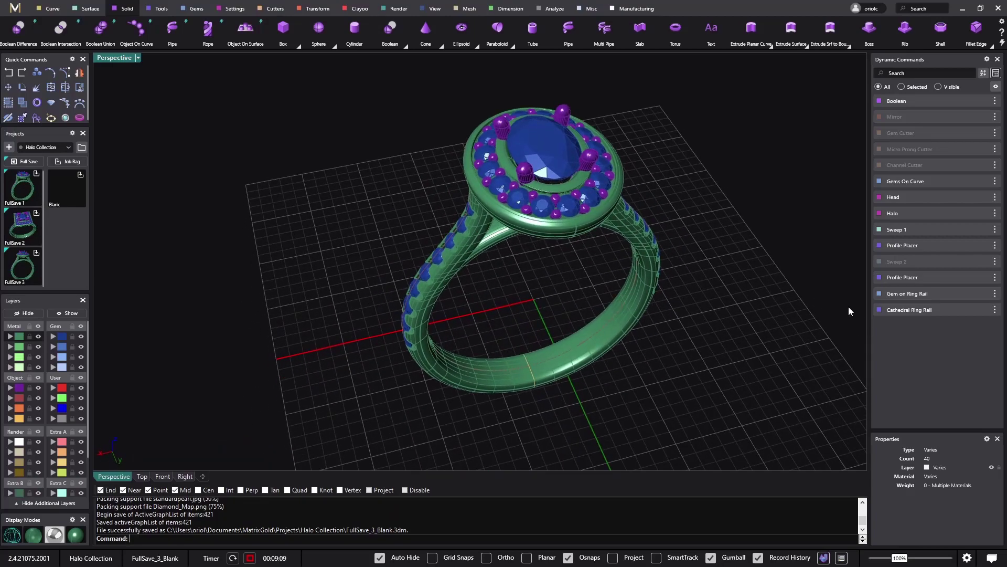
{"action": "left_click", "coordinate": [974, 297]}
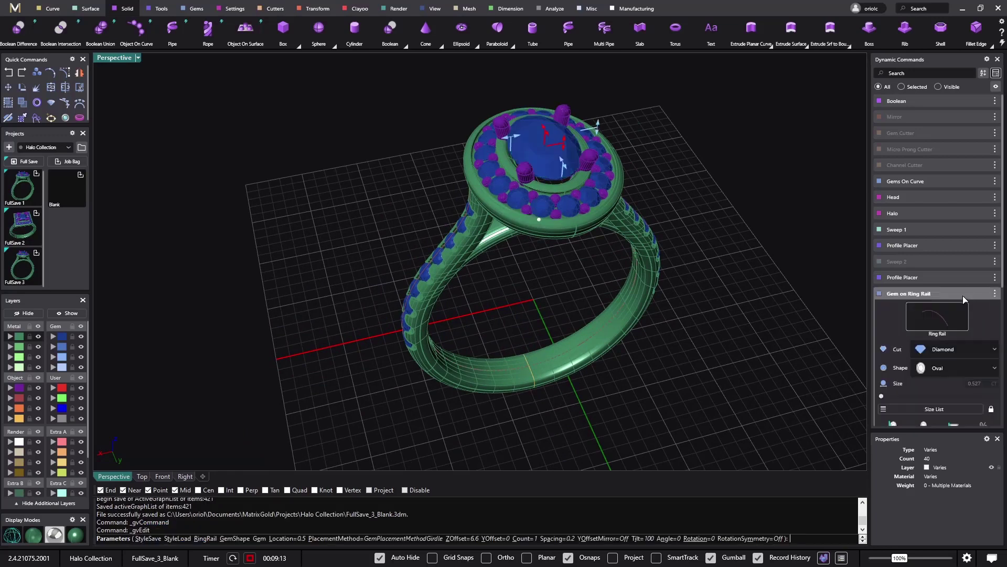
{"action": "scroll", "coordinate": [958, 397], "scroll_direction": "down", "scroll_amount": 2}
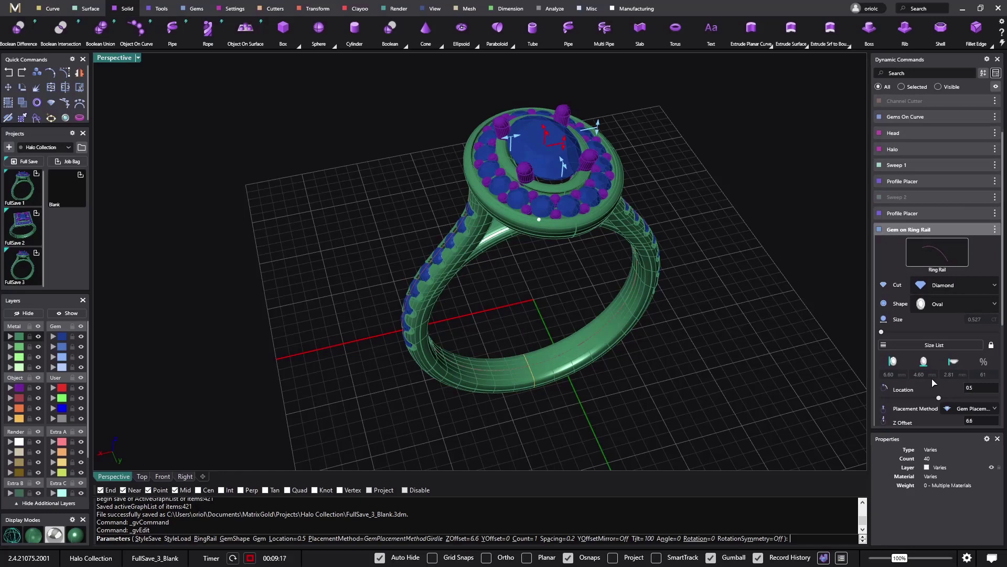
{"action": "scroll", "coordinate": [933, 383], "scroll_direction": "down", "scroll_amount": 1}
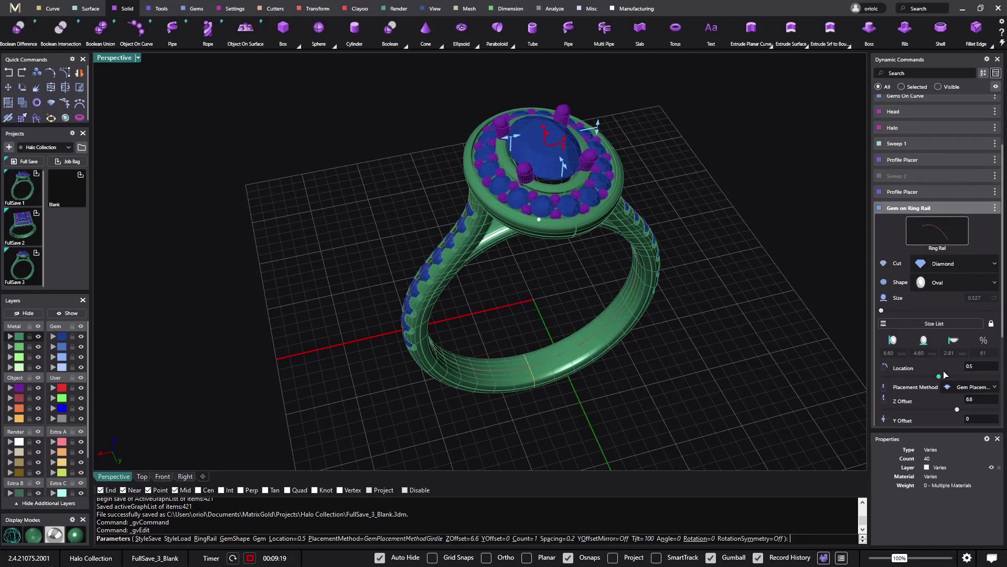
{"action": "left_click", "coordinate": [939, 324]}
{"action": "scroll", "coordinate": [794, 355], "scroll_direction": "down", "scroll_amount": 2}
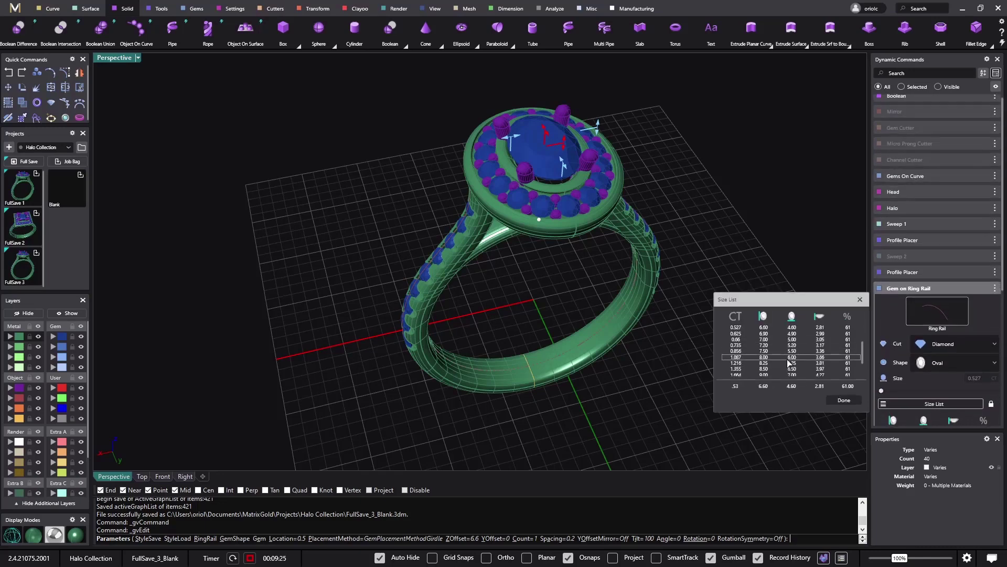
{"action": "scroll", "coordinate": [788, 362], "scroll_direction": "down", "scroll_amount": 2}
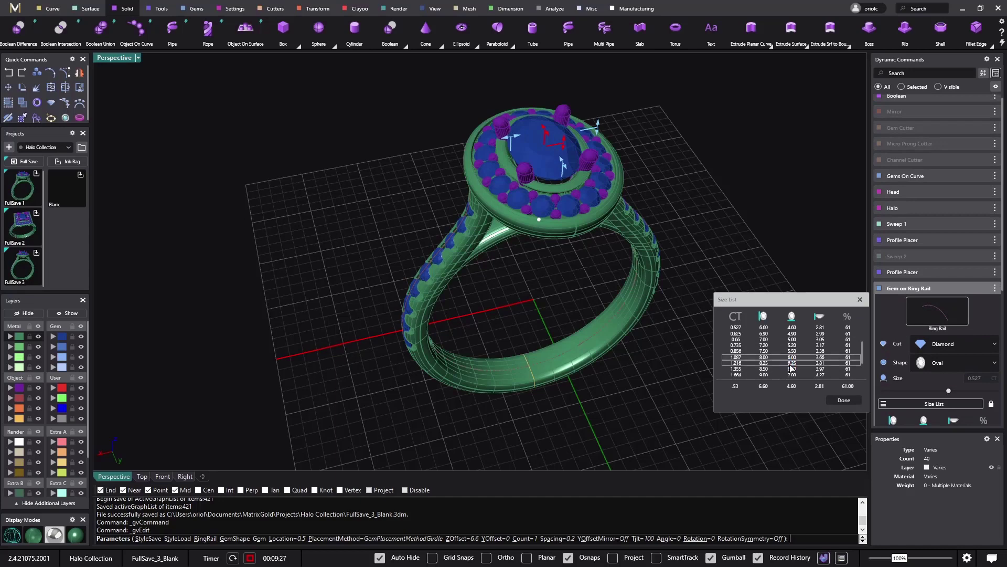
{"action": "left_click", "coordinate": [782, 357]}
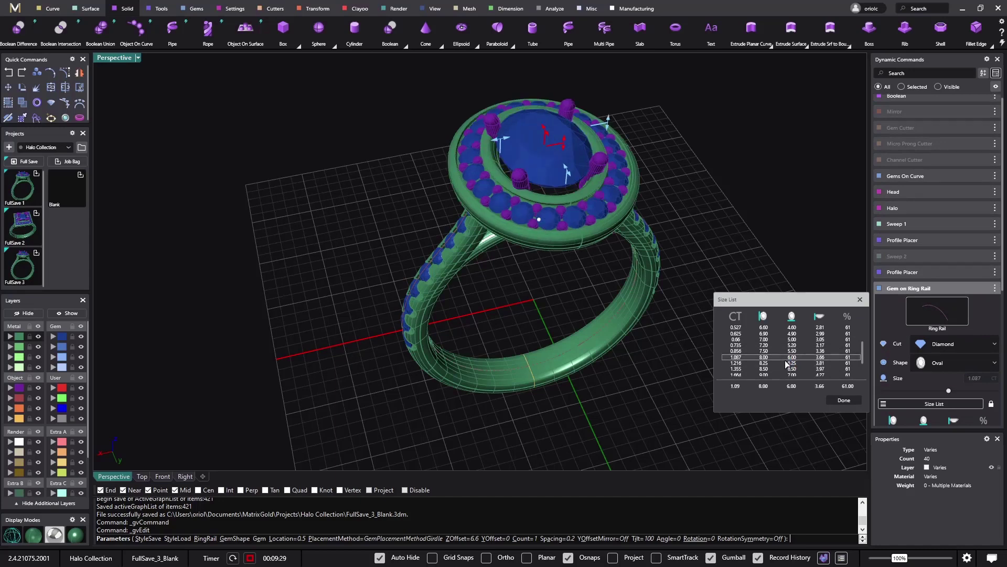
{"action": "left_click", "coordinate": [846, 400]}
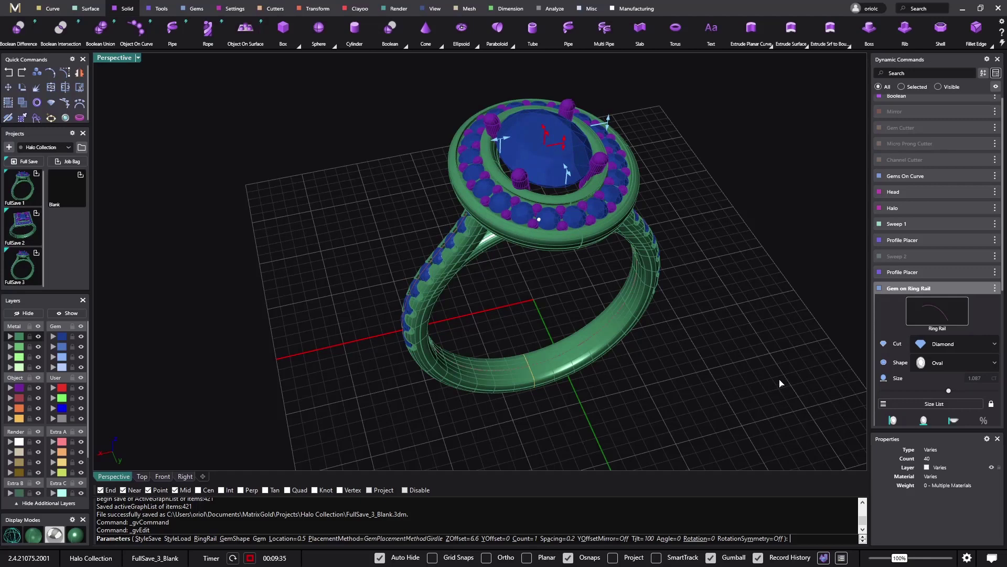
{"action": "key", "text": "Return"}
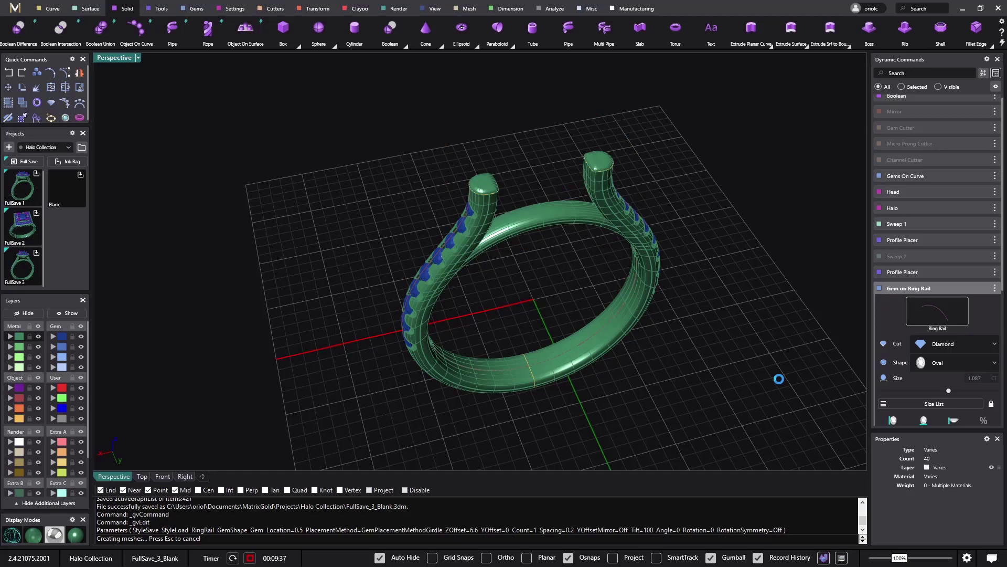
Step: Edit the Cathedral Ring Rail to spread the shoulder tops outward beneath the enlarged oval halo, and Full Save the variation as Blank
{"action": "right_click_drag", "start_coordinate": [779, 379], "coordinate": [708, 314]}
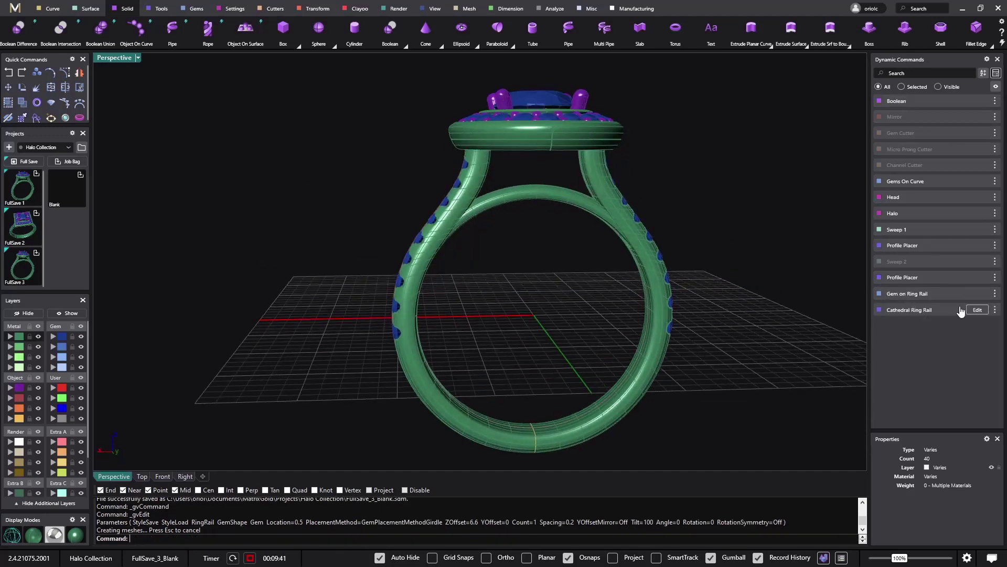
{"action": "left_click", "coordinate": [976, 311]}
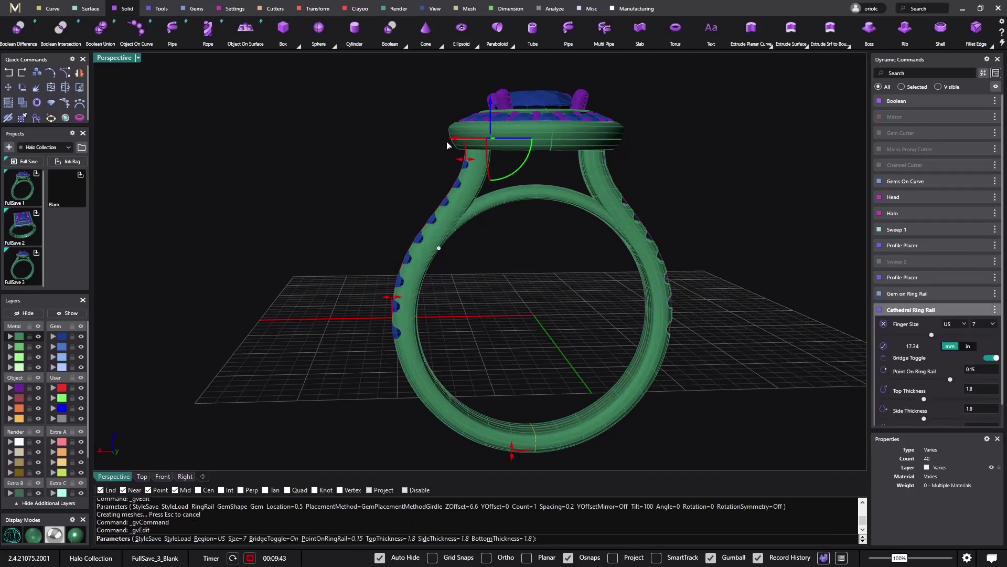
{"action": "left_click_drag", "start_coordinate": [457, 141], "coordinate": [447, 141]}
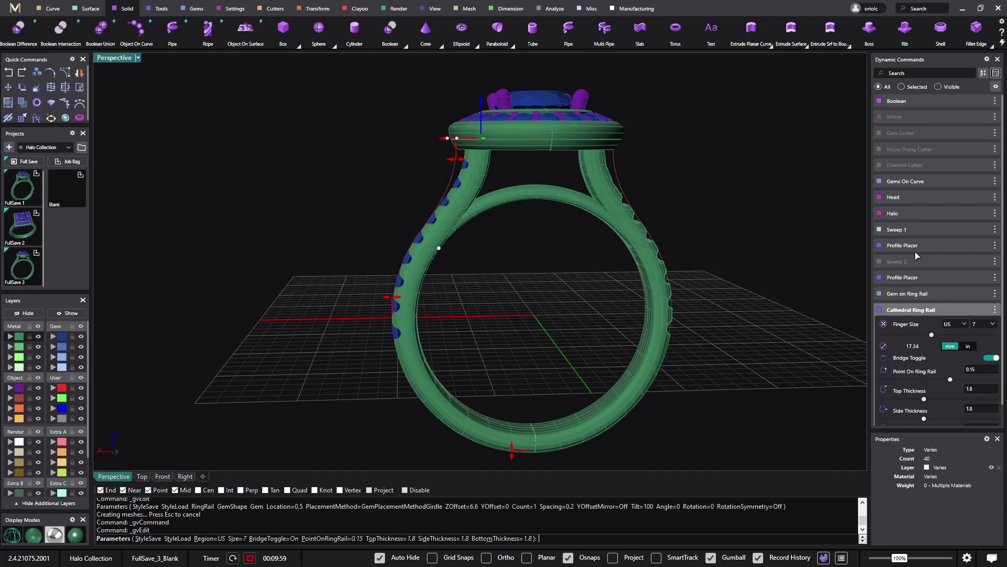
{"action": "key", "text": "Return"}
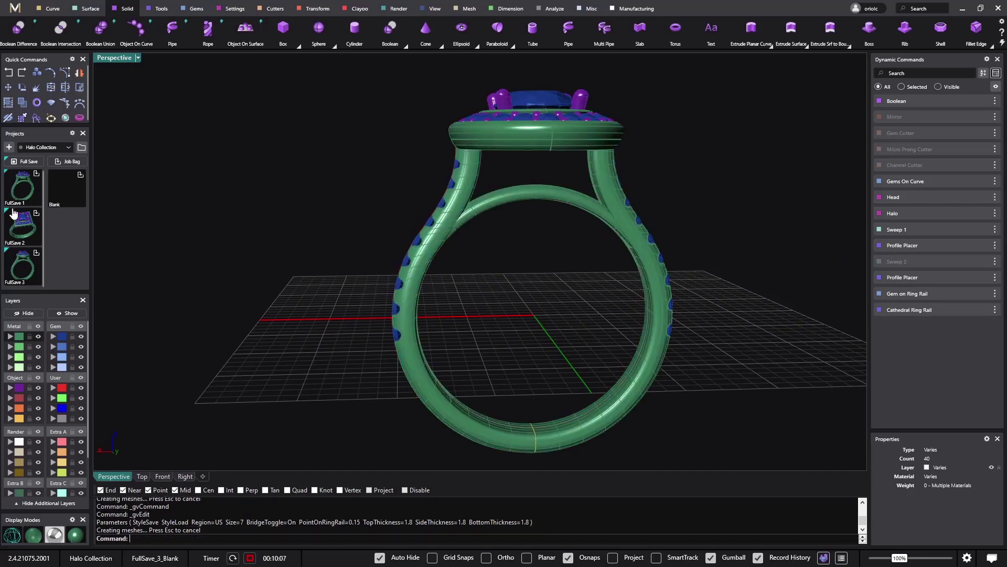
{"action": "left_click", "coordinate": [25, 161]}
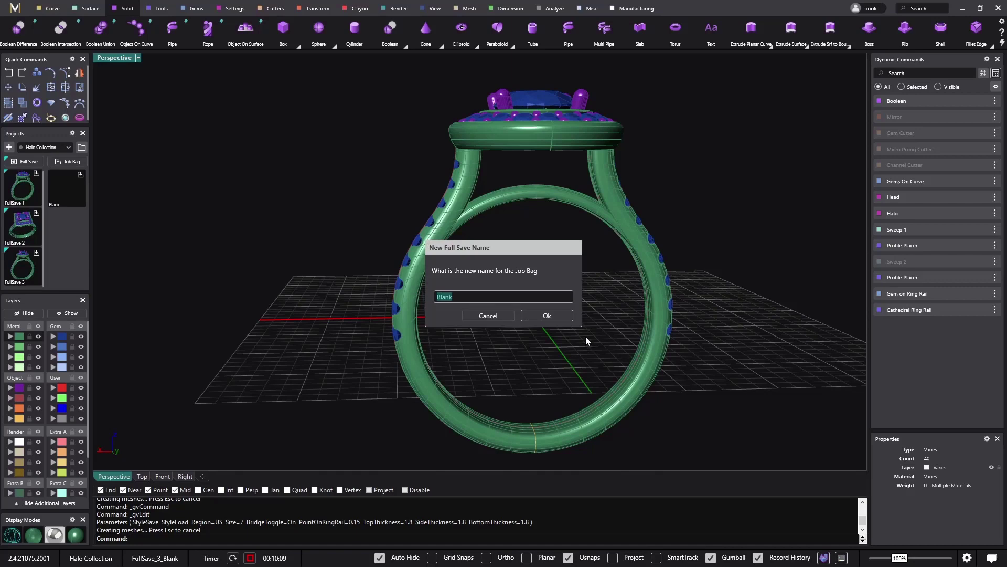
{"action": "left_click", "coordinate": [546, 315]}
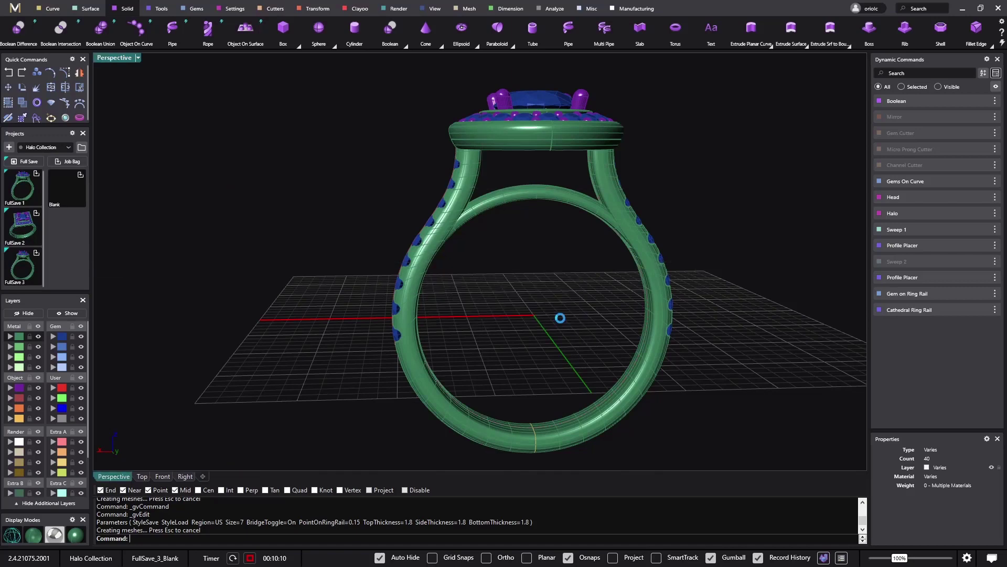